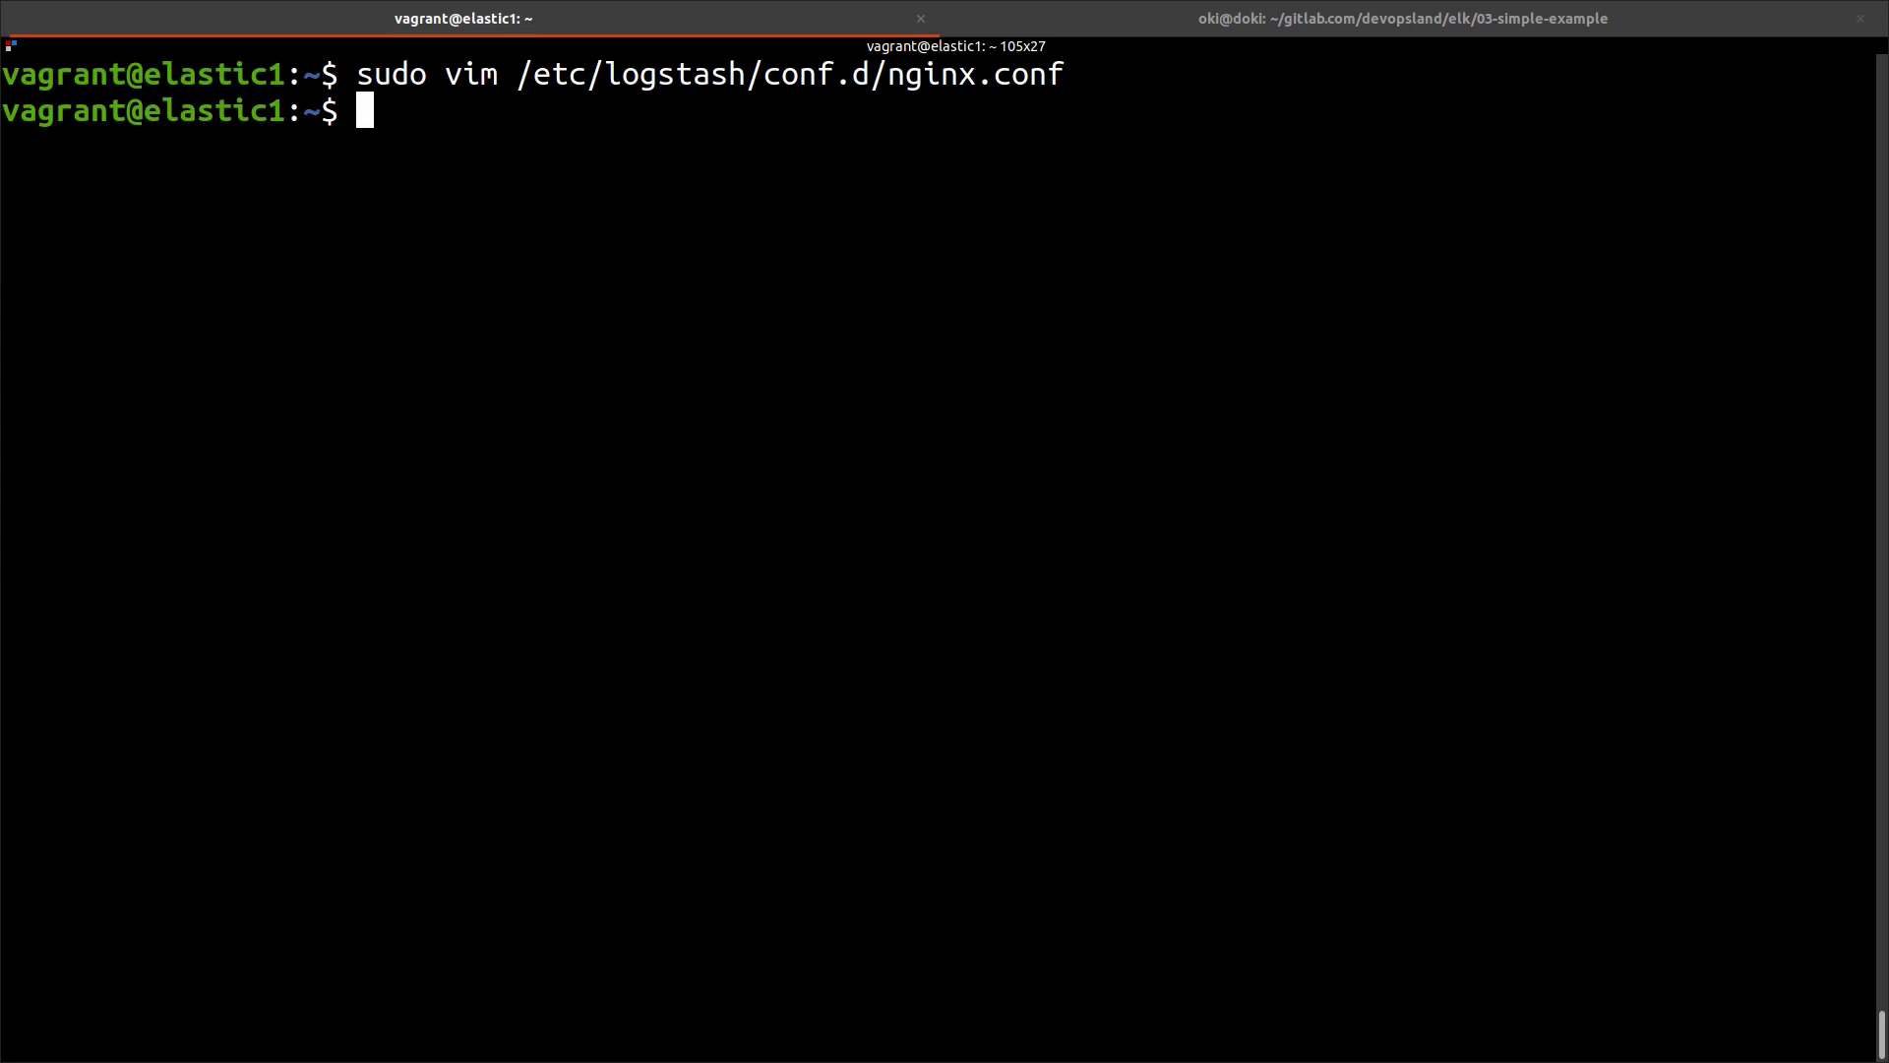
- Restart the logstash service with systemctl using sudo, leaving an empty prompt
type("sudo ")
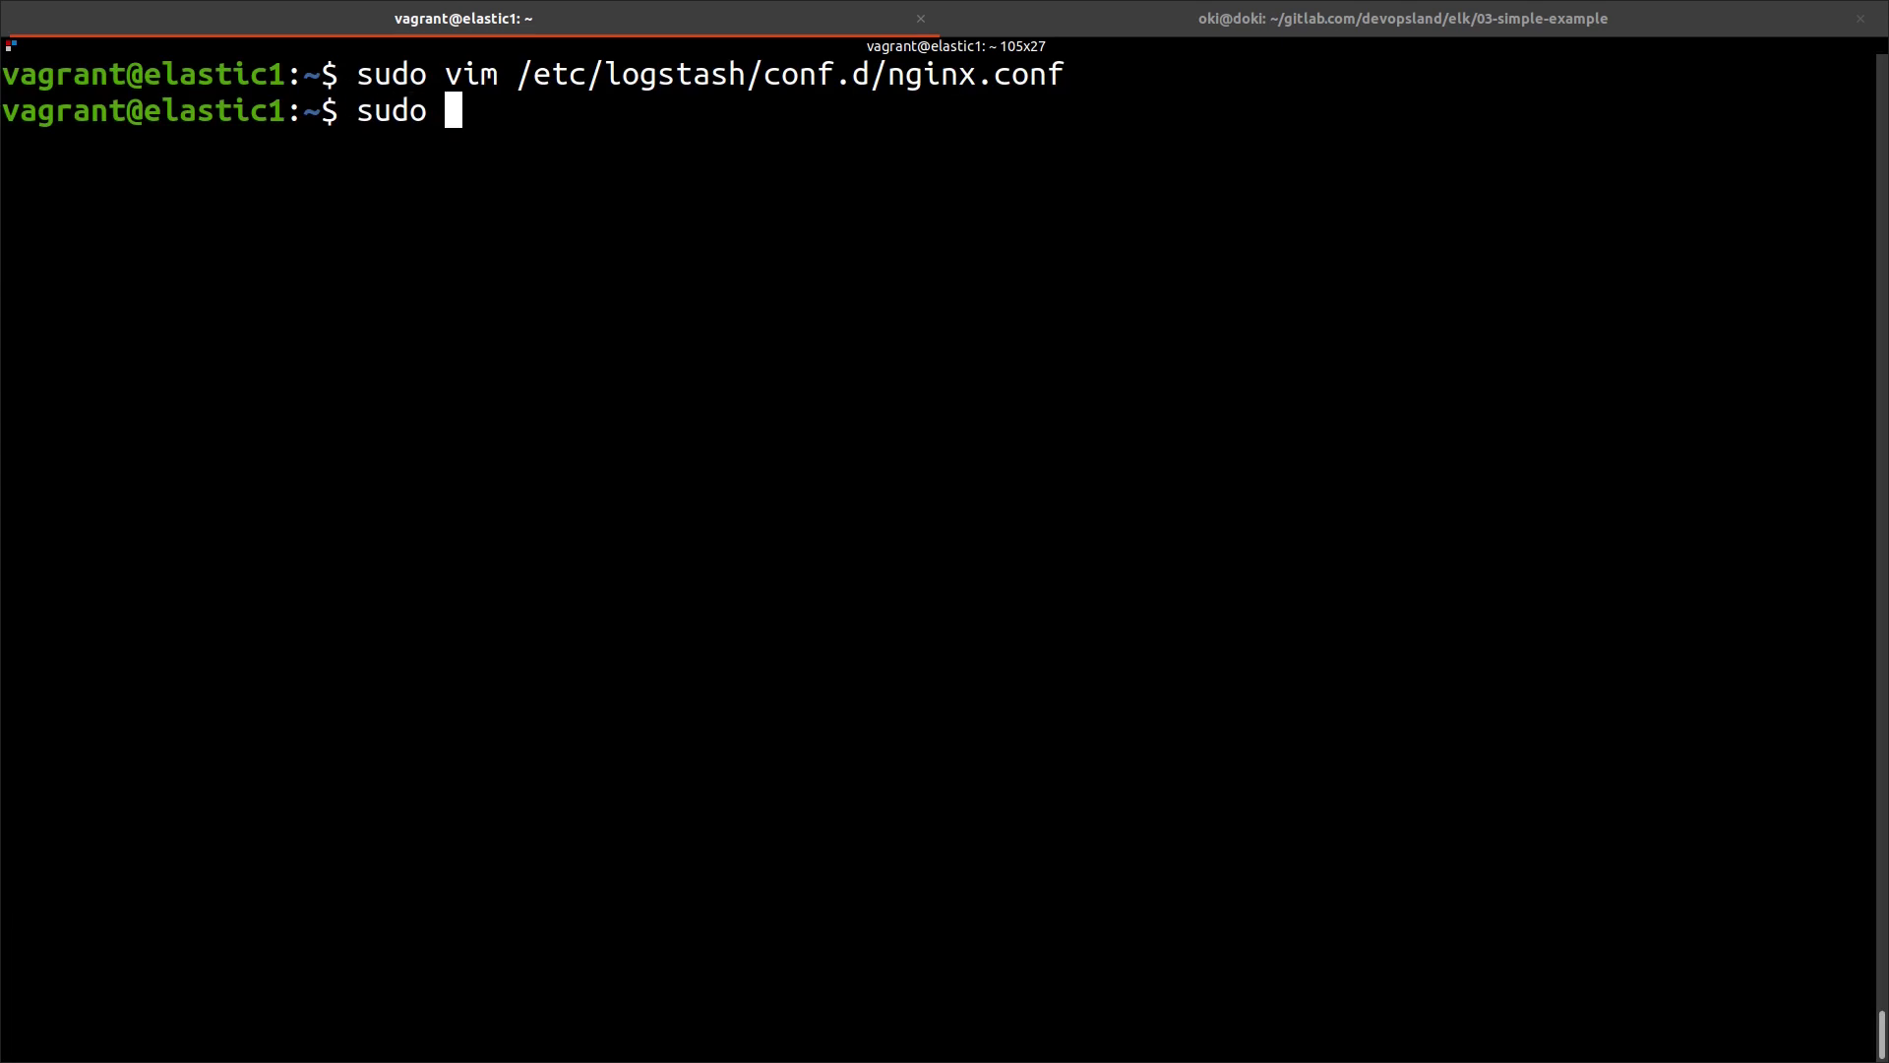
type("systemctl")
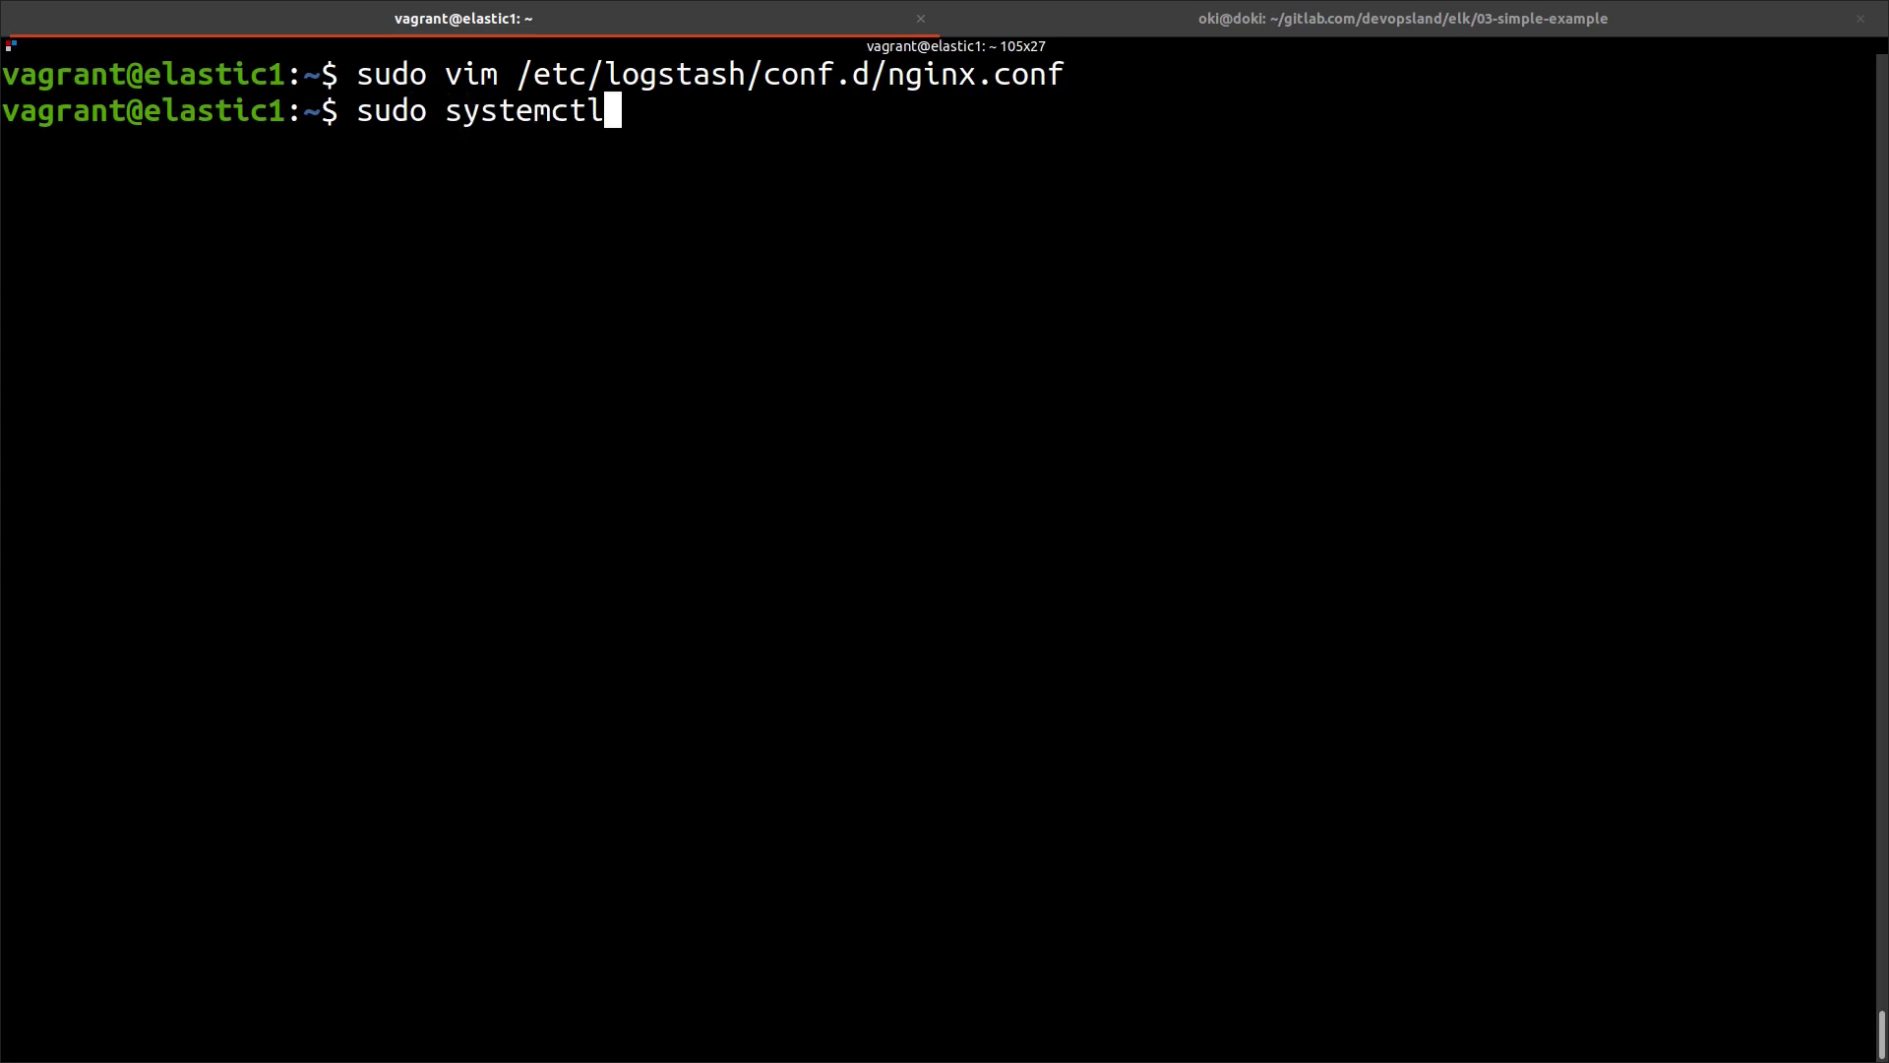
type(" restart ")
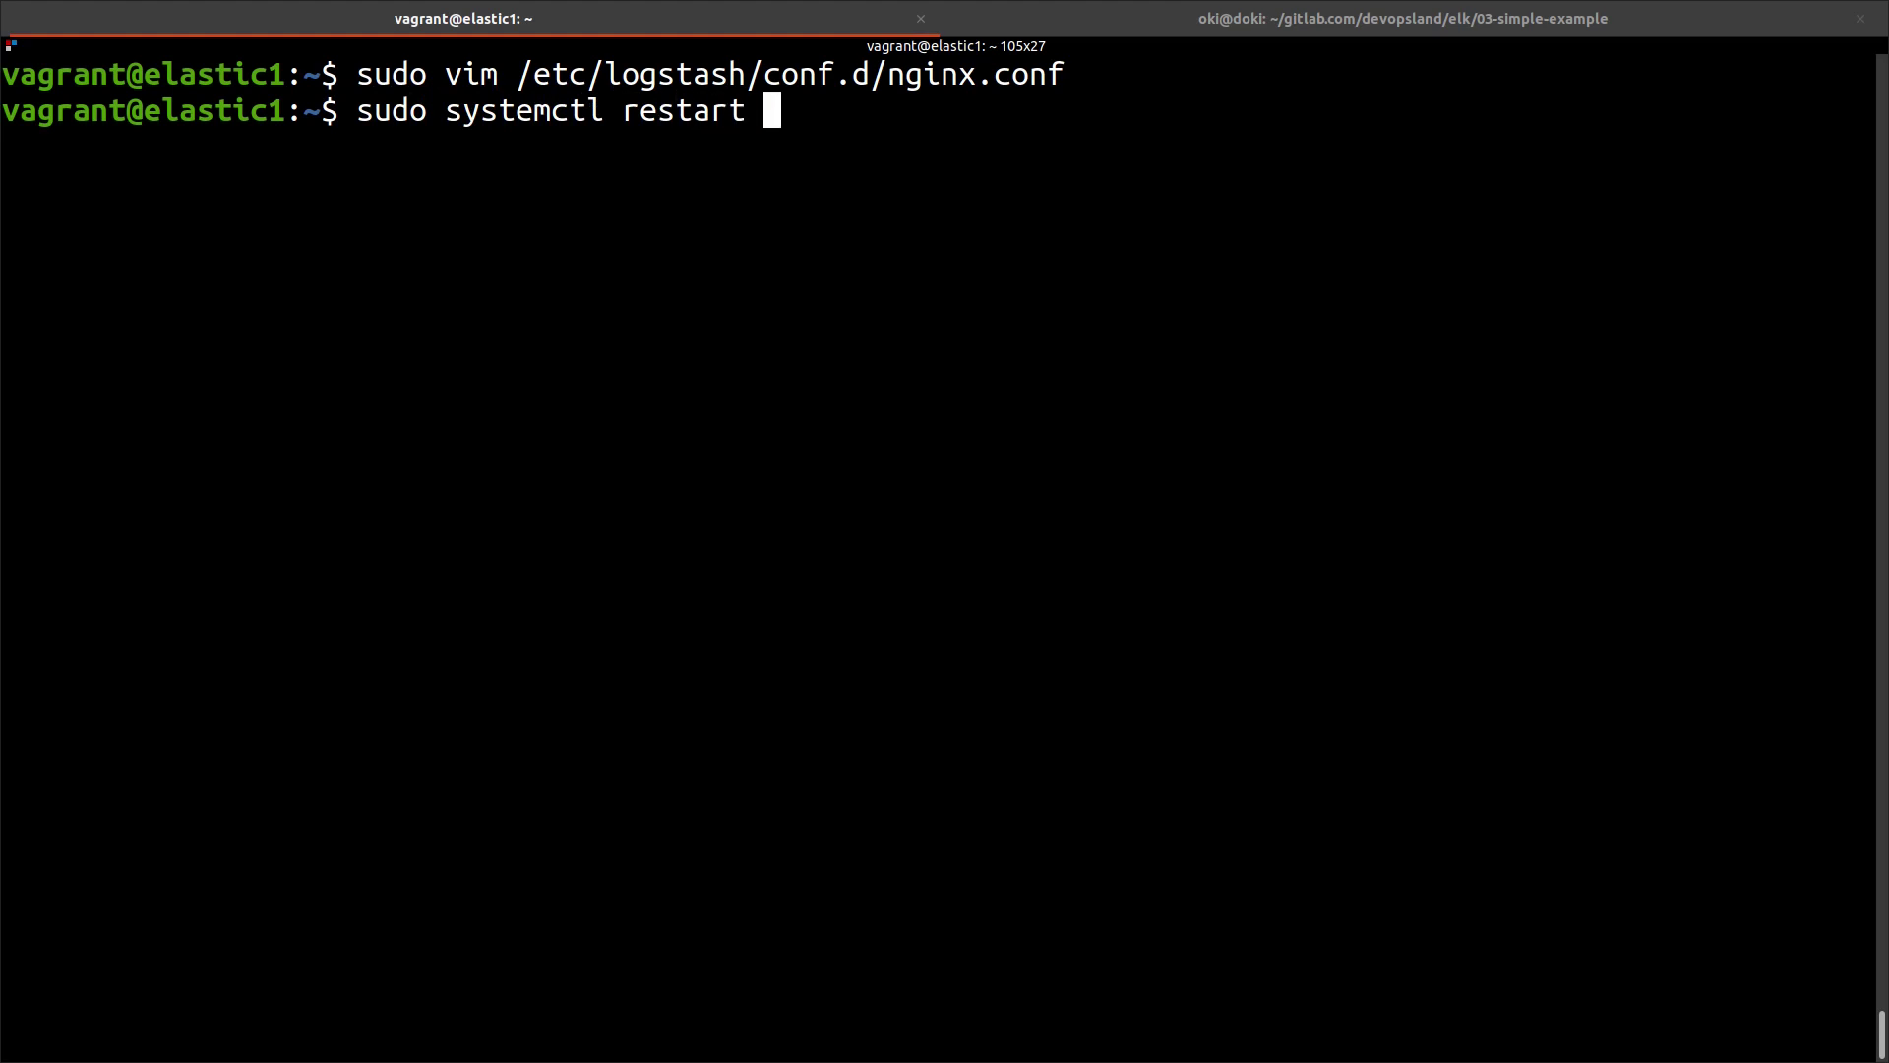
type("logstash")
key("Return")
key("Up")
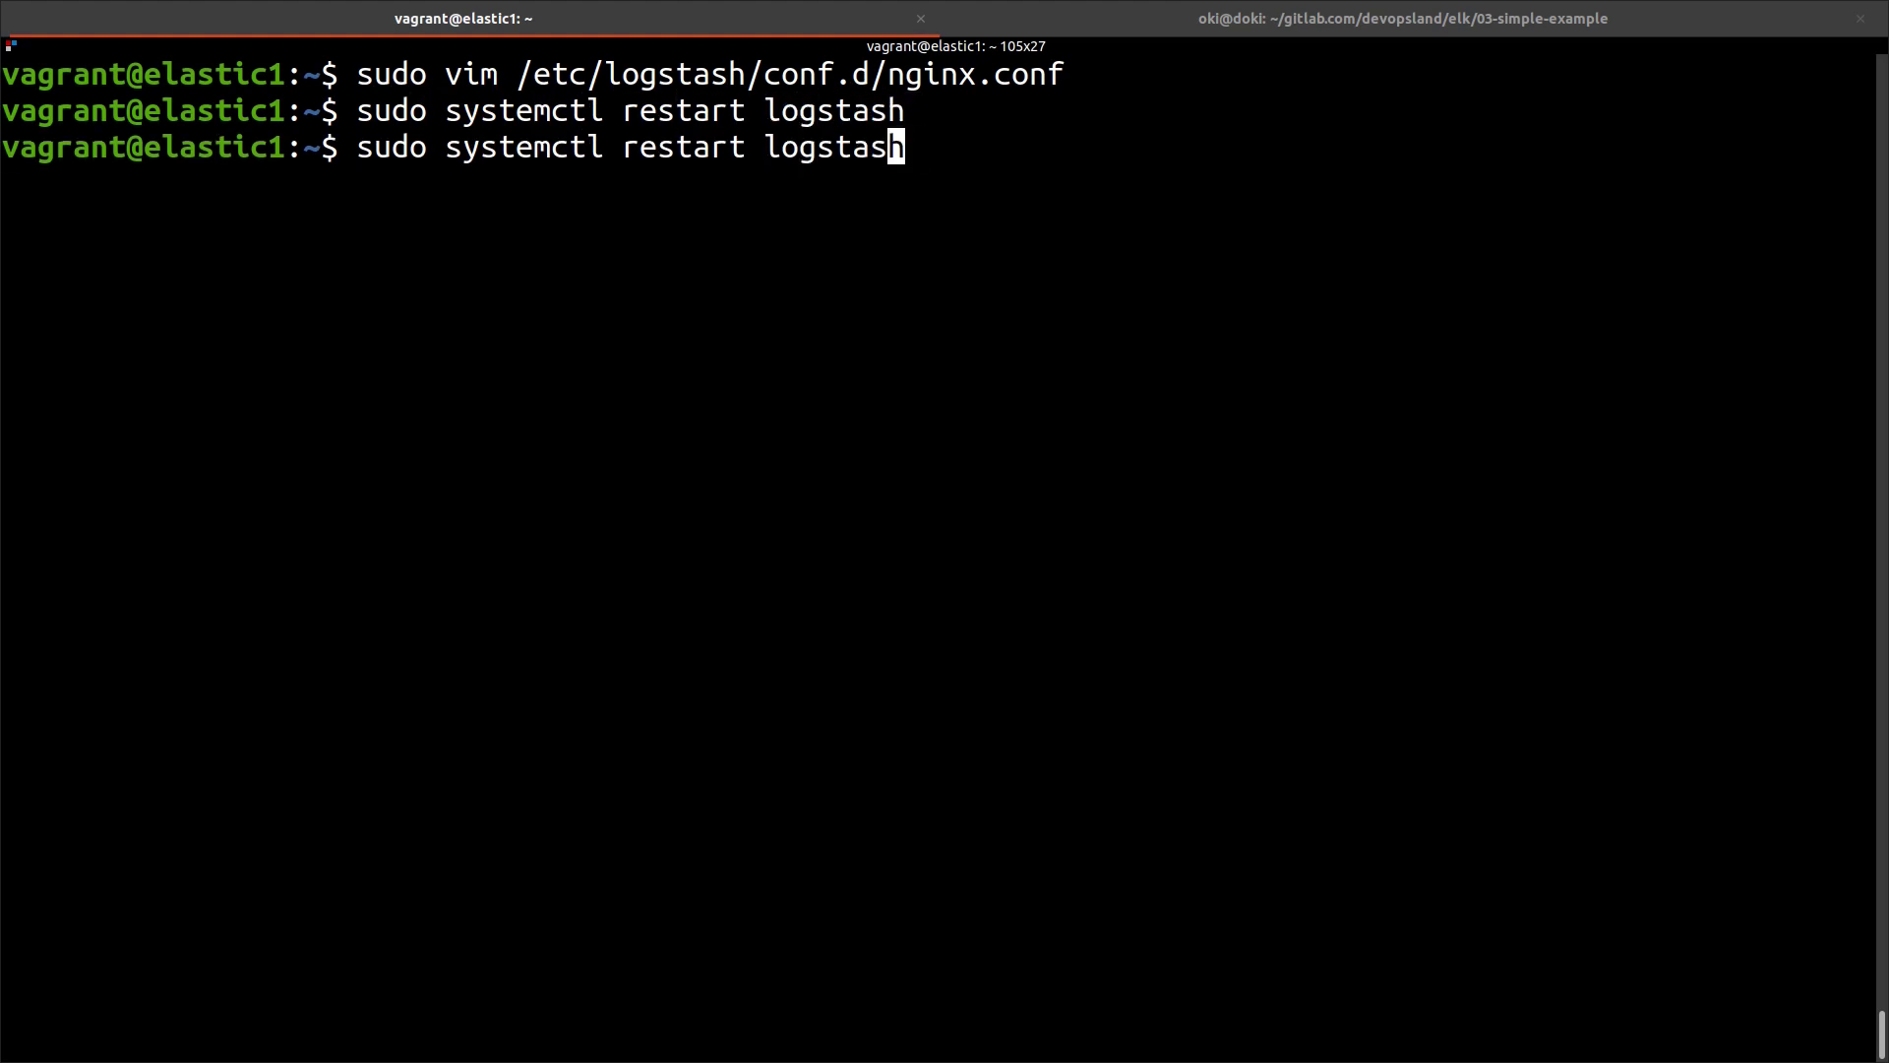
key("ctrl+c")
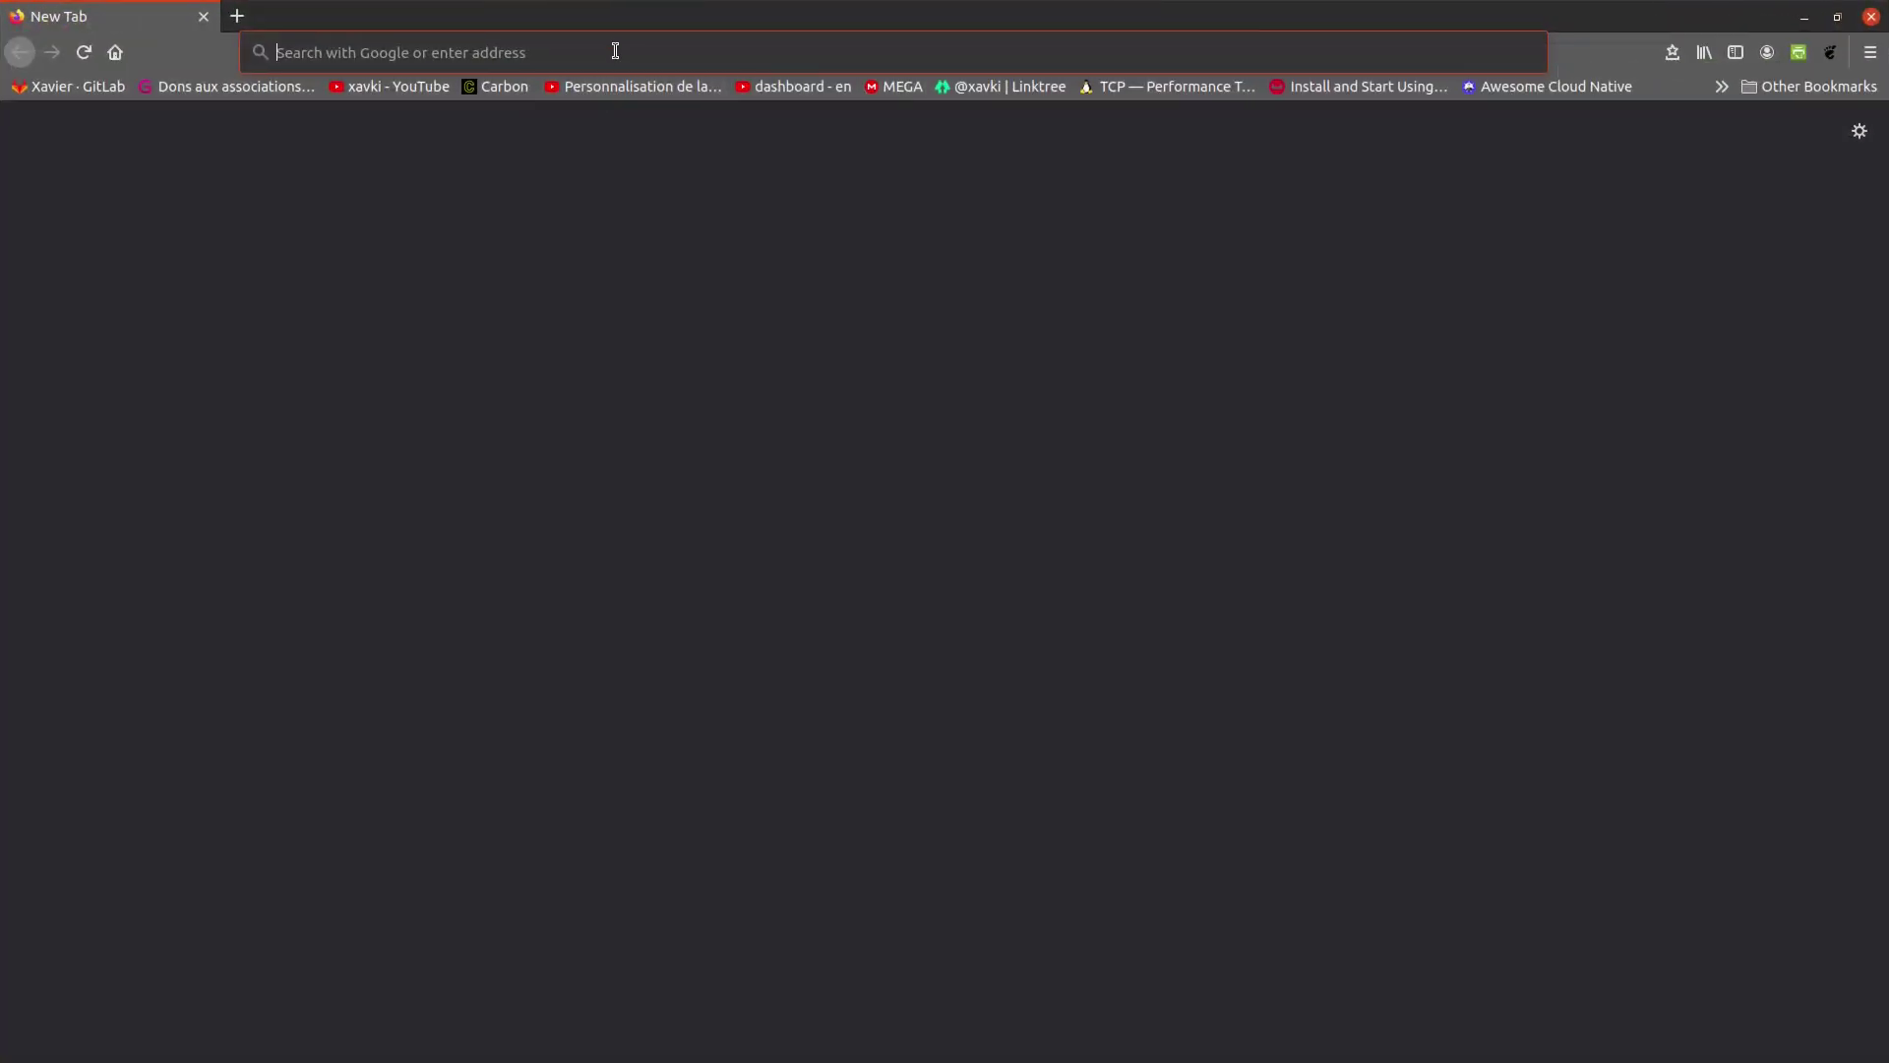
- Try to open Kibana at 192.168.20.102:5601 in Firefox
left_click(616, 52)
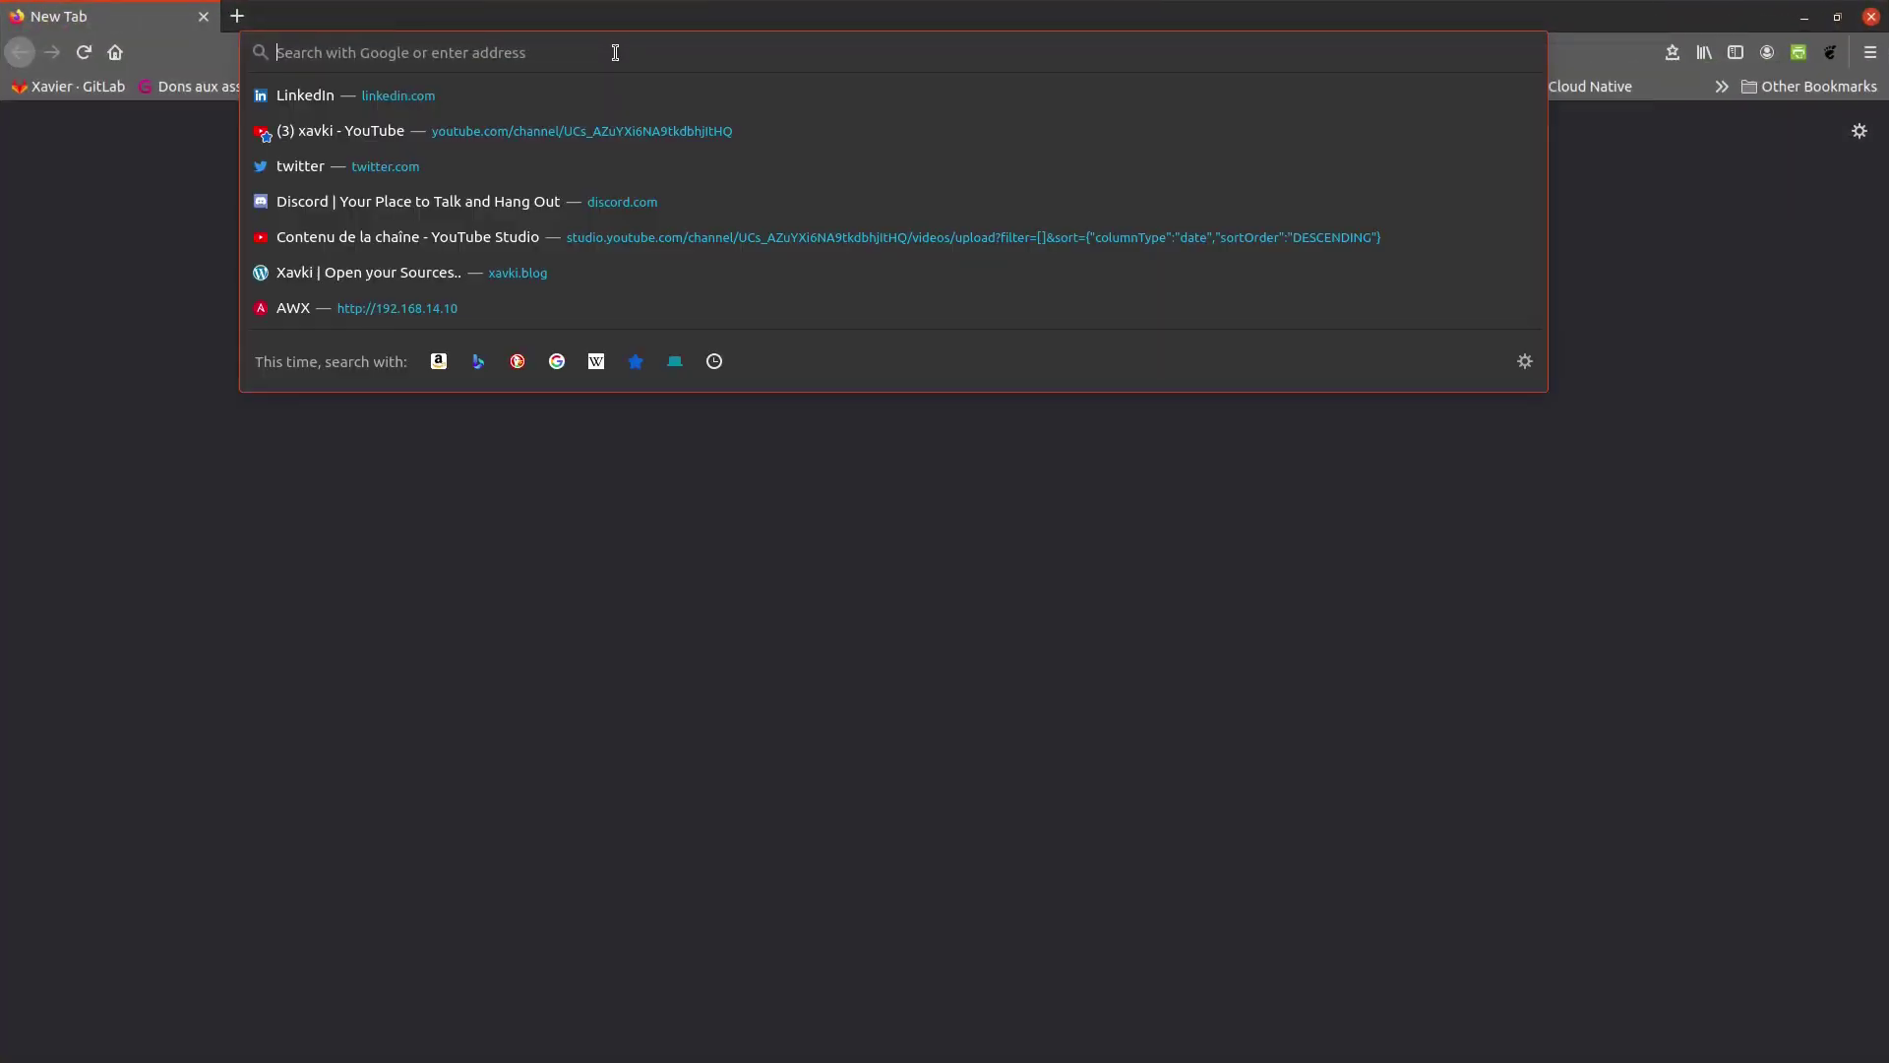
type("56")
type("401")
key("BackSpace")
key("BackSpace")
key("BackSpace")
type("01")
key("Down")
key("Down")
key("Down")
key("Down")
key("Down")
key("Down")
key("Down")
key("Down")
key("Down")
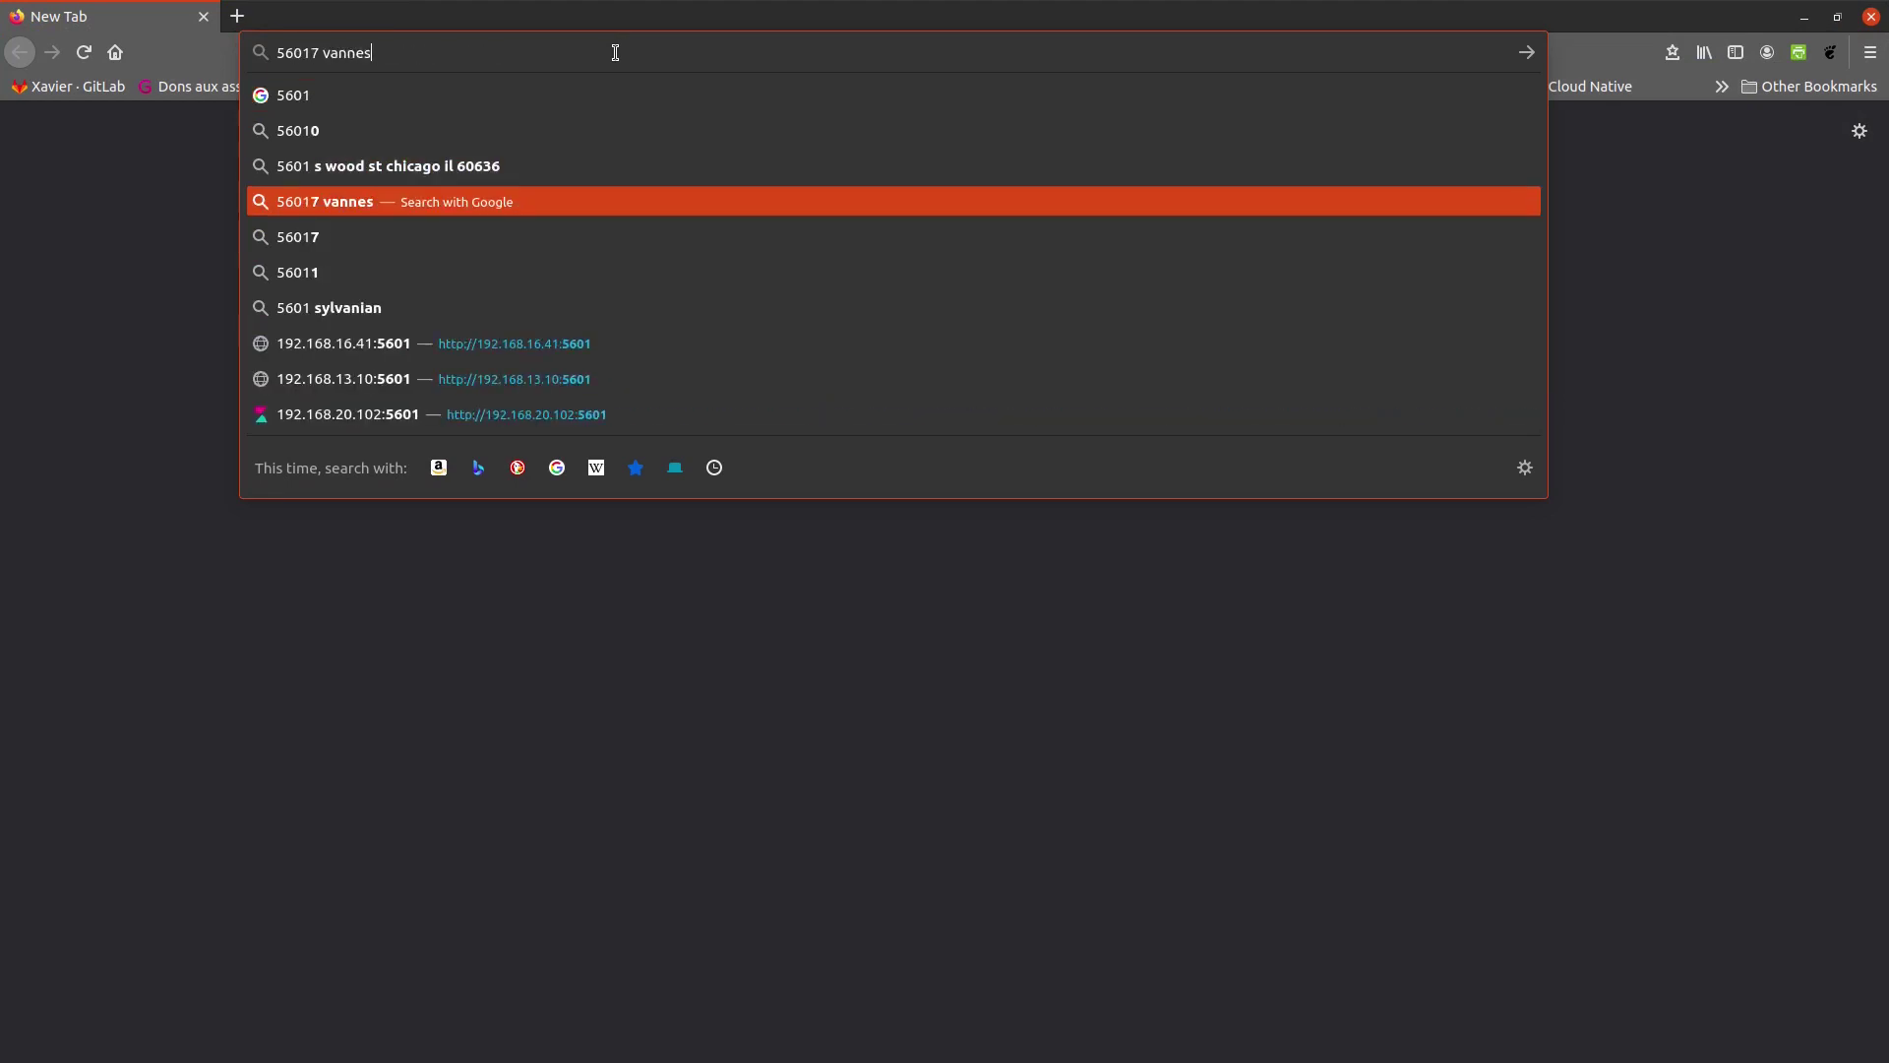
key("Return")
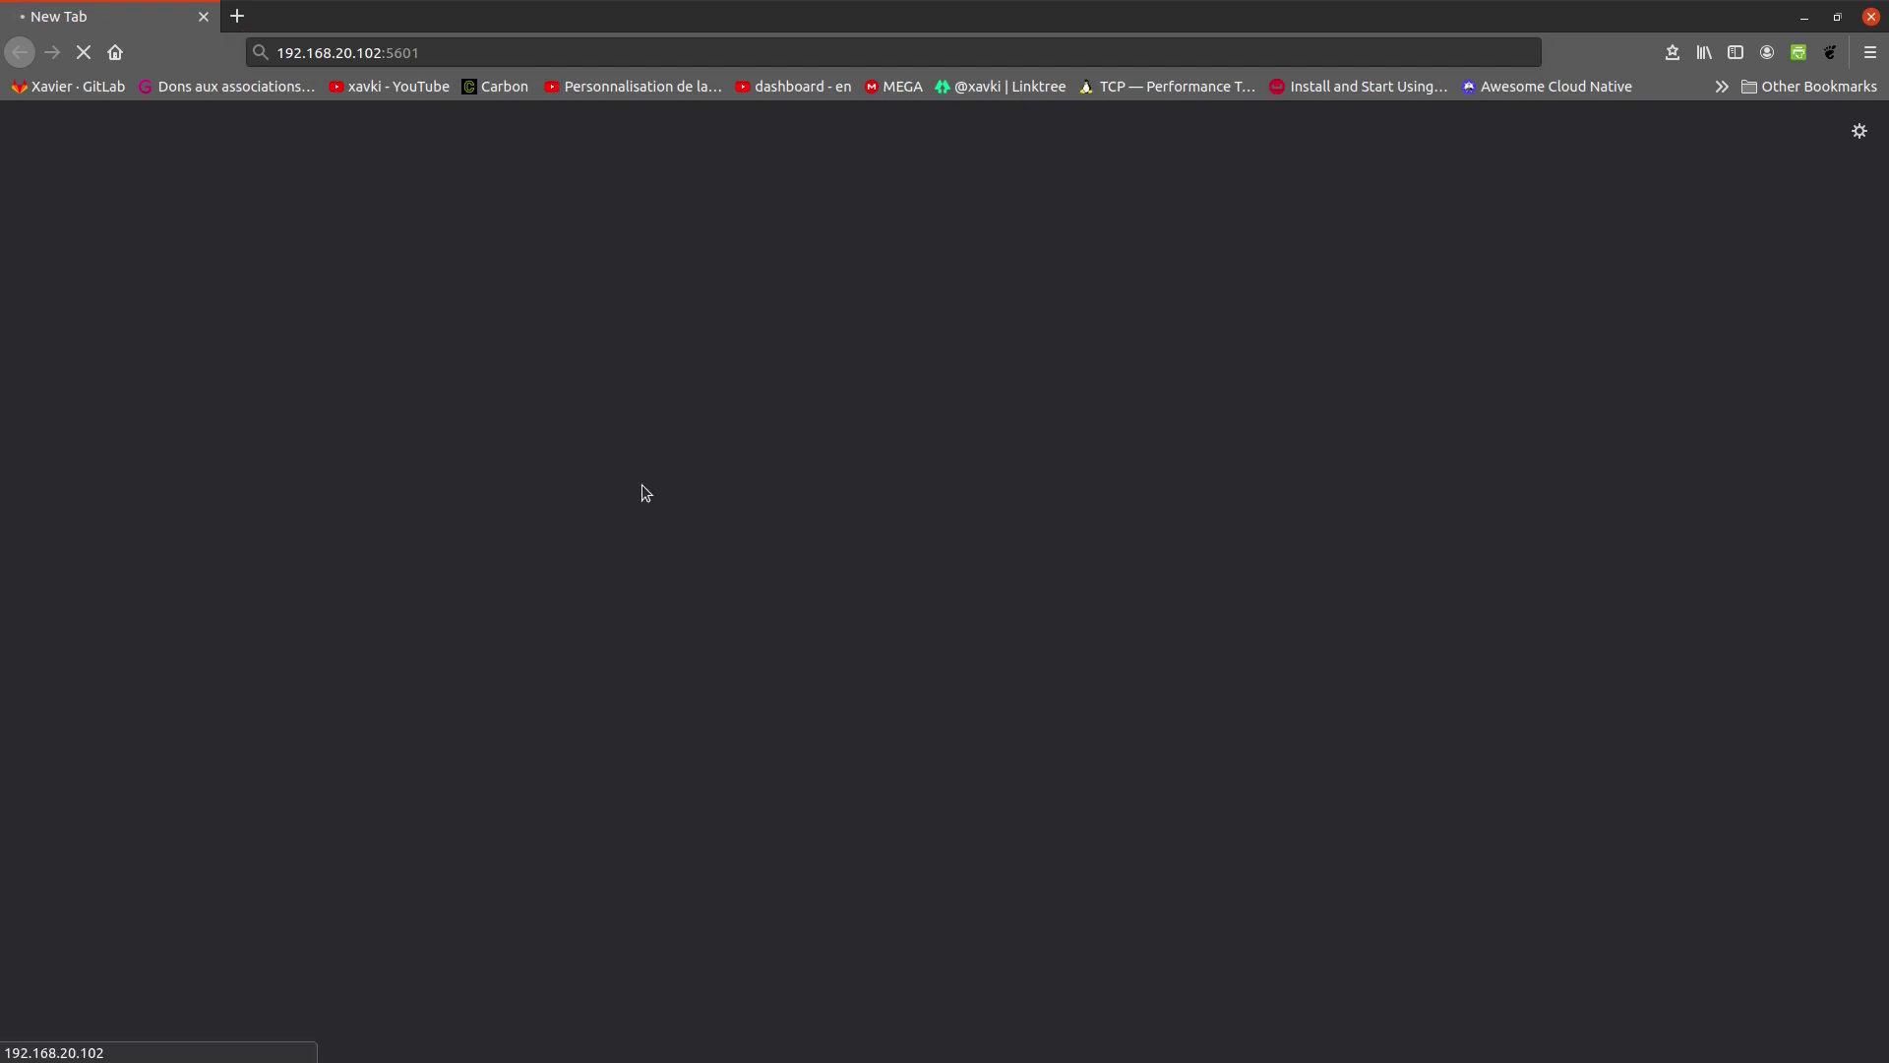
- Replace the address with 192.168.16.41:5601 and load the Kibana home page
left_click(423, 52)
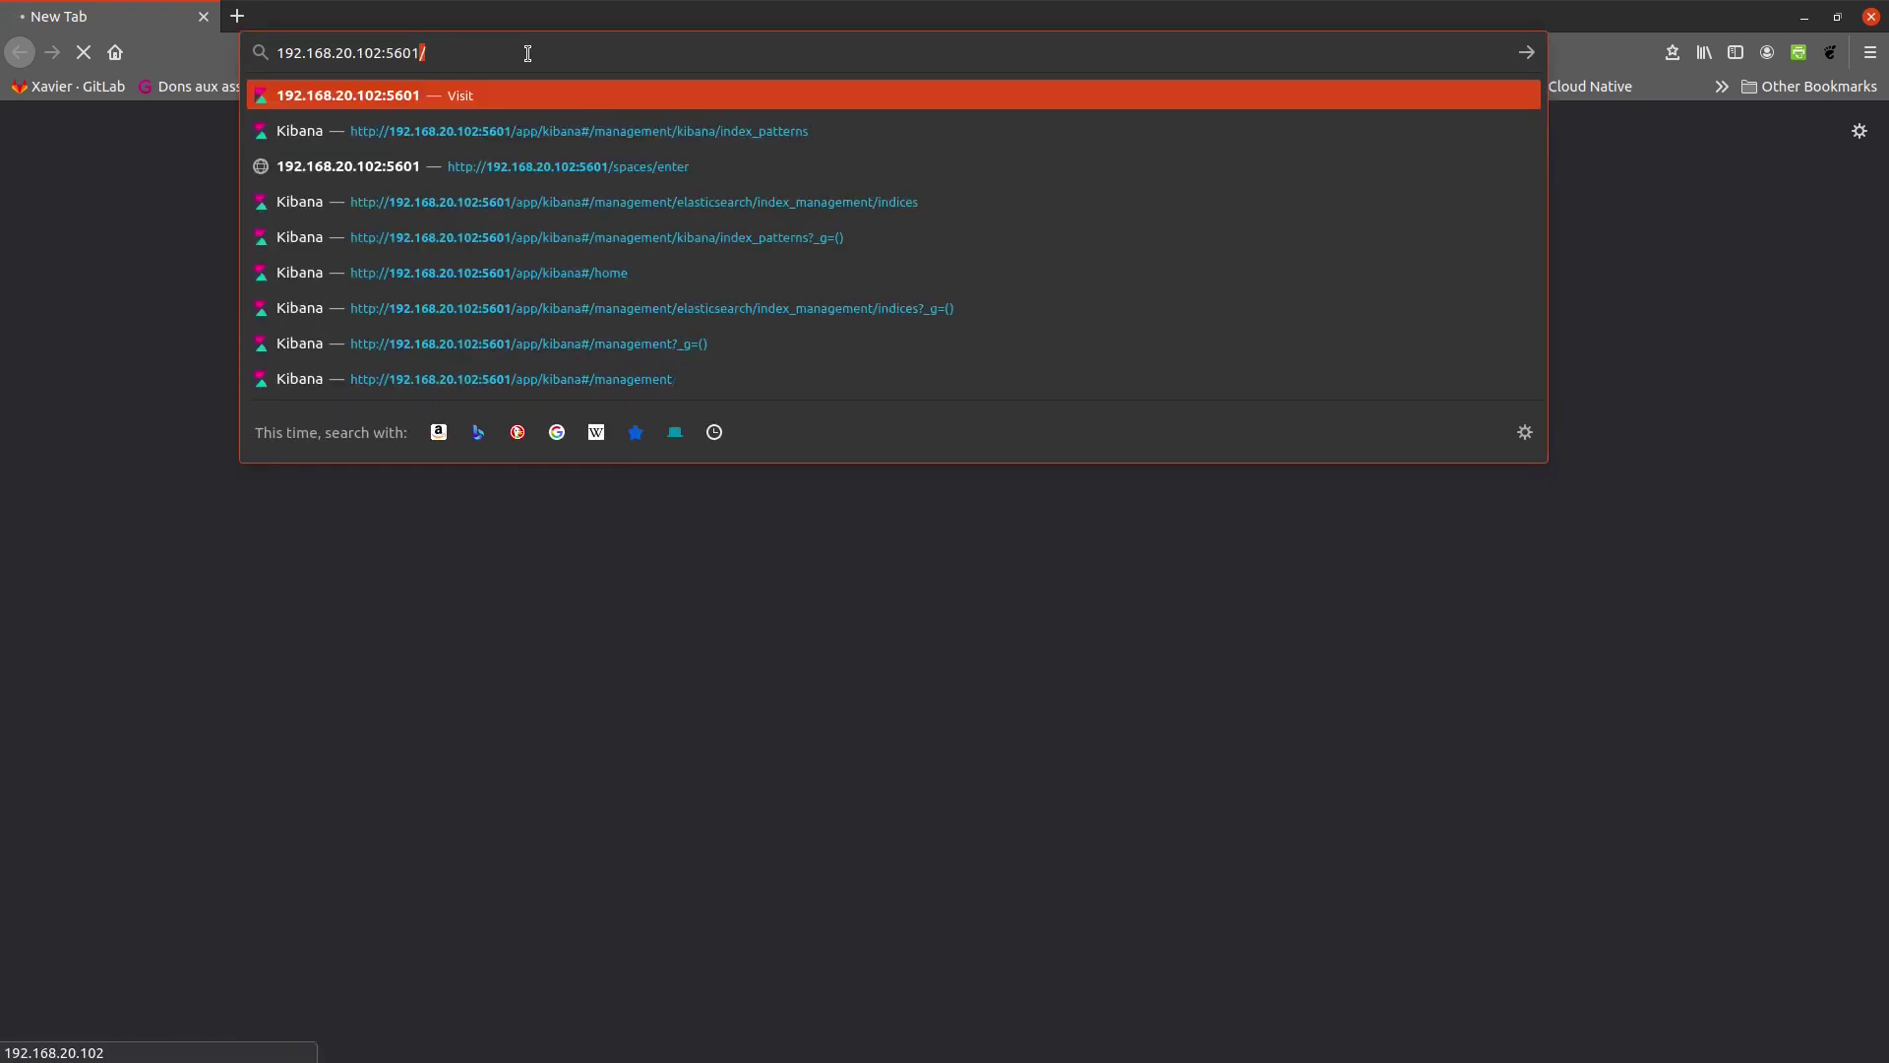
left_click_drag(423, 52, 2, 35)
type("5601")
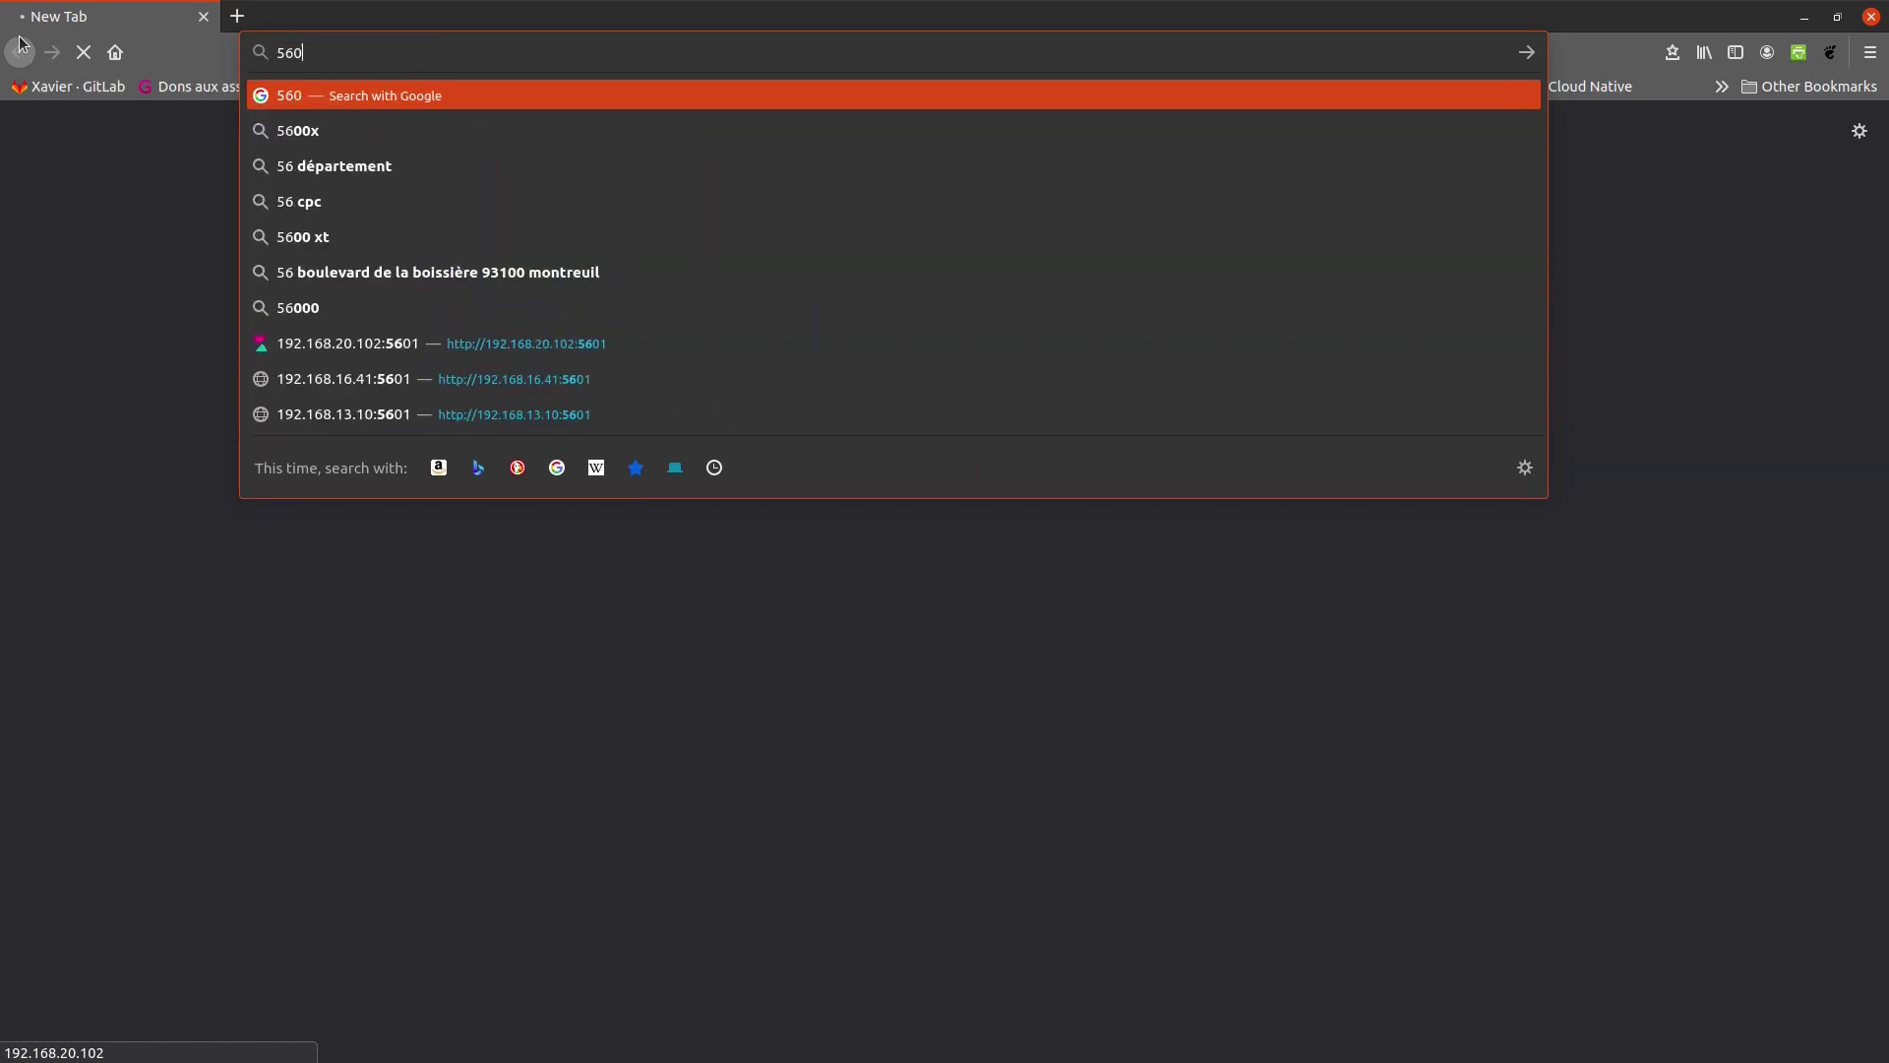
left_click(470, 378)
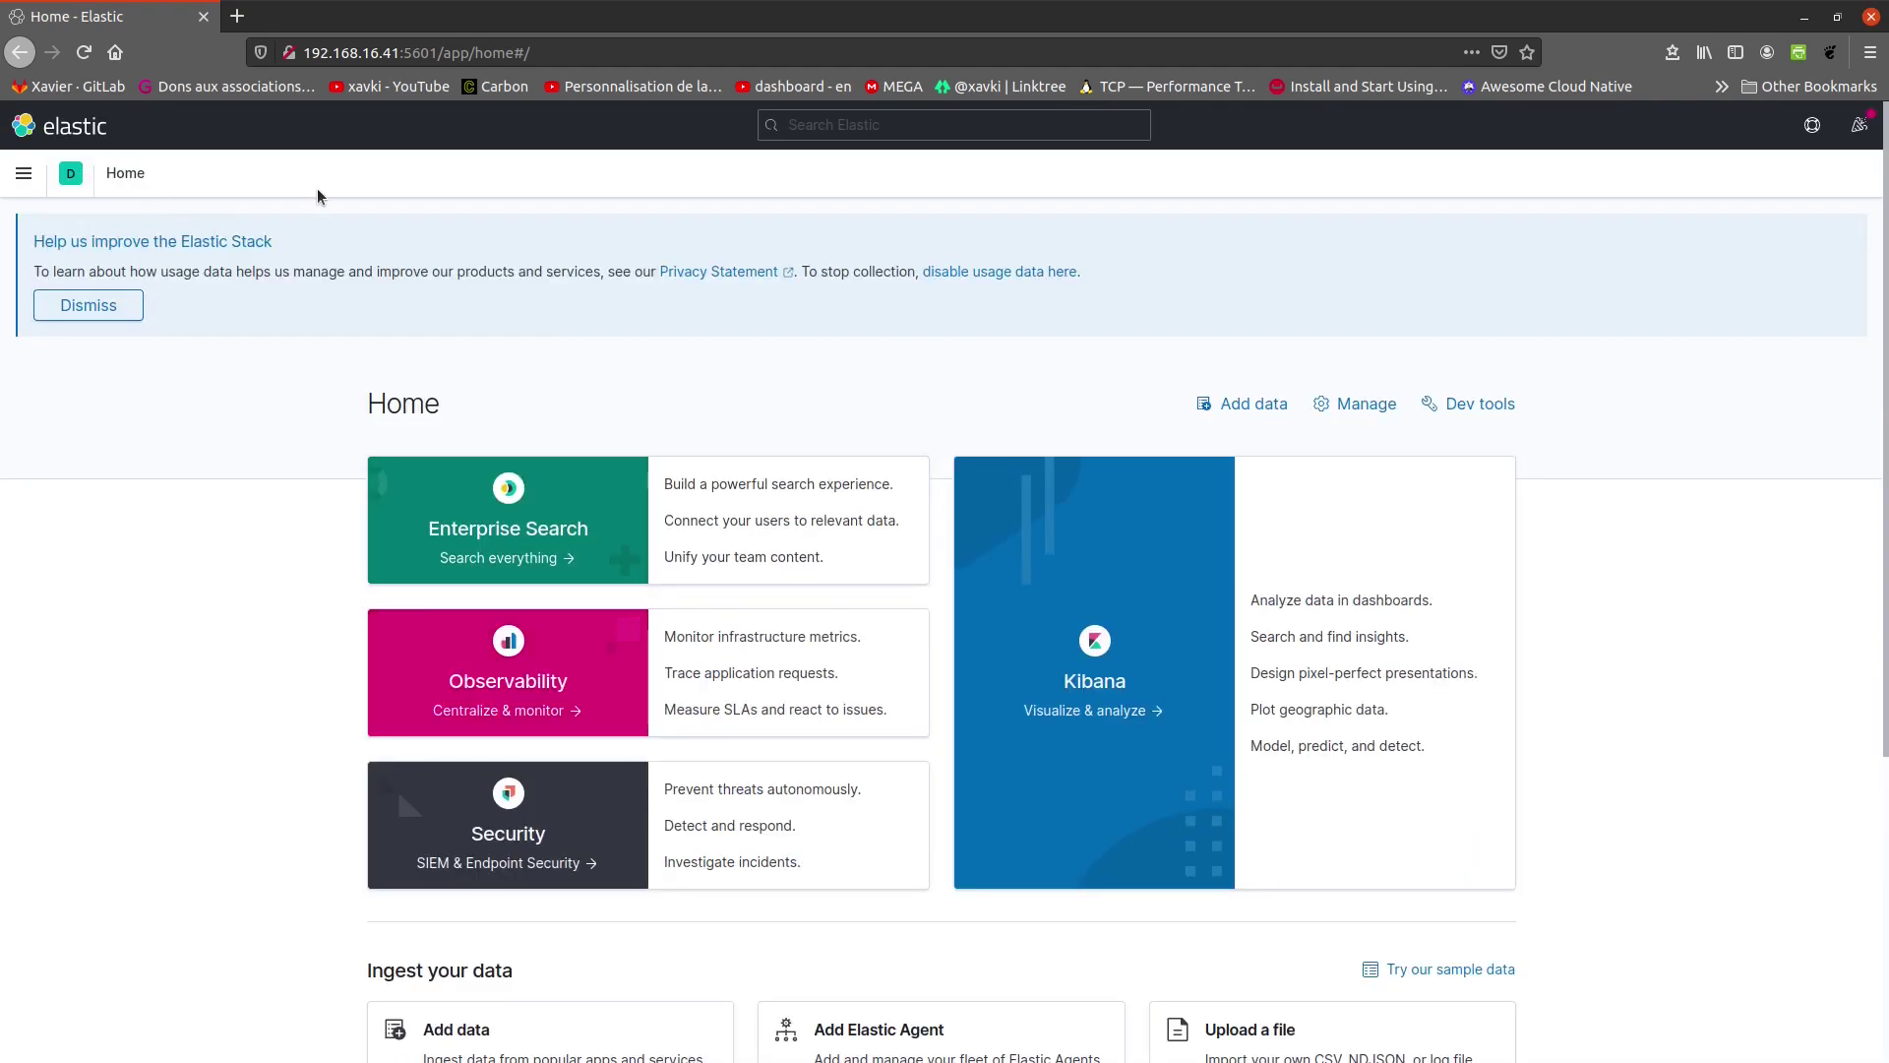
- Open Index Management within Stack Management and reload the indices
left_click(23, 176)
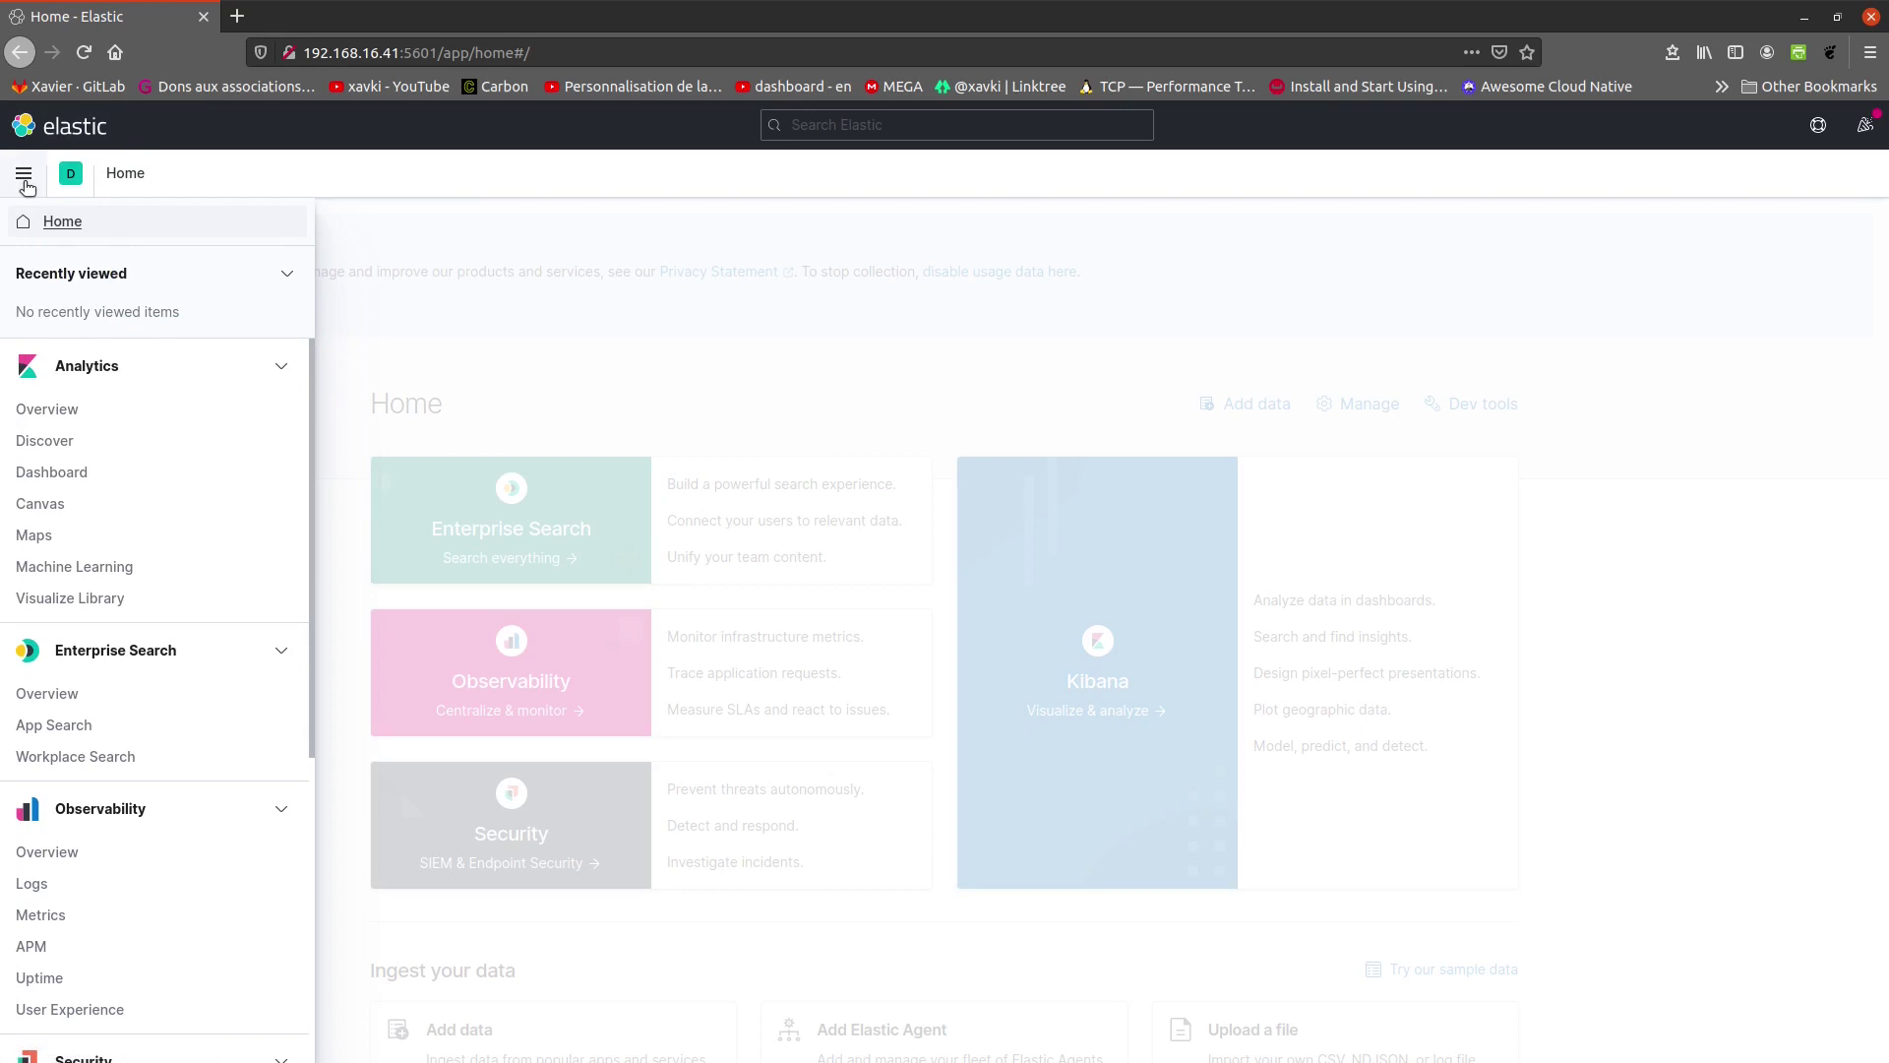
scroll(152, 548, "down", 5)
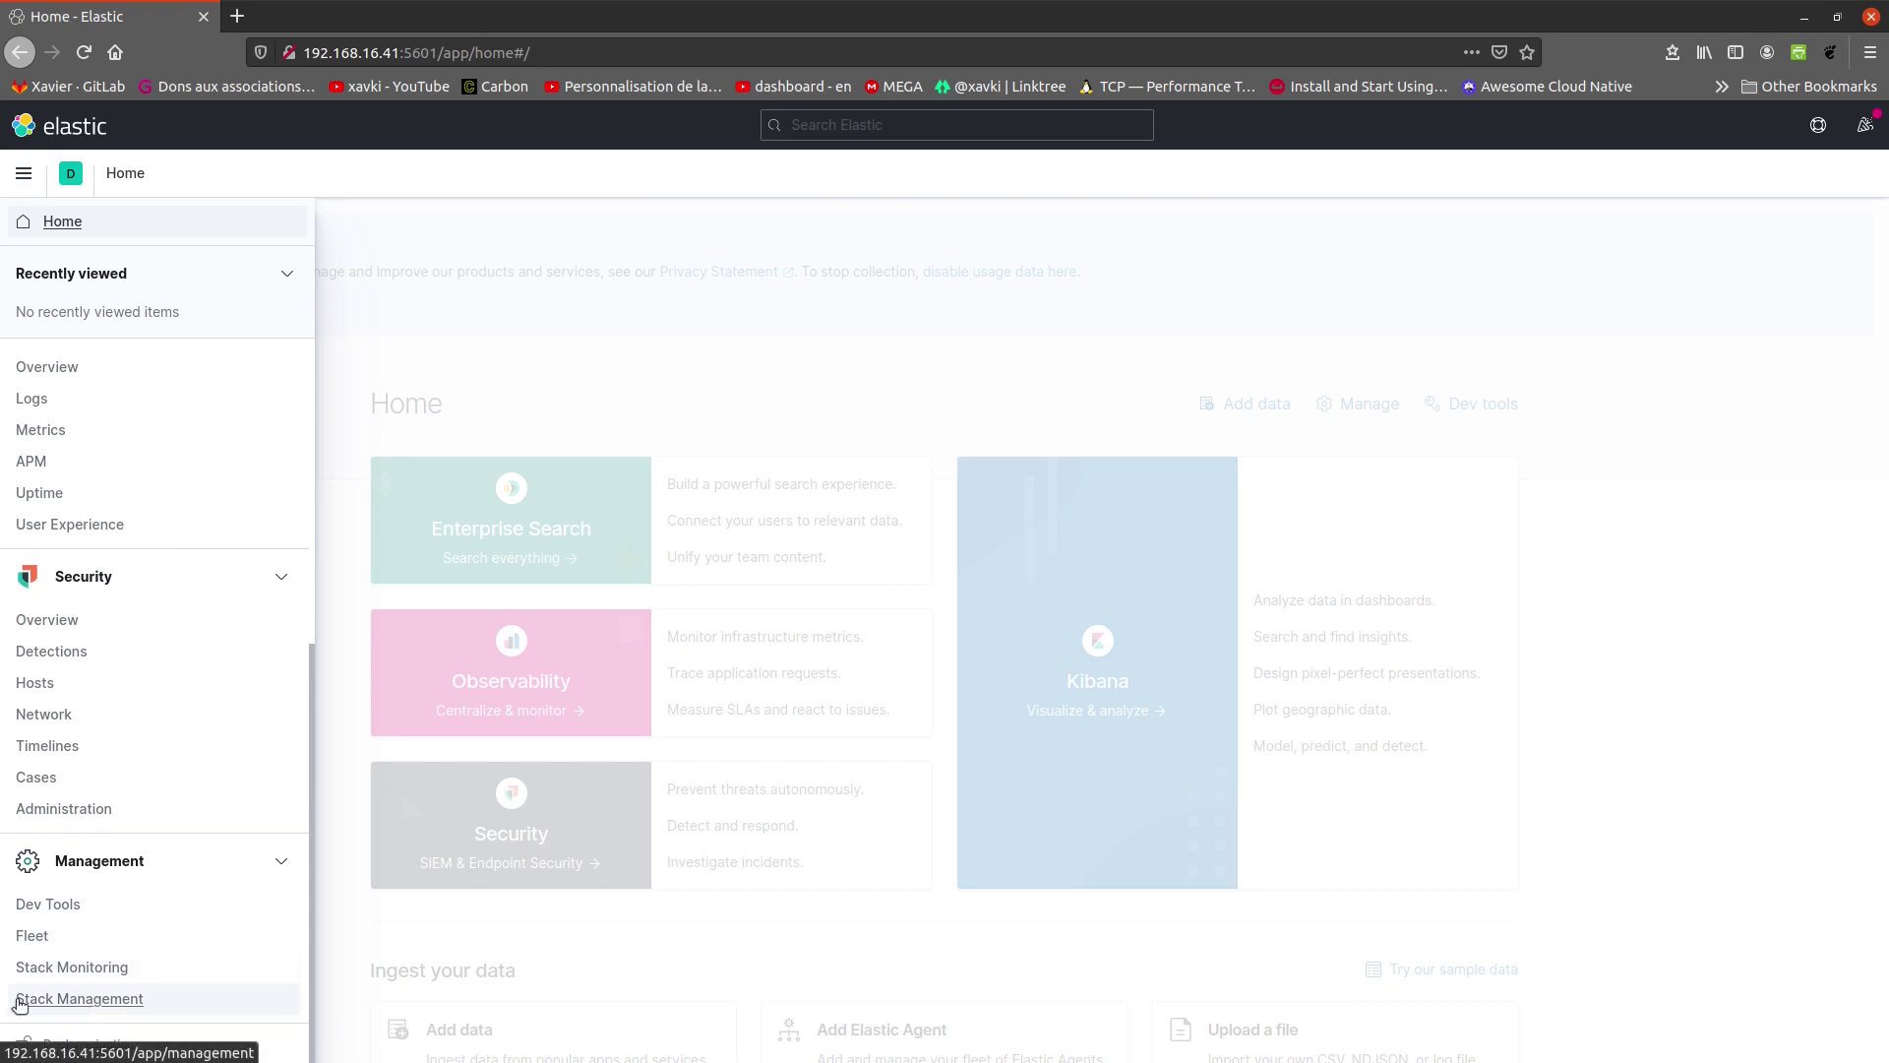
left_click(63, 1000)
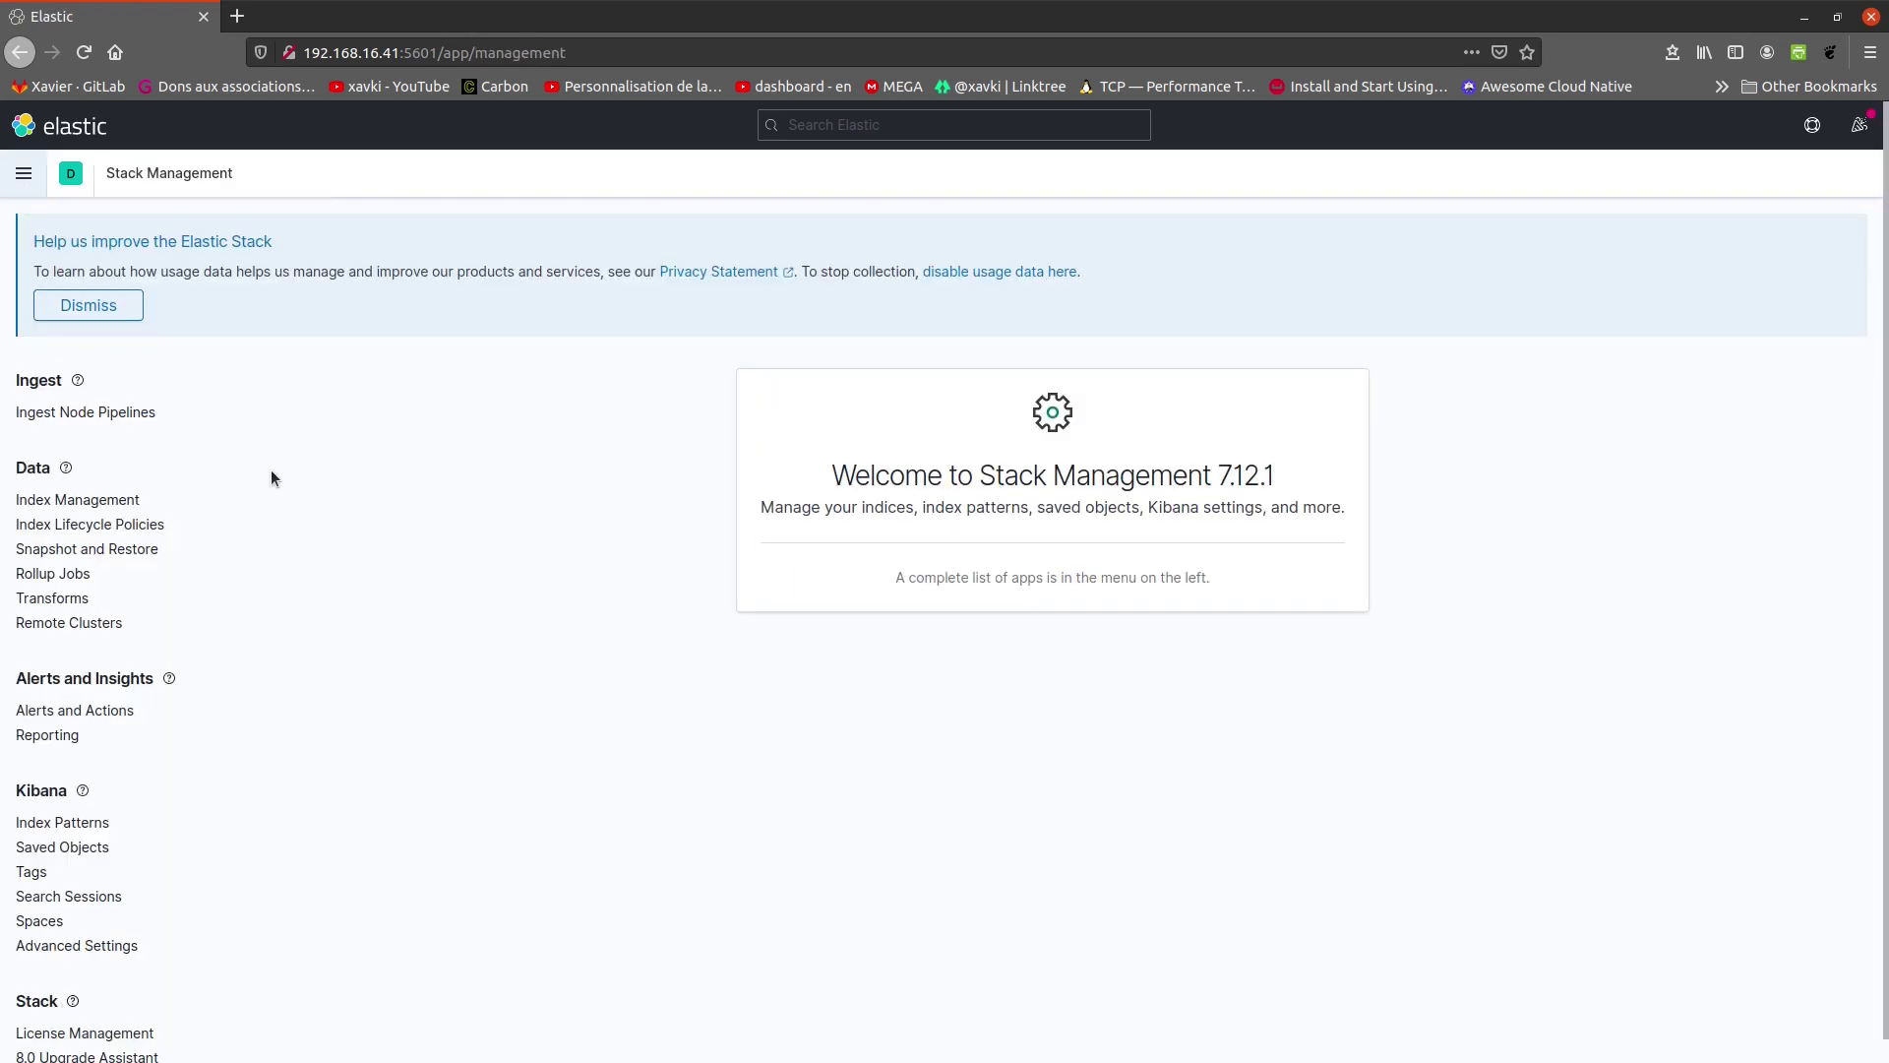
mouse_move(20, 472)
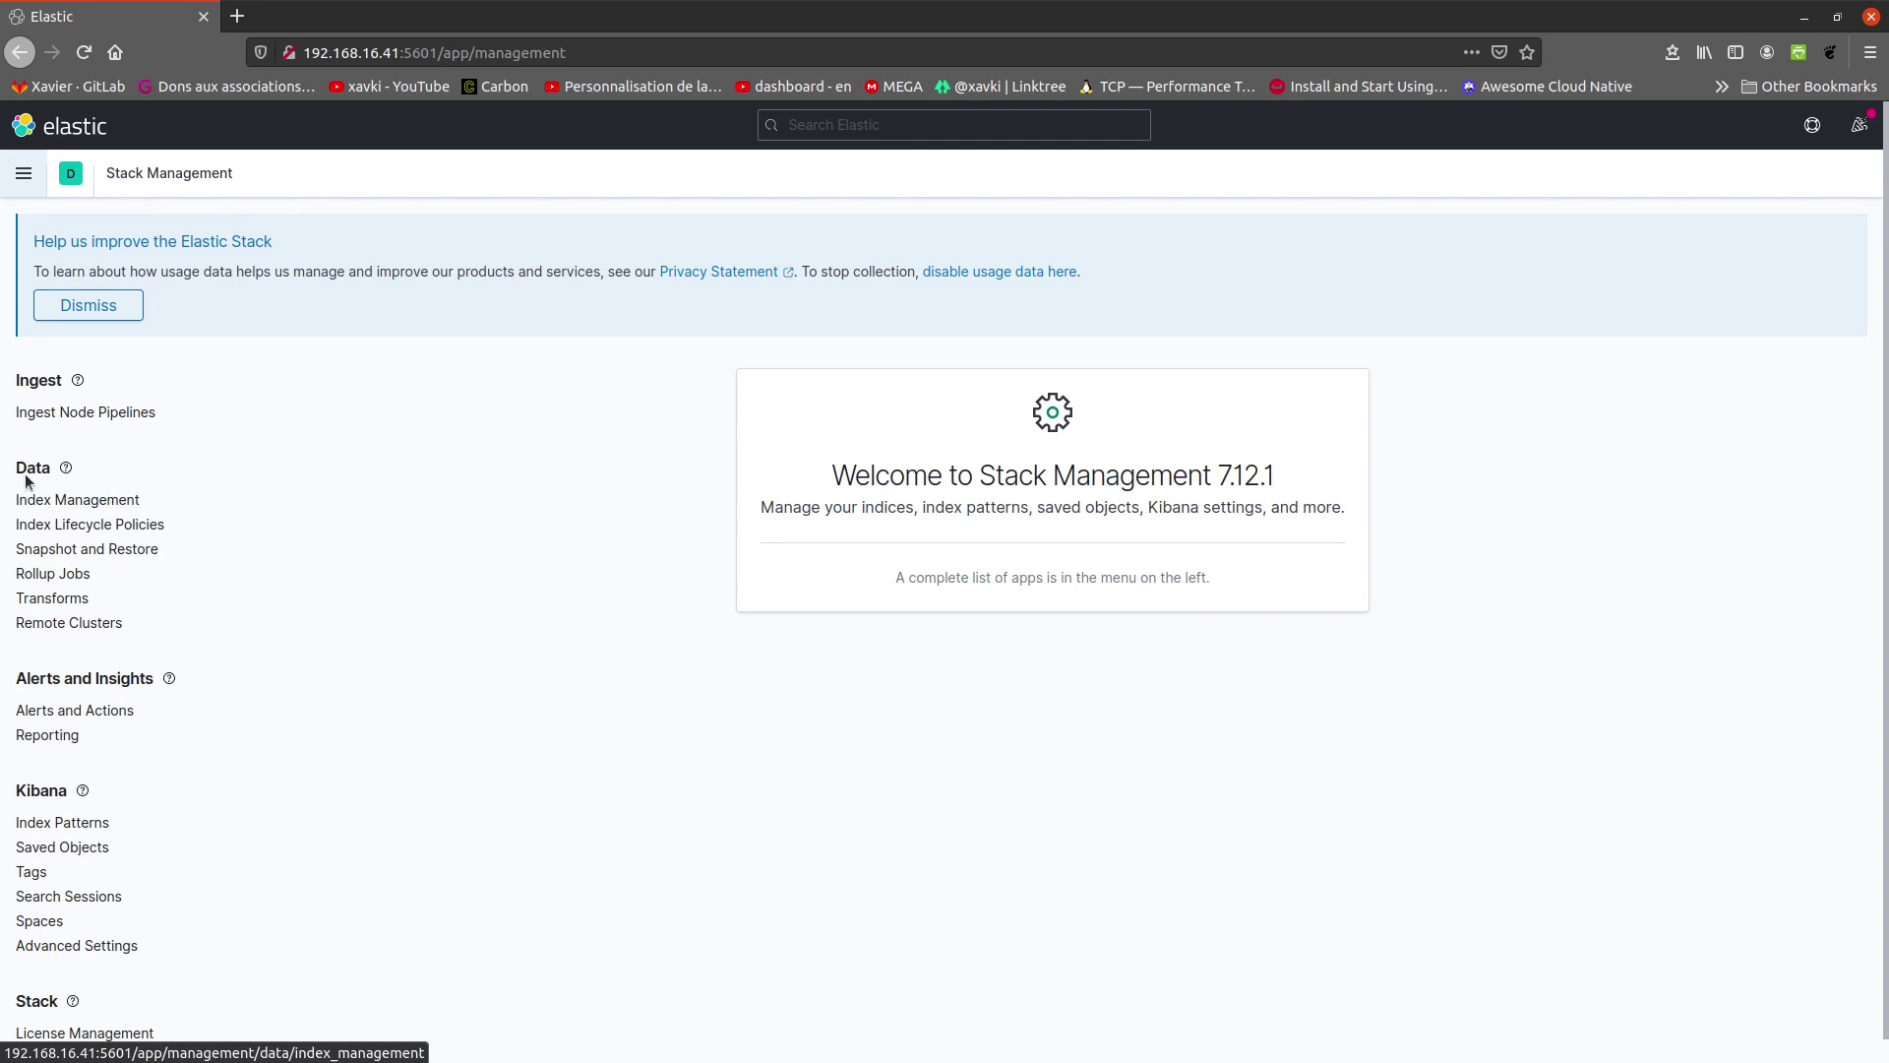
left_click(67, 502)
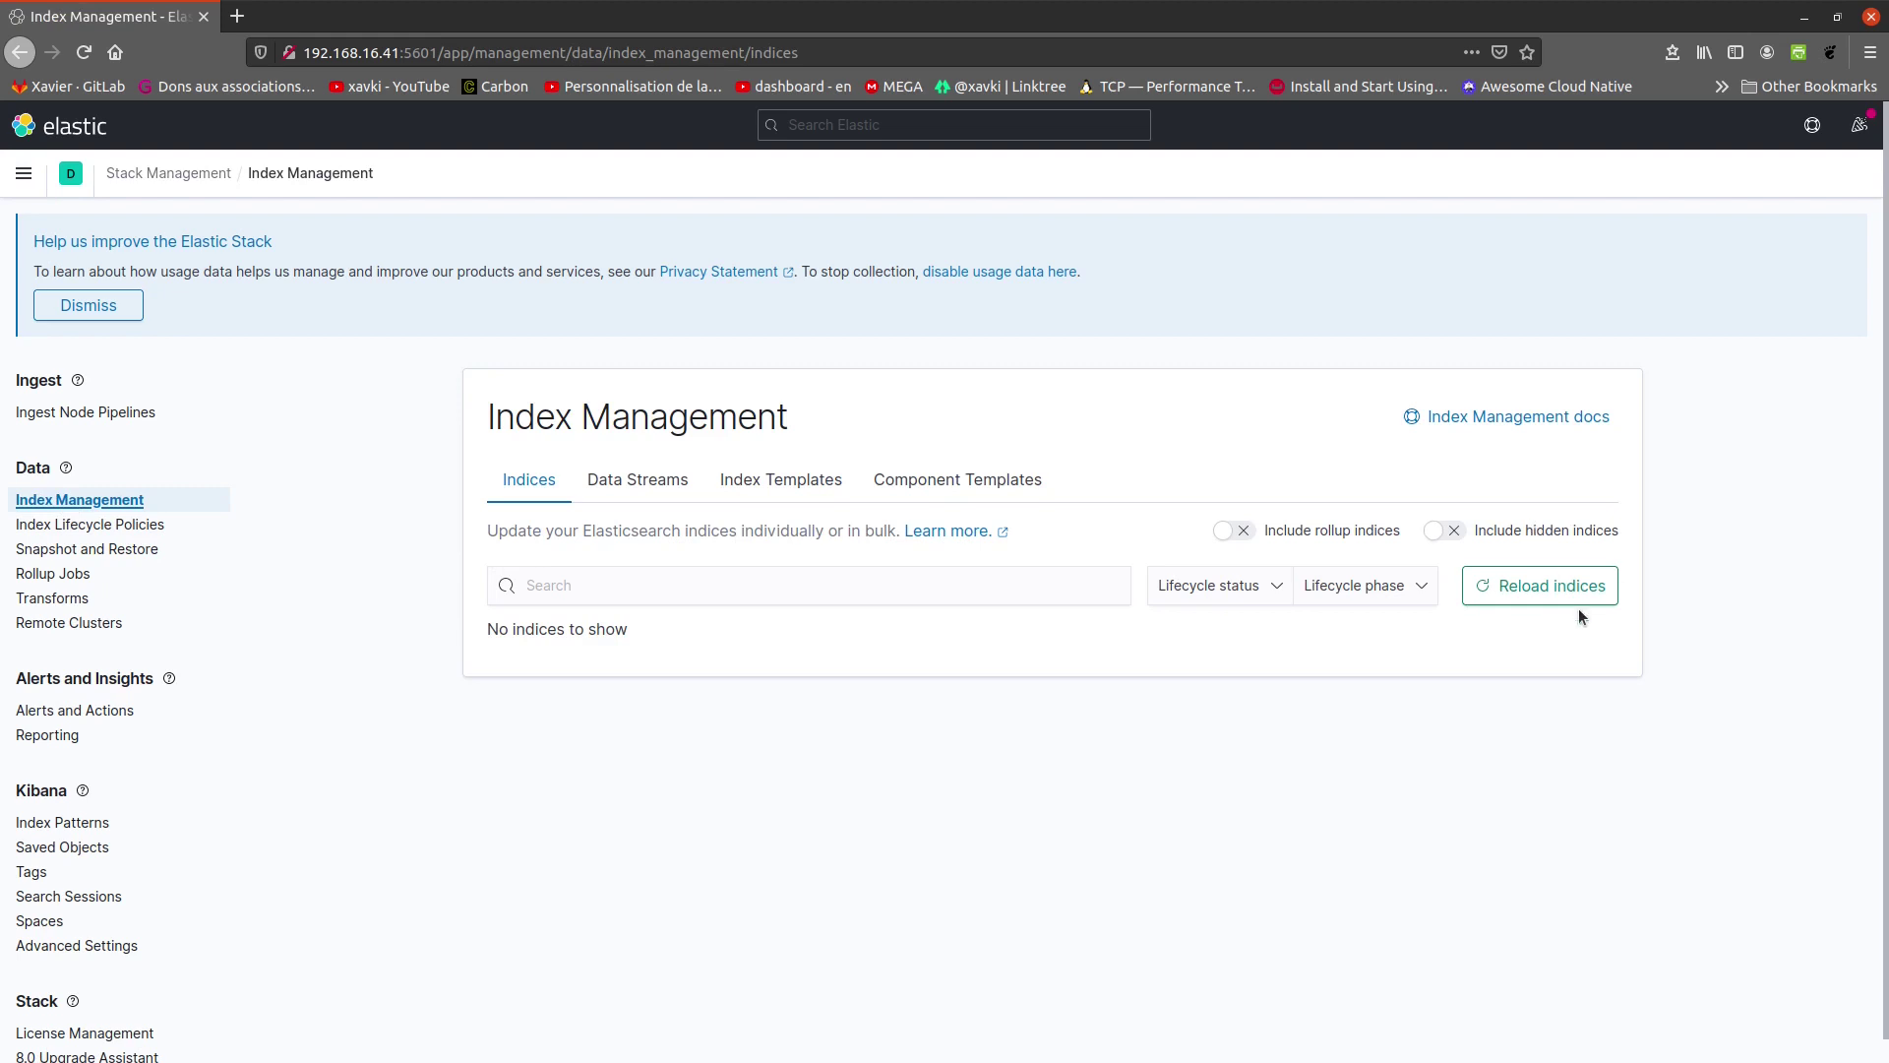
left_click(1506, 587)
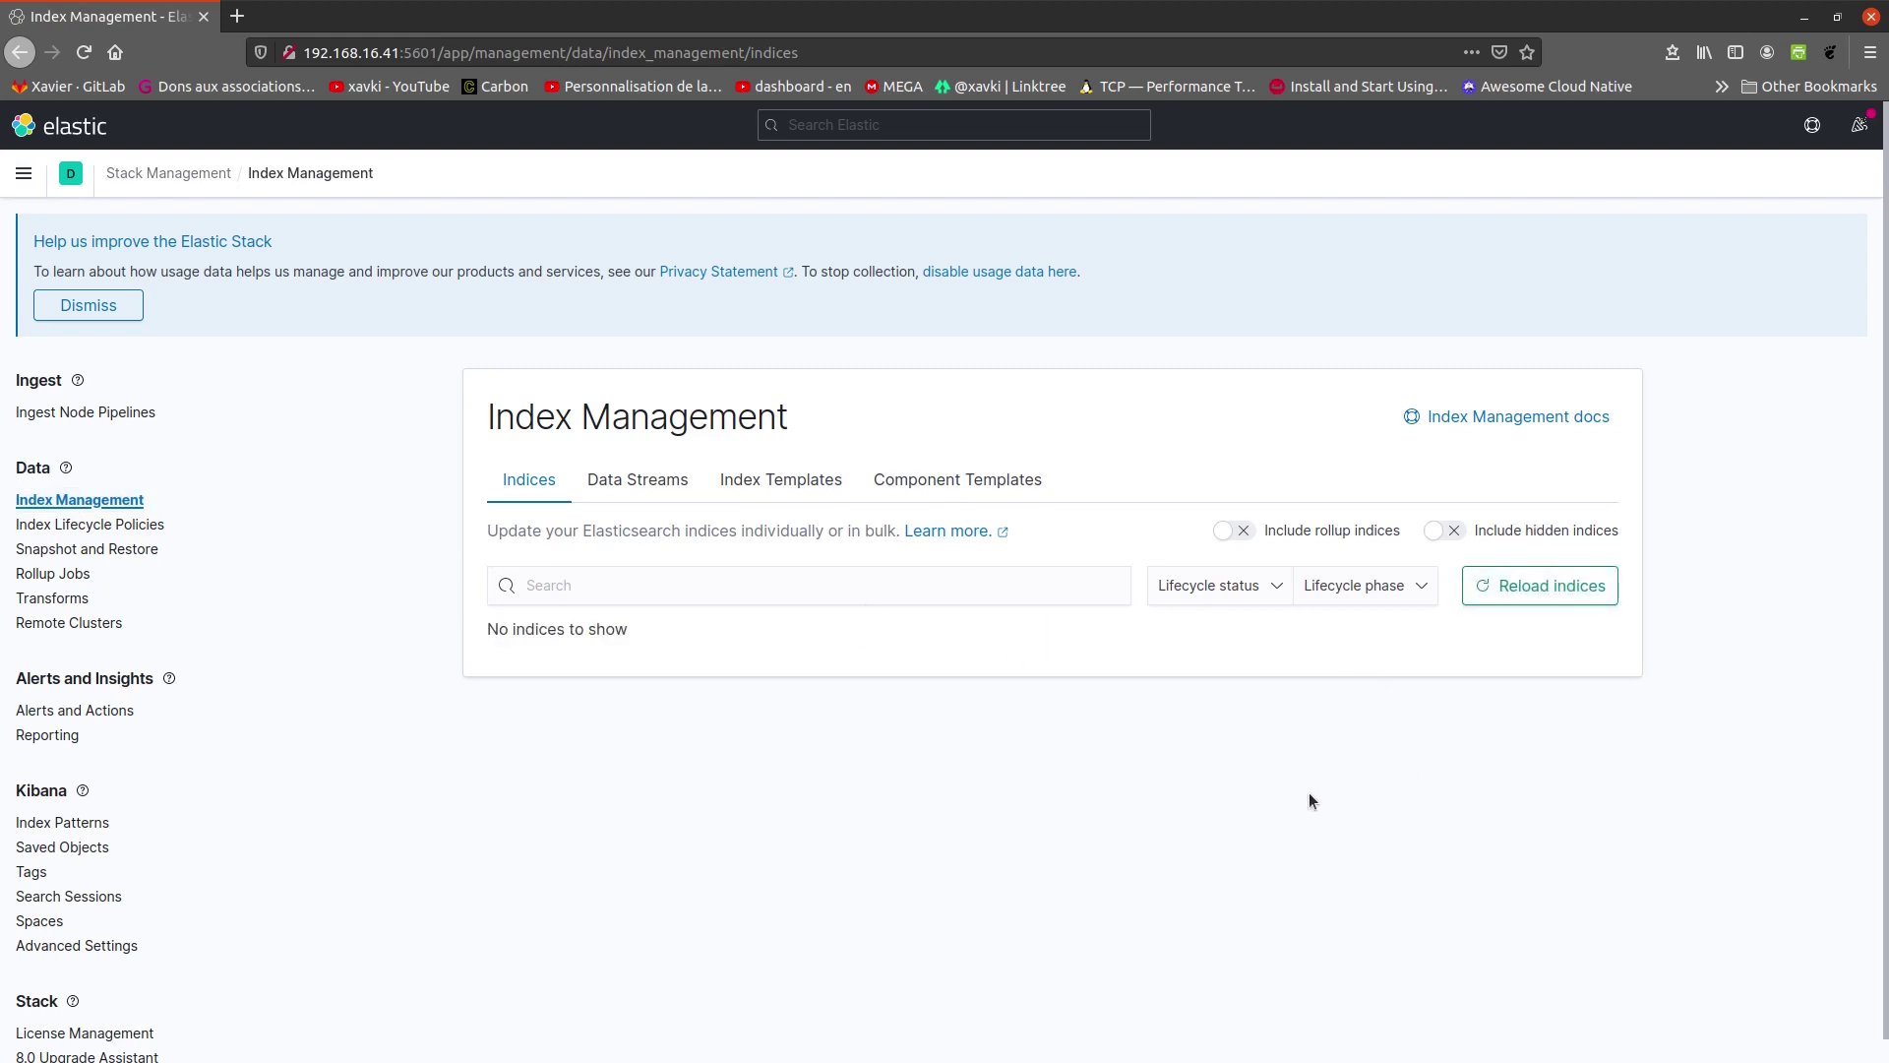
- Switch to the terminal, request the nginx page at 127.0.0.1 with curl, and clear the screen
key("alt+Tab")
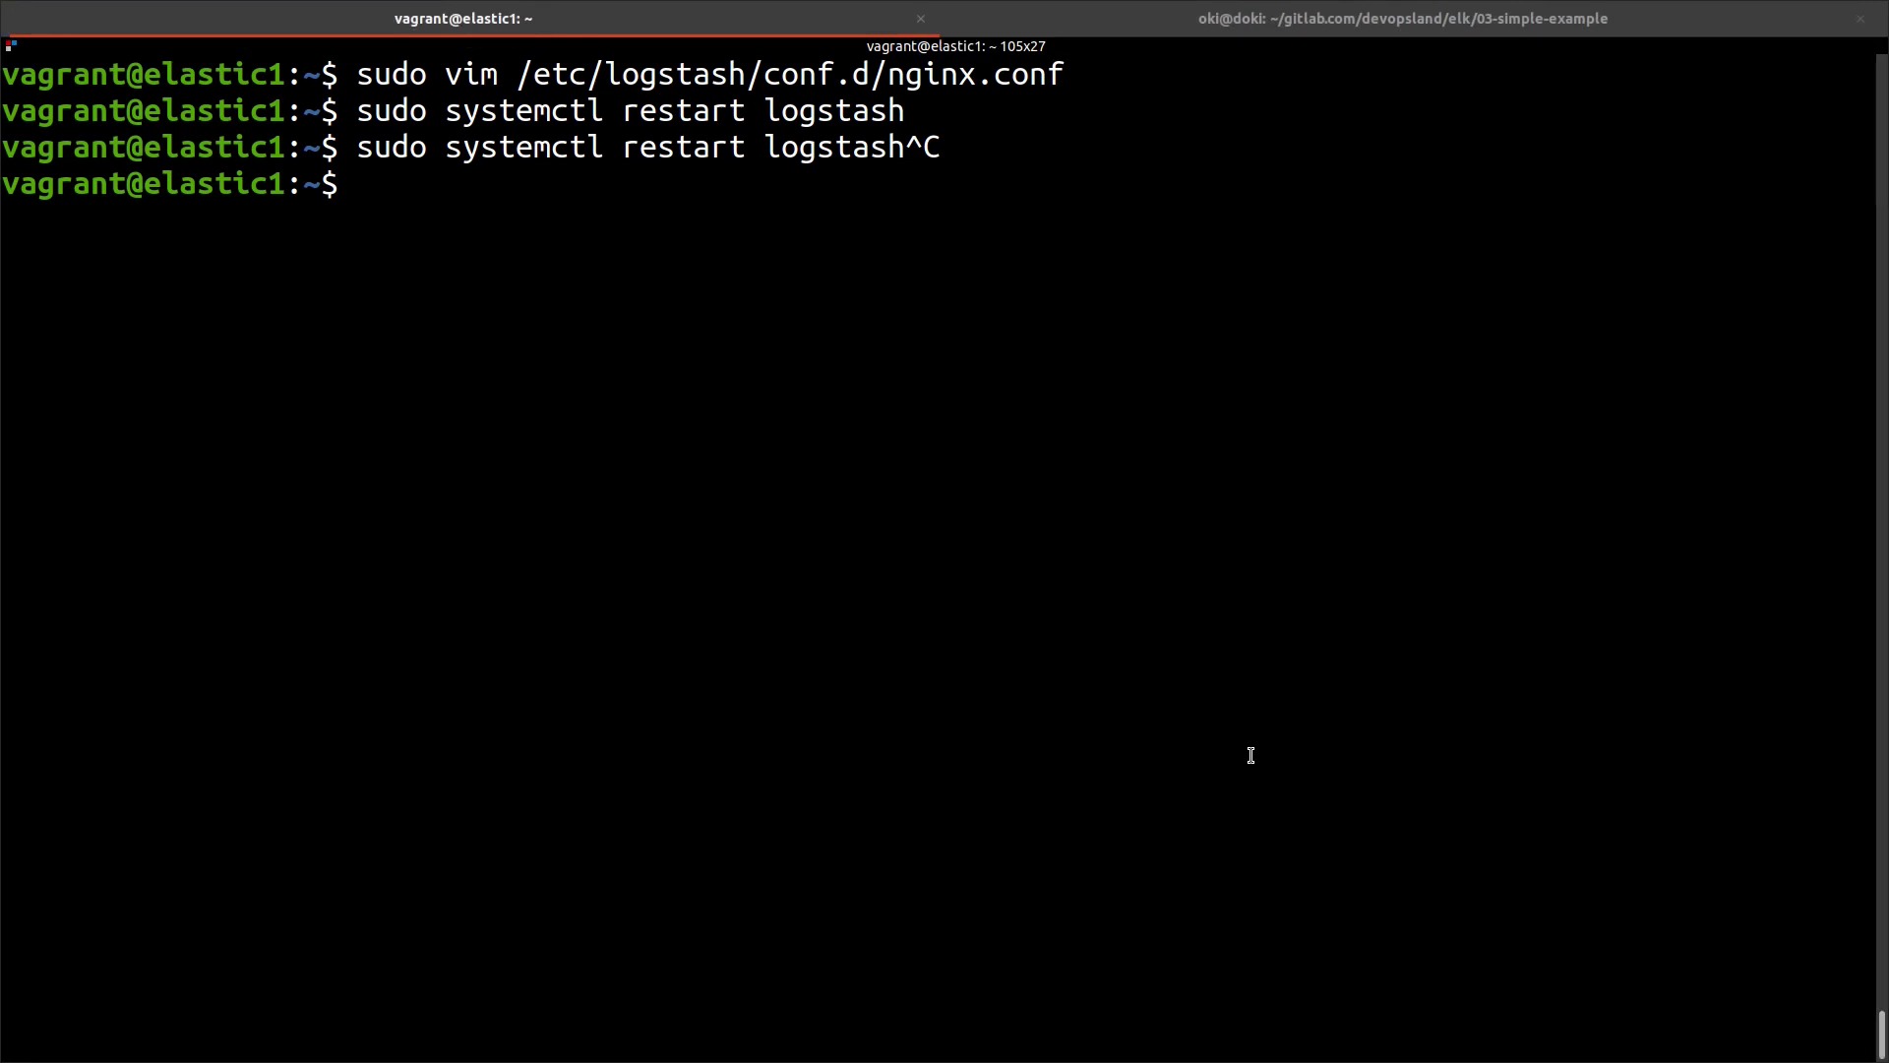
type("curl 127.0.0.1")
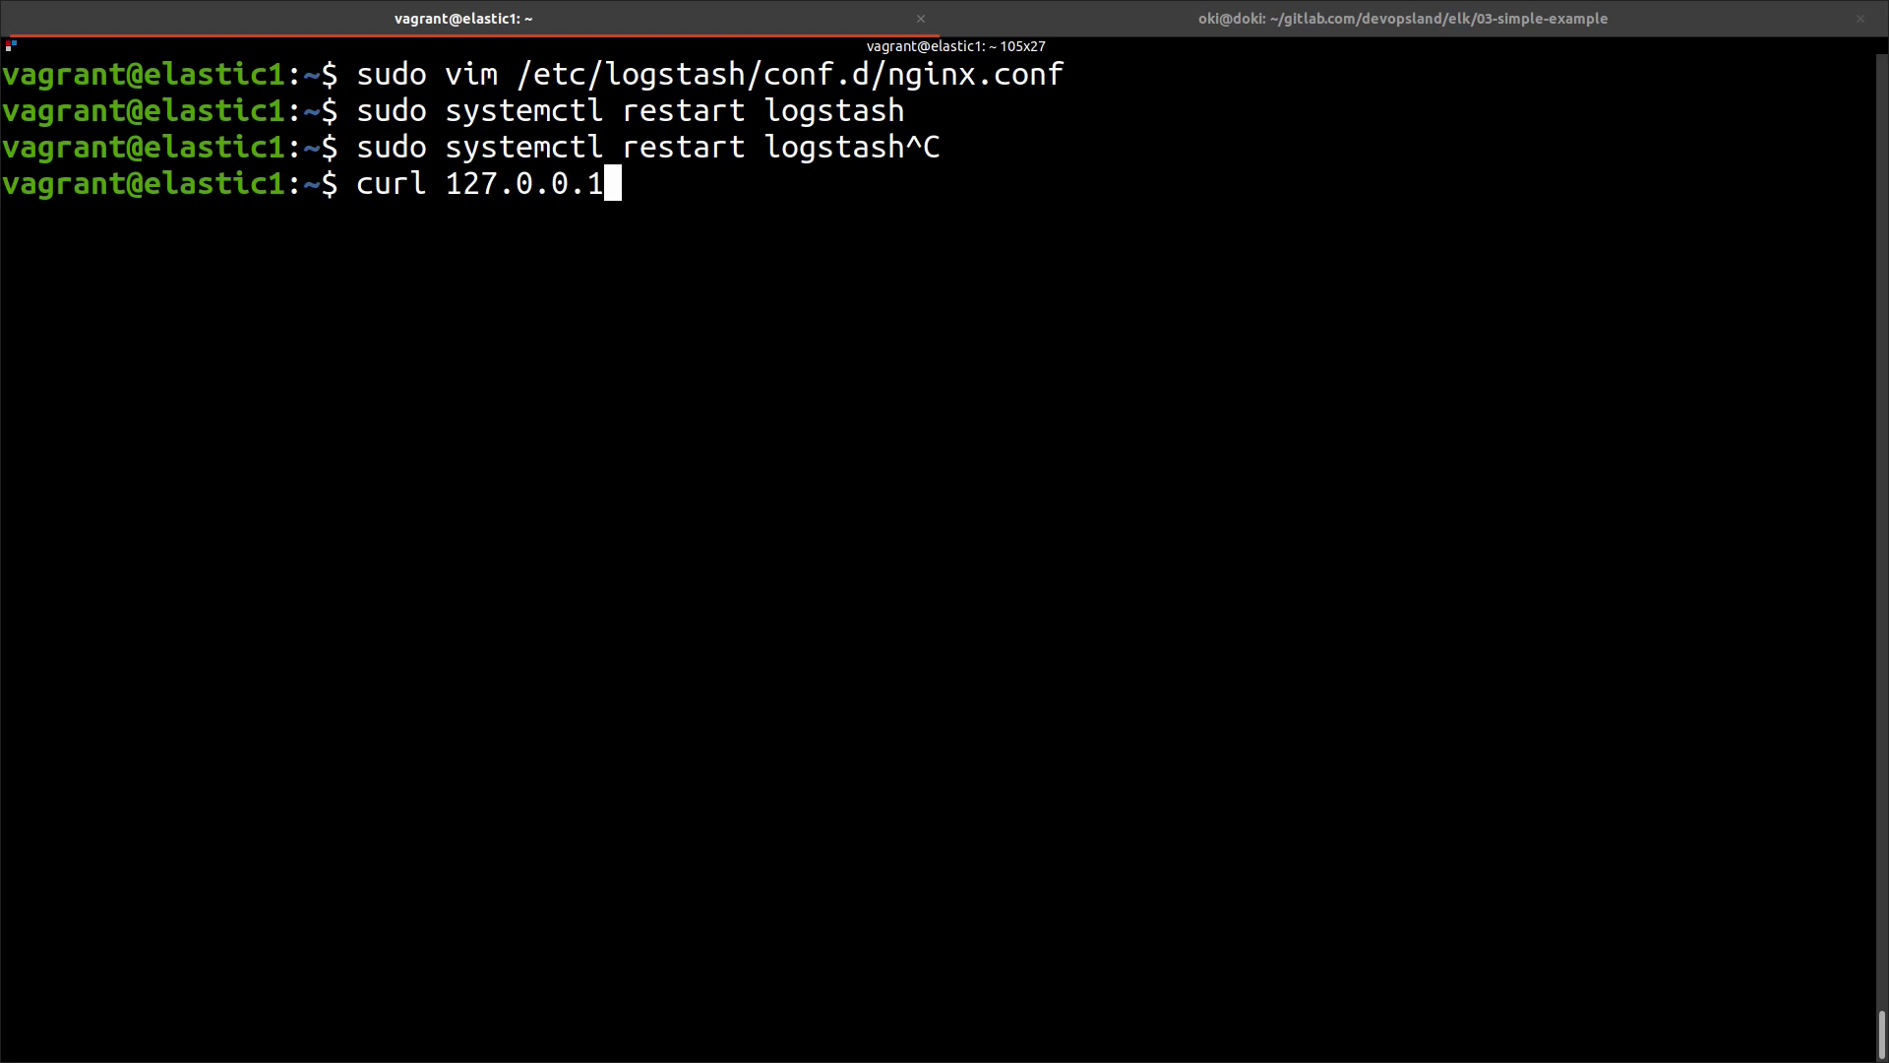
key("Return")
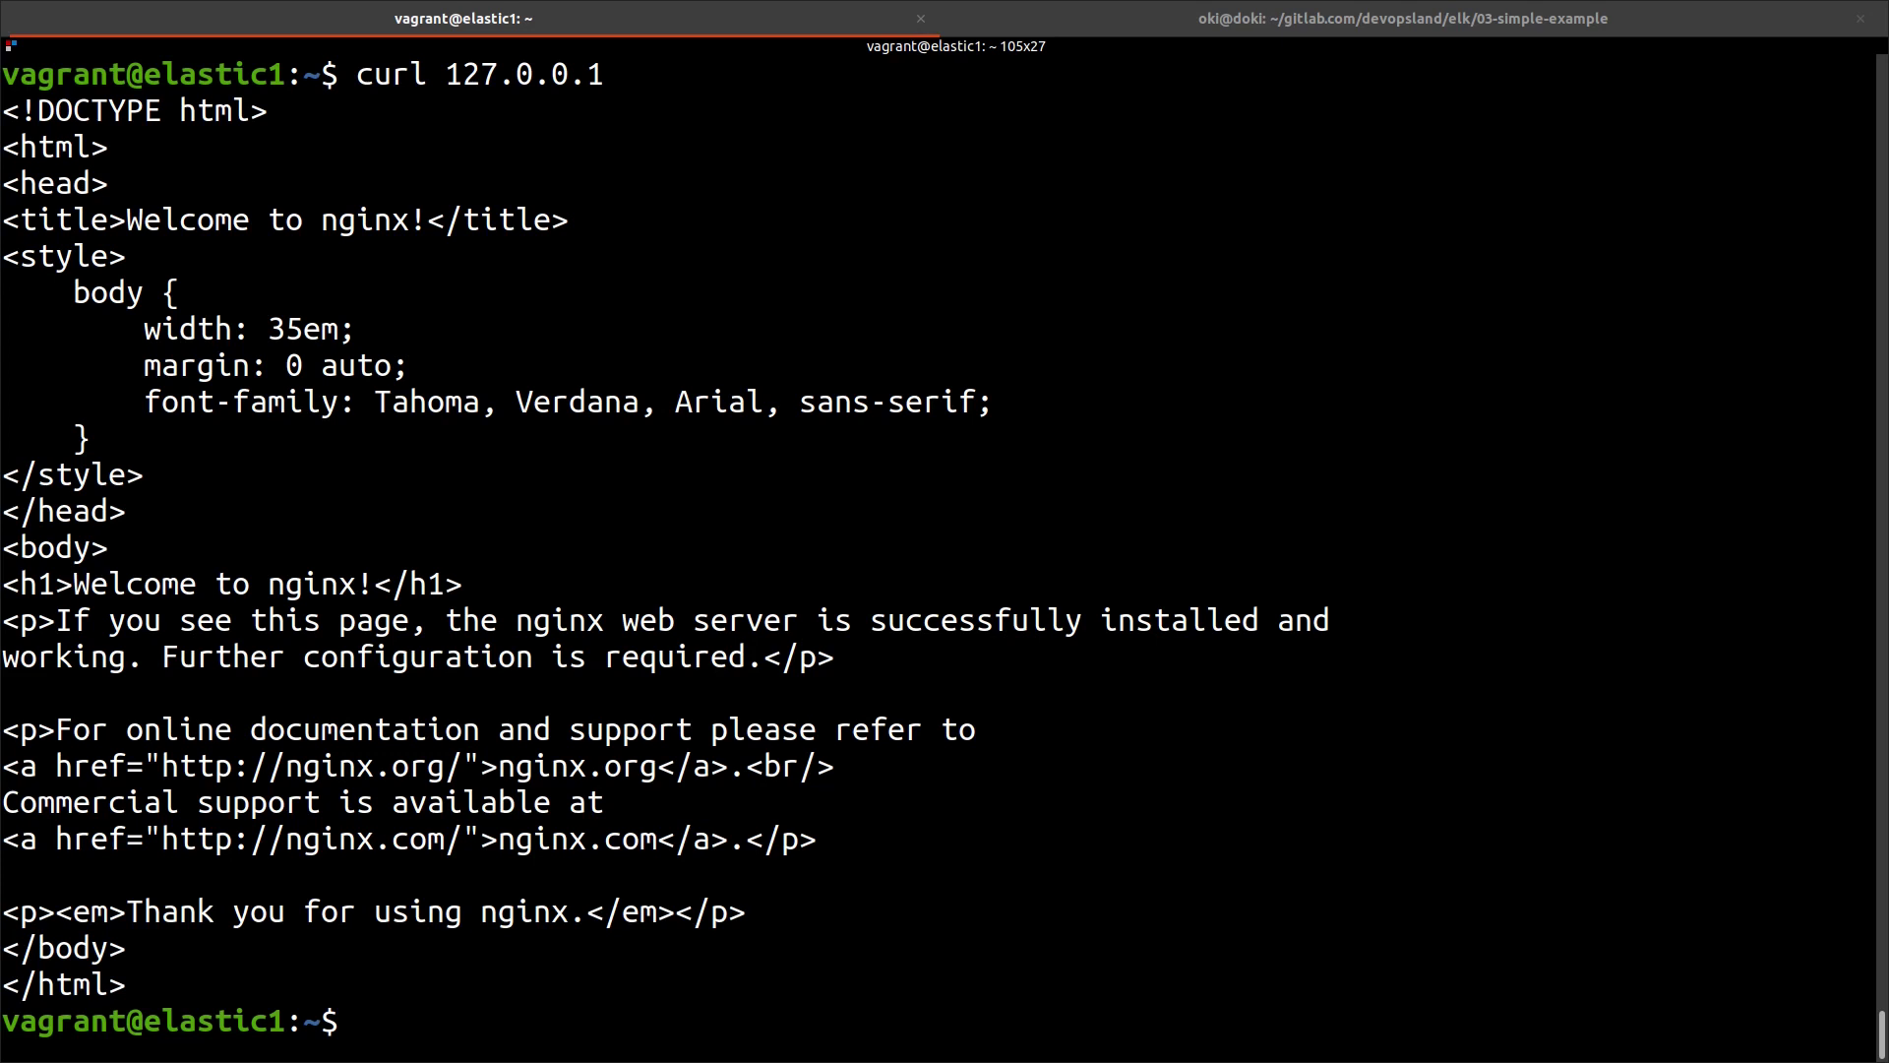
key("ctrl+l")
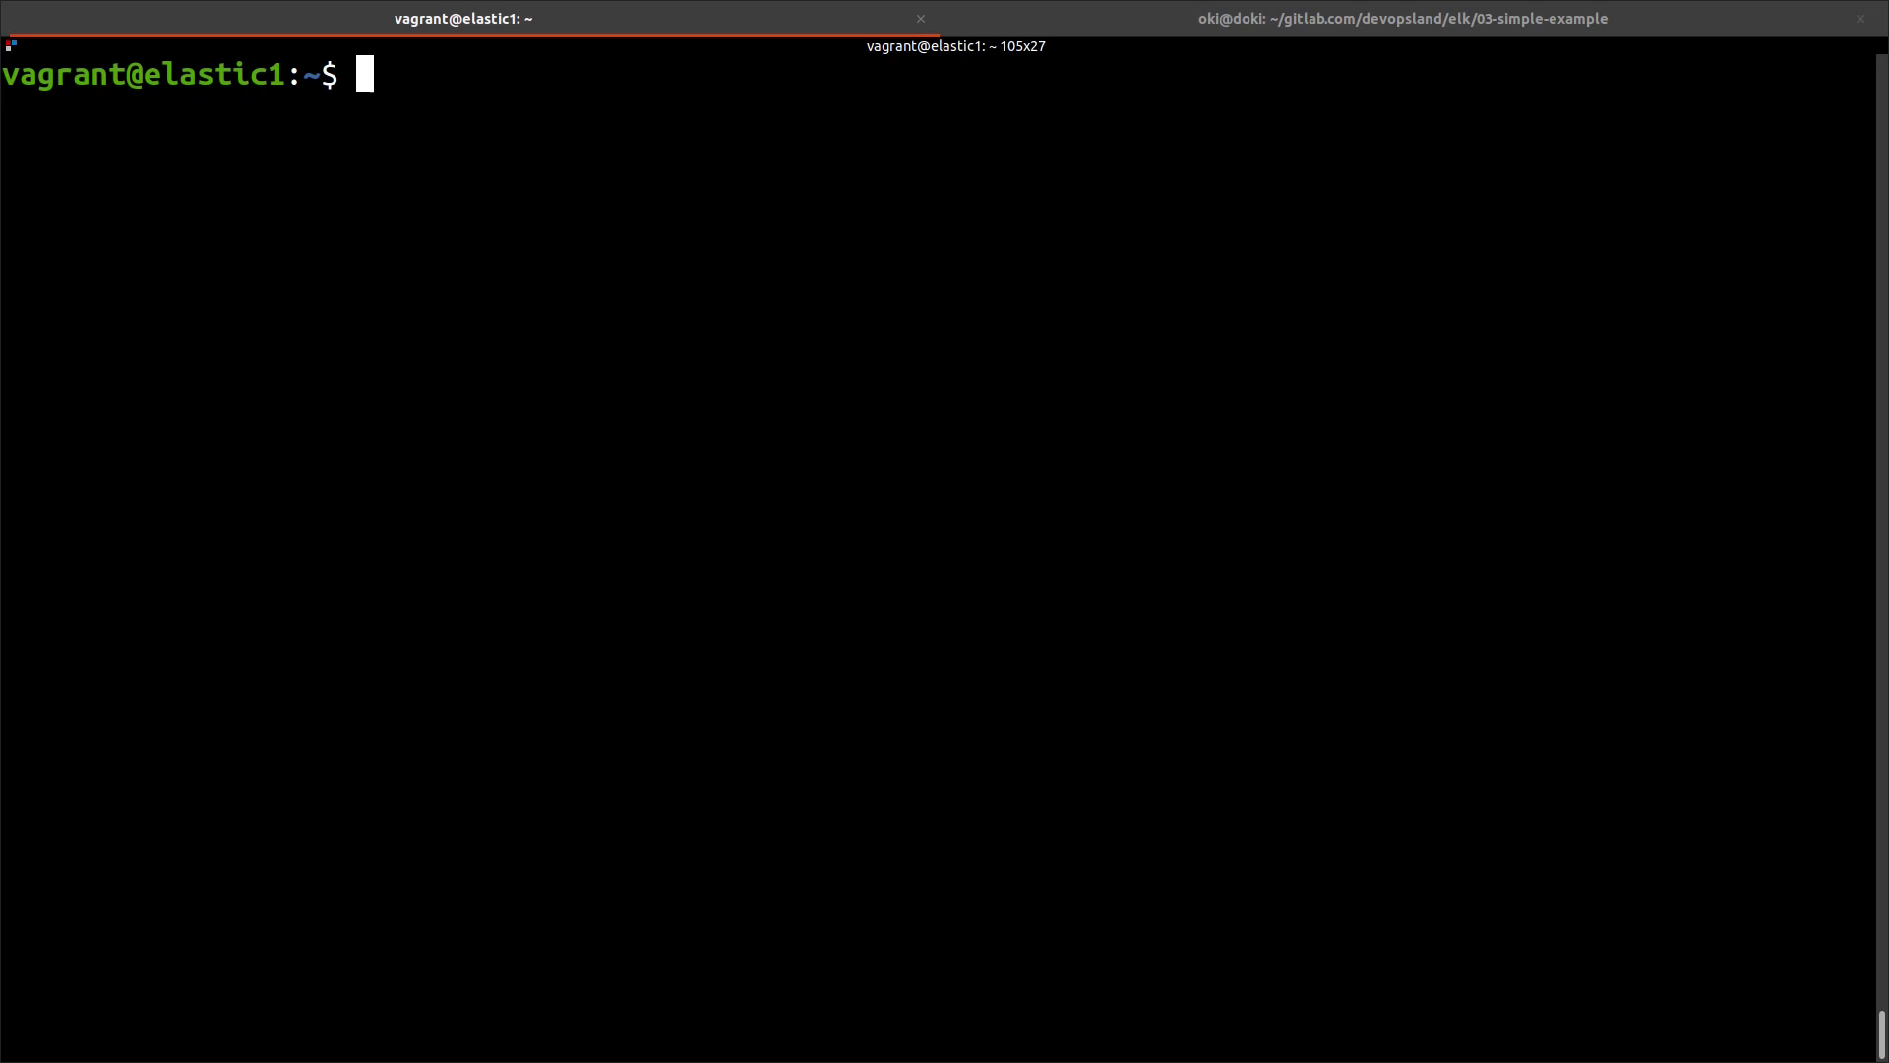
- View /var/log/nginx/access.log with sudo less, examine the entry's path, status code, user agent, timestamp and client IP, and quit
type("sudo less /var/log/nginx/a")
key("Tab")
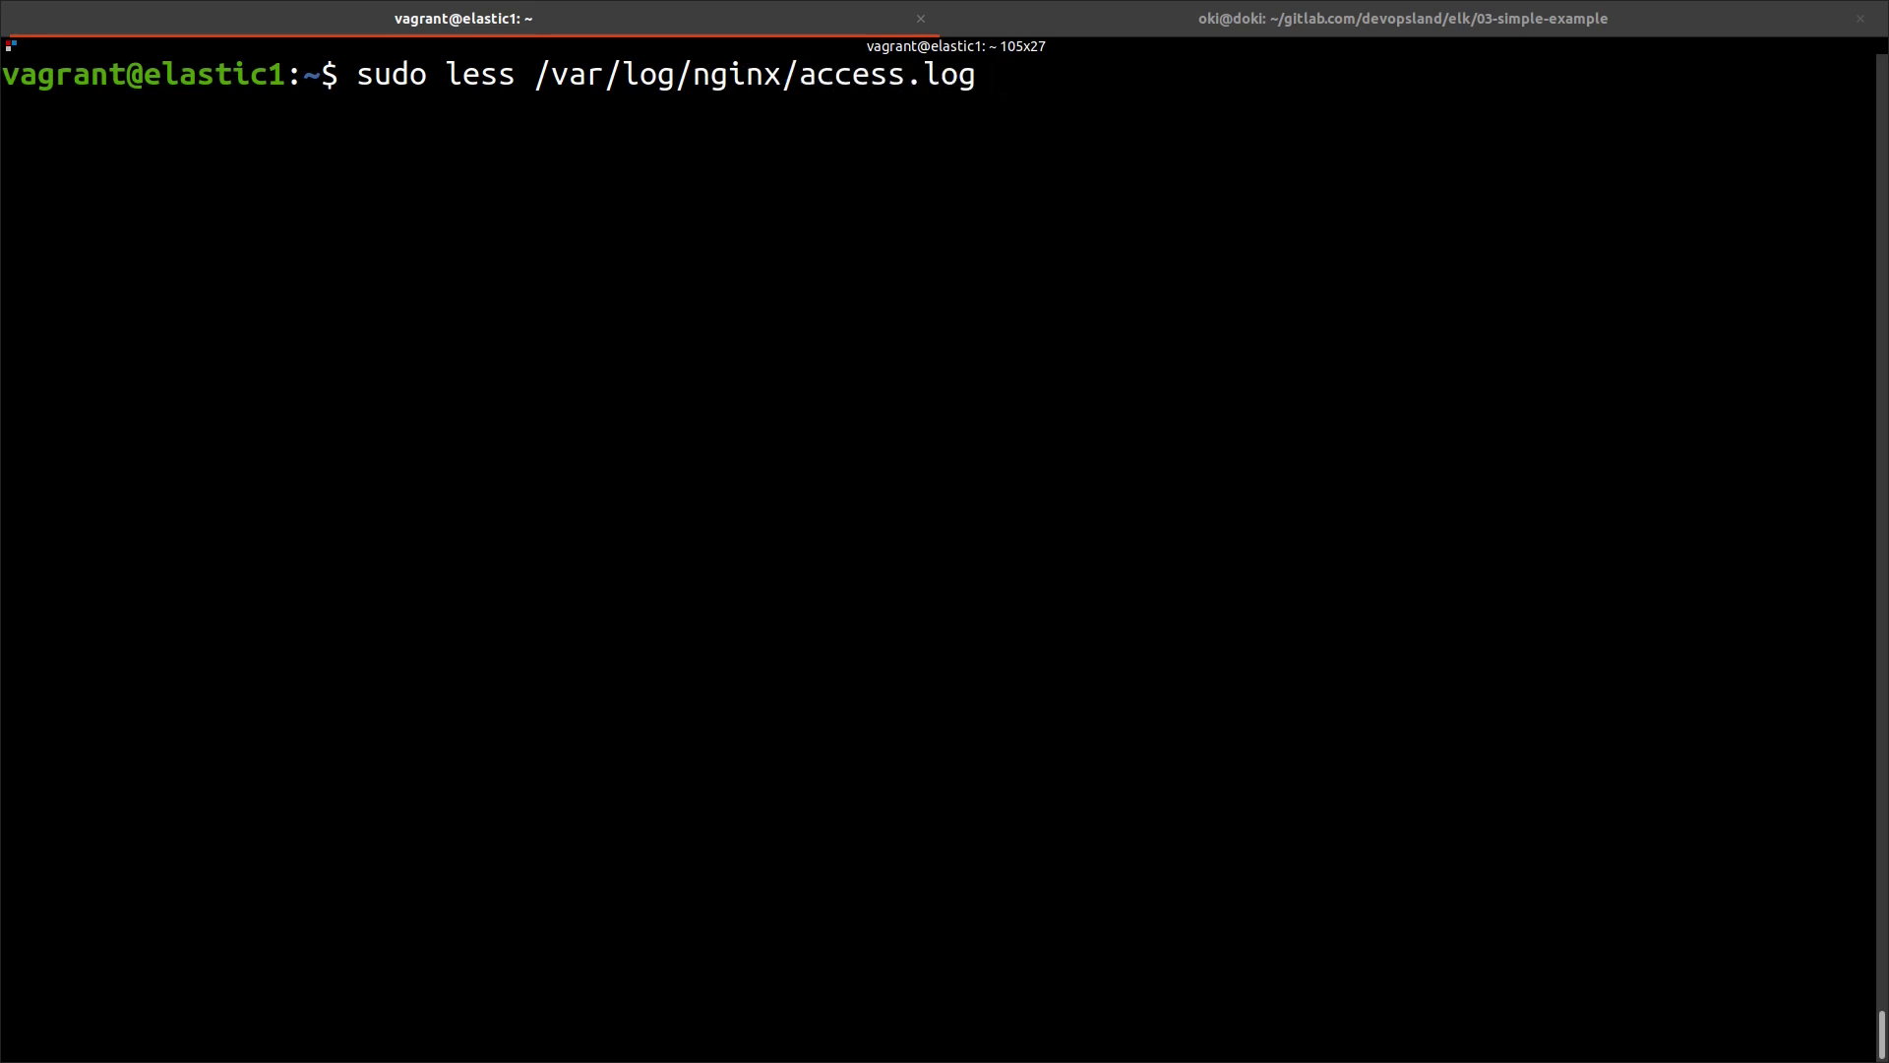
key("Return")
left_click_drag(1538, 115, 772, 164)
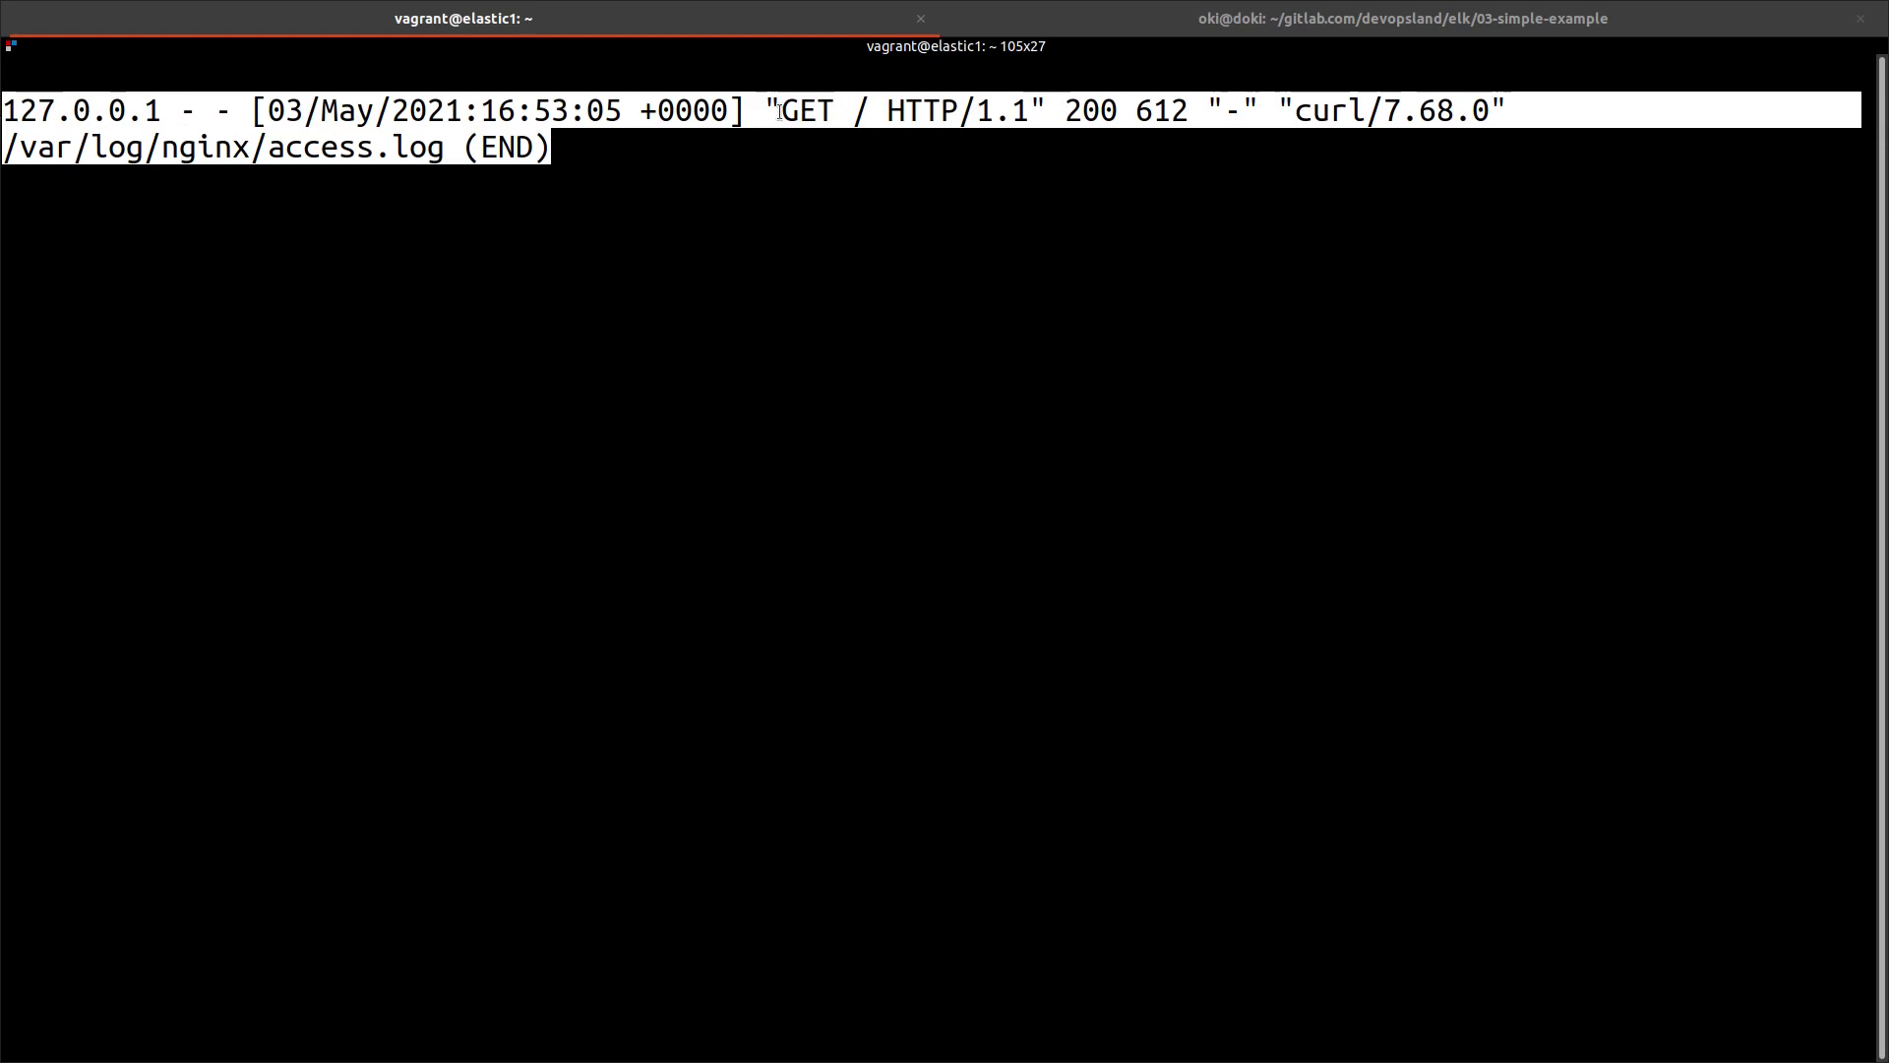
left_click_drag(780, 111, 852, 111)
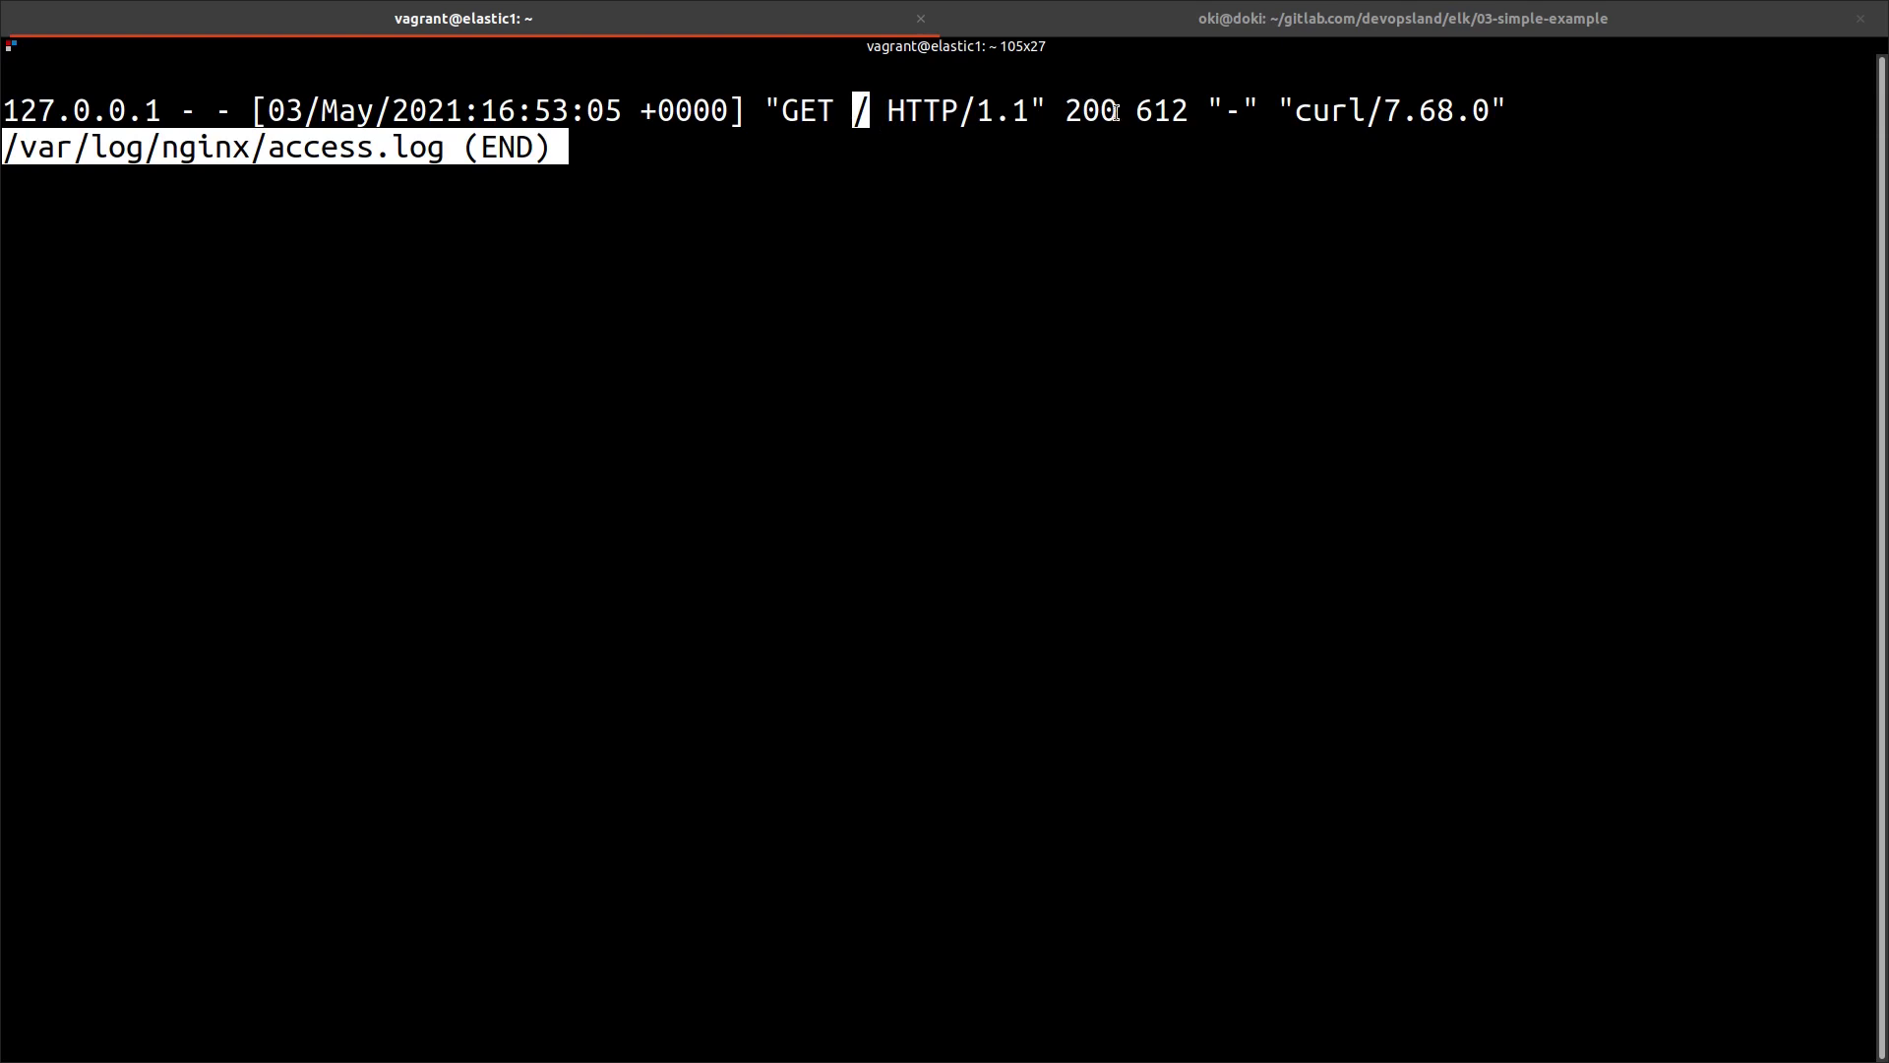
left_click_drag(1119, 110, 1065, 110)
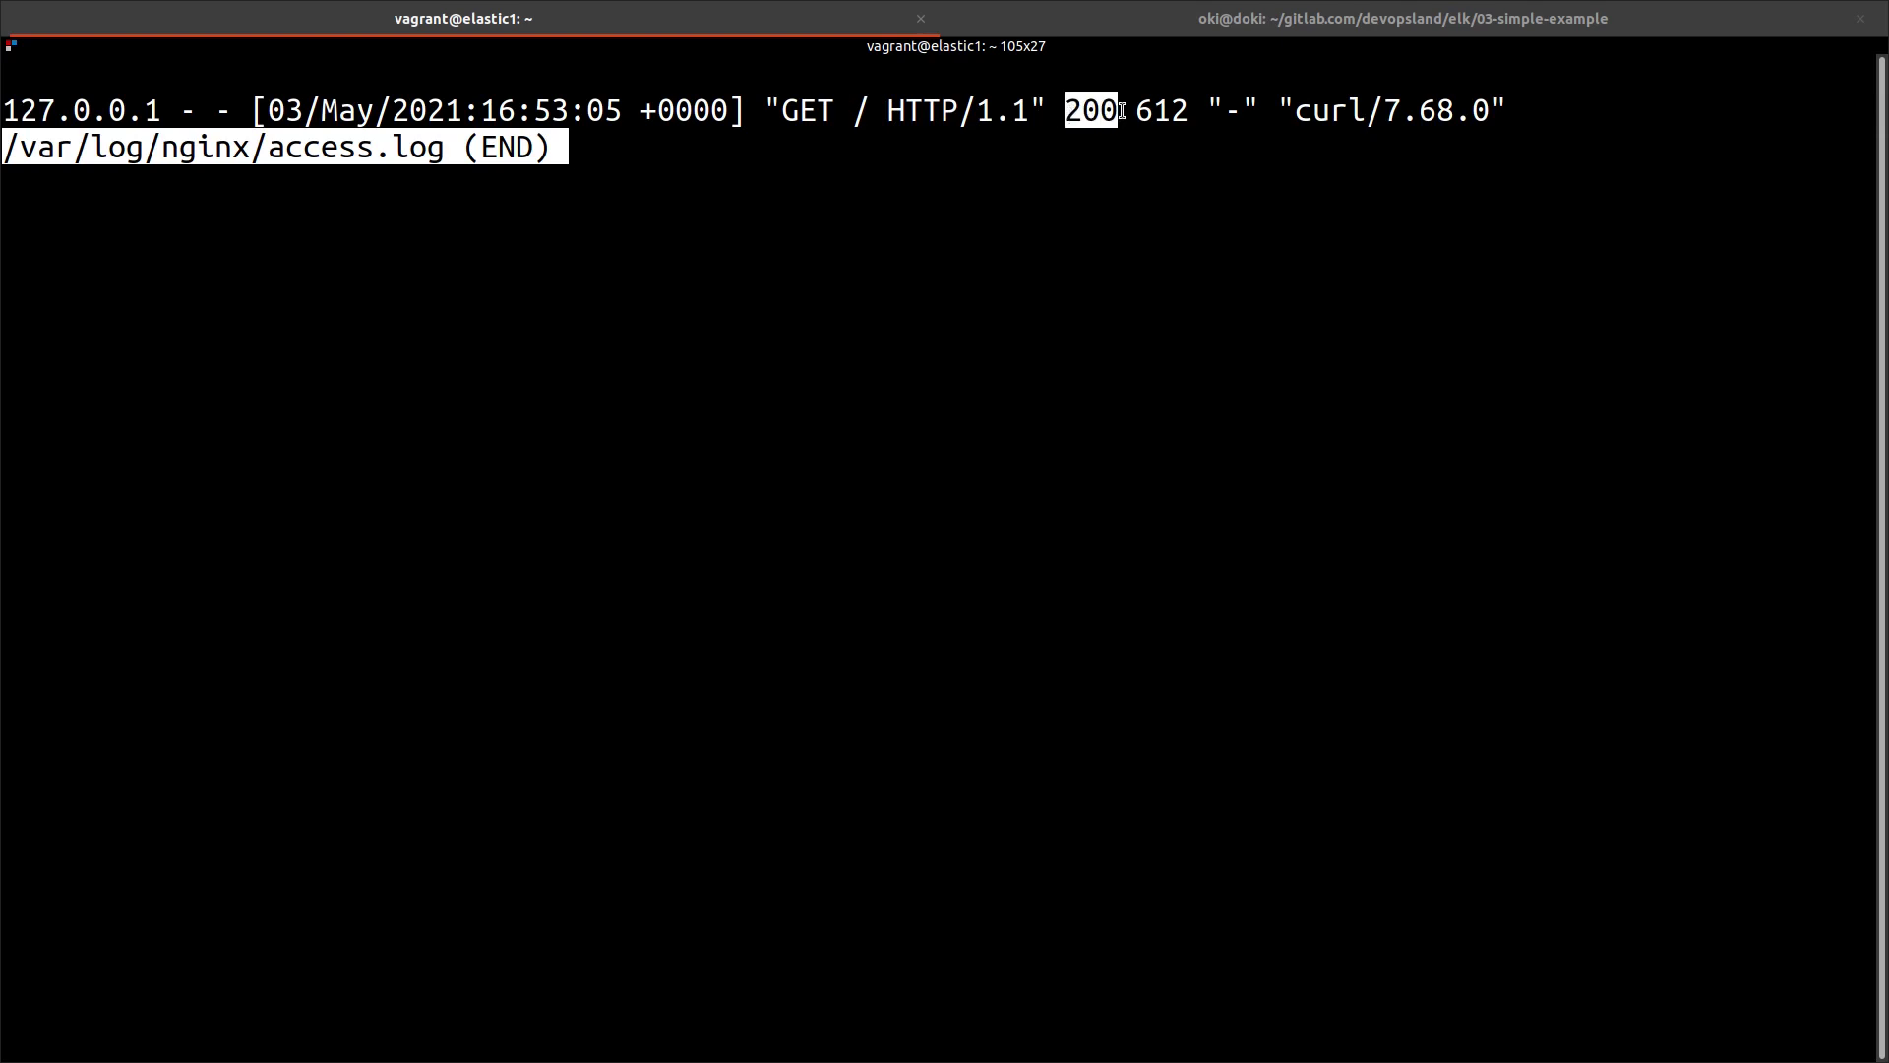
left_click_drag(1491, 110, 1279, 111)
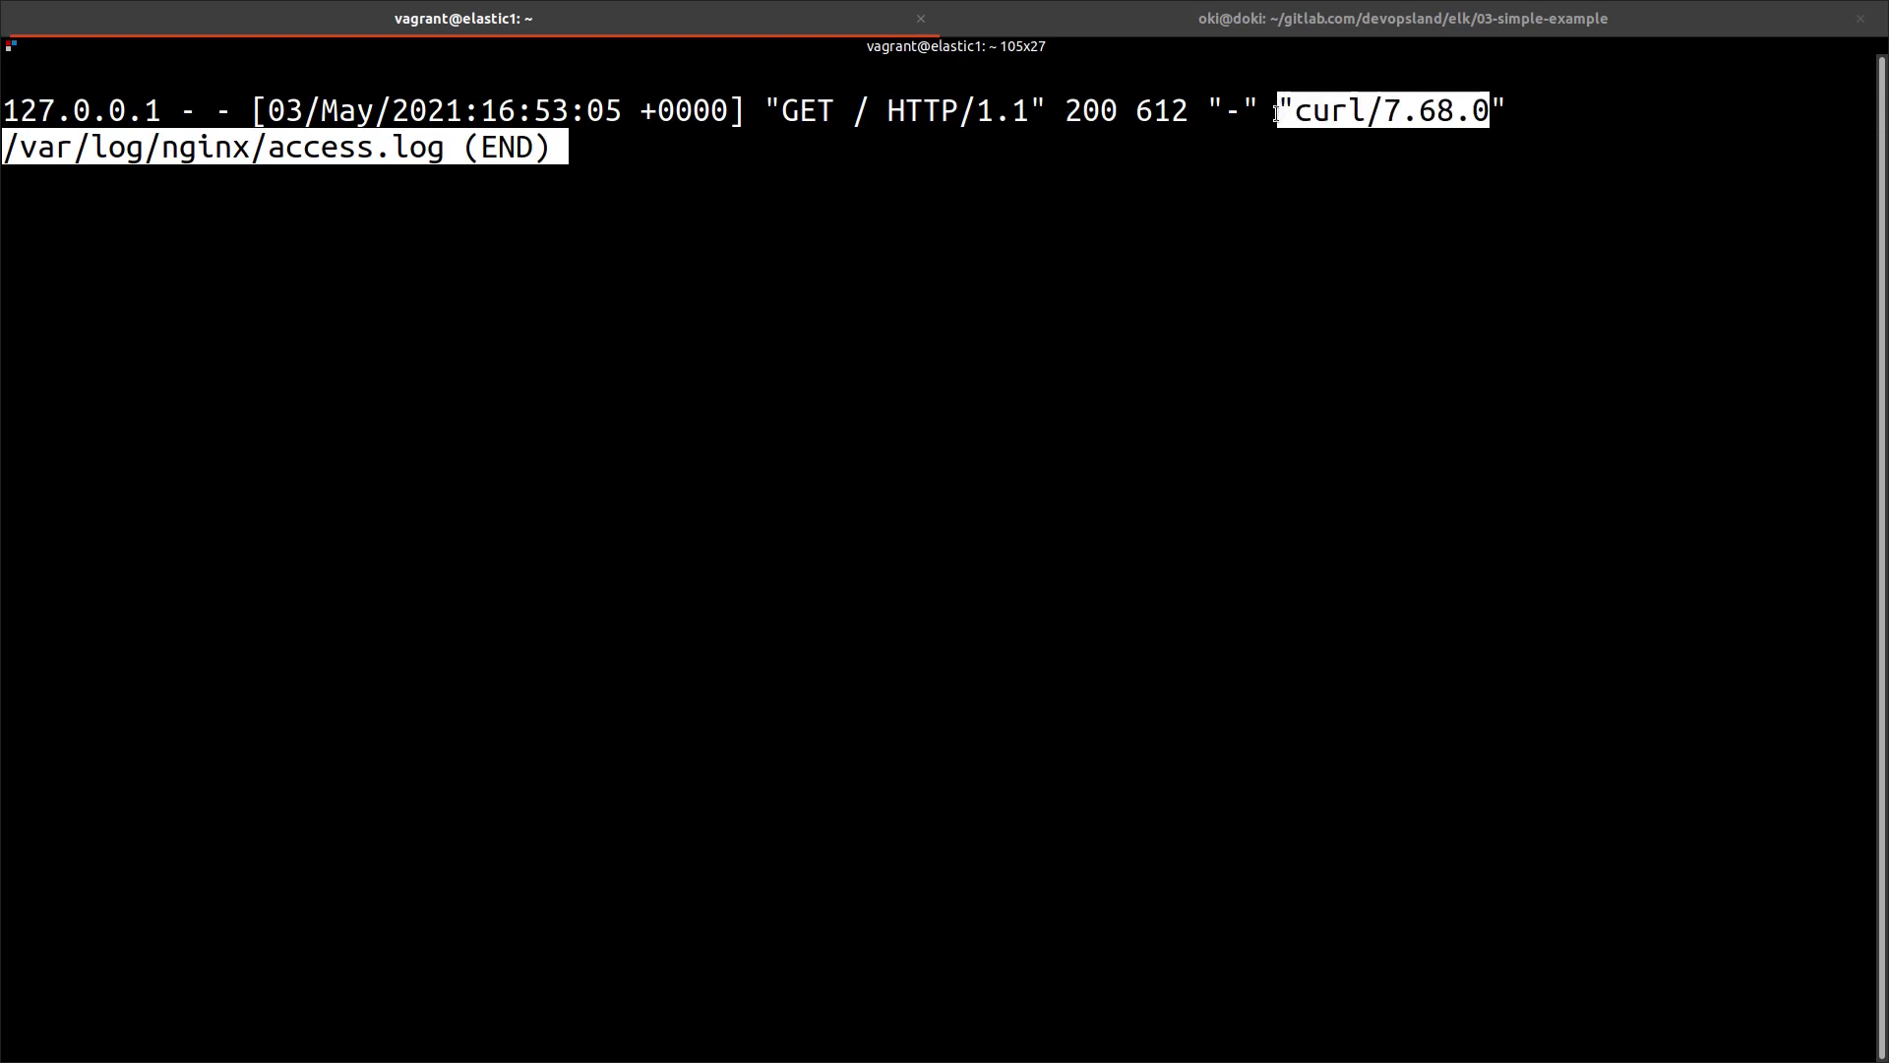
left_click(719, 110)
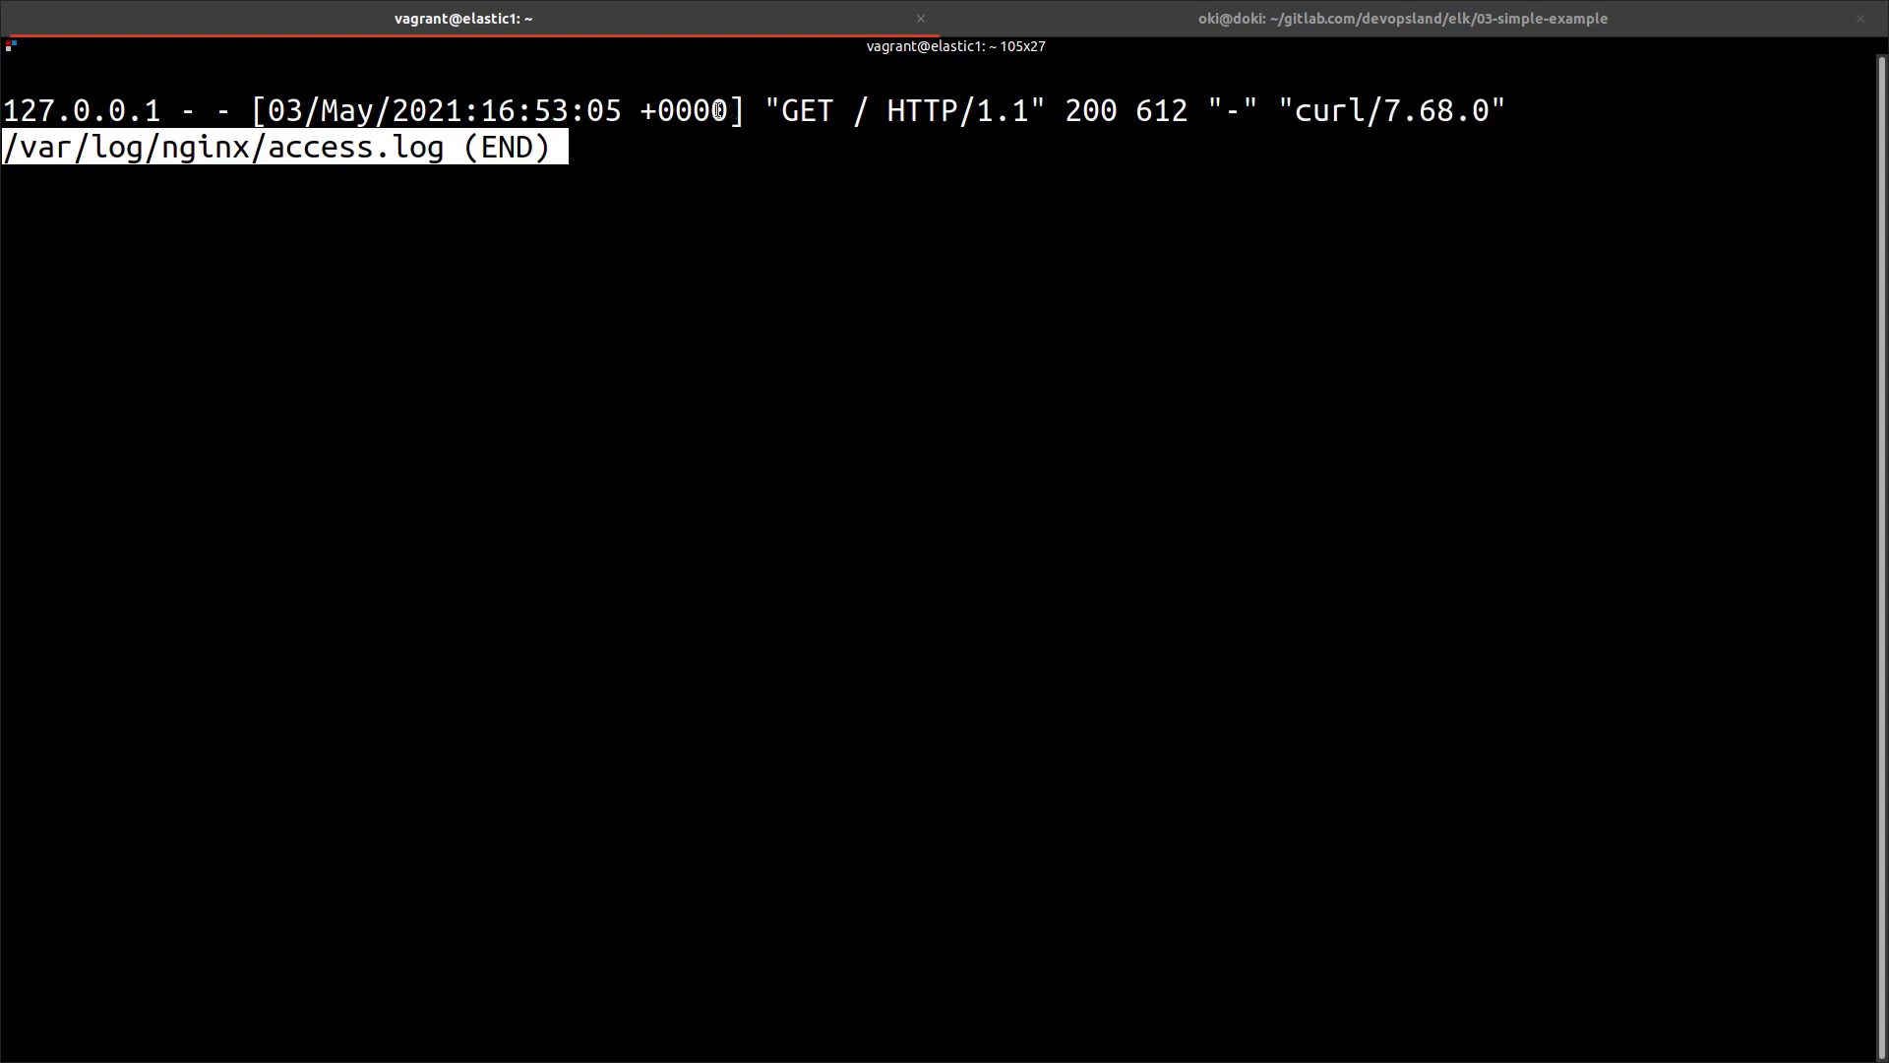
left_click_drag(722, 110, 266, 110)
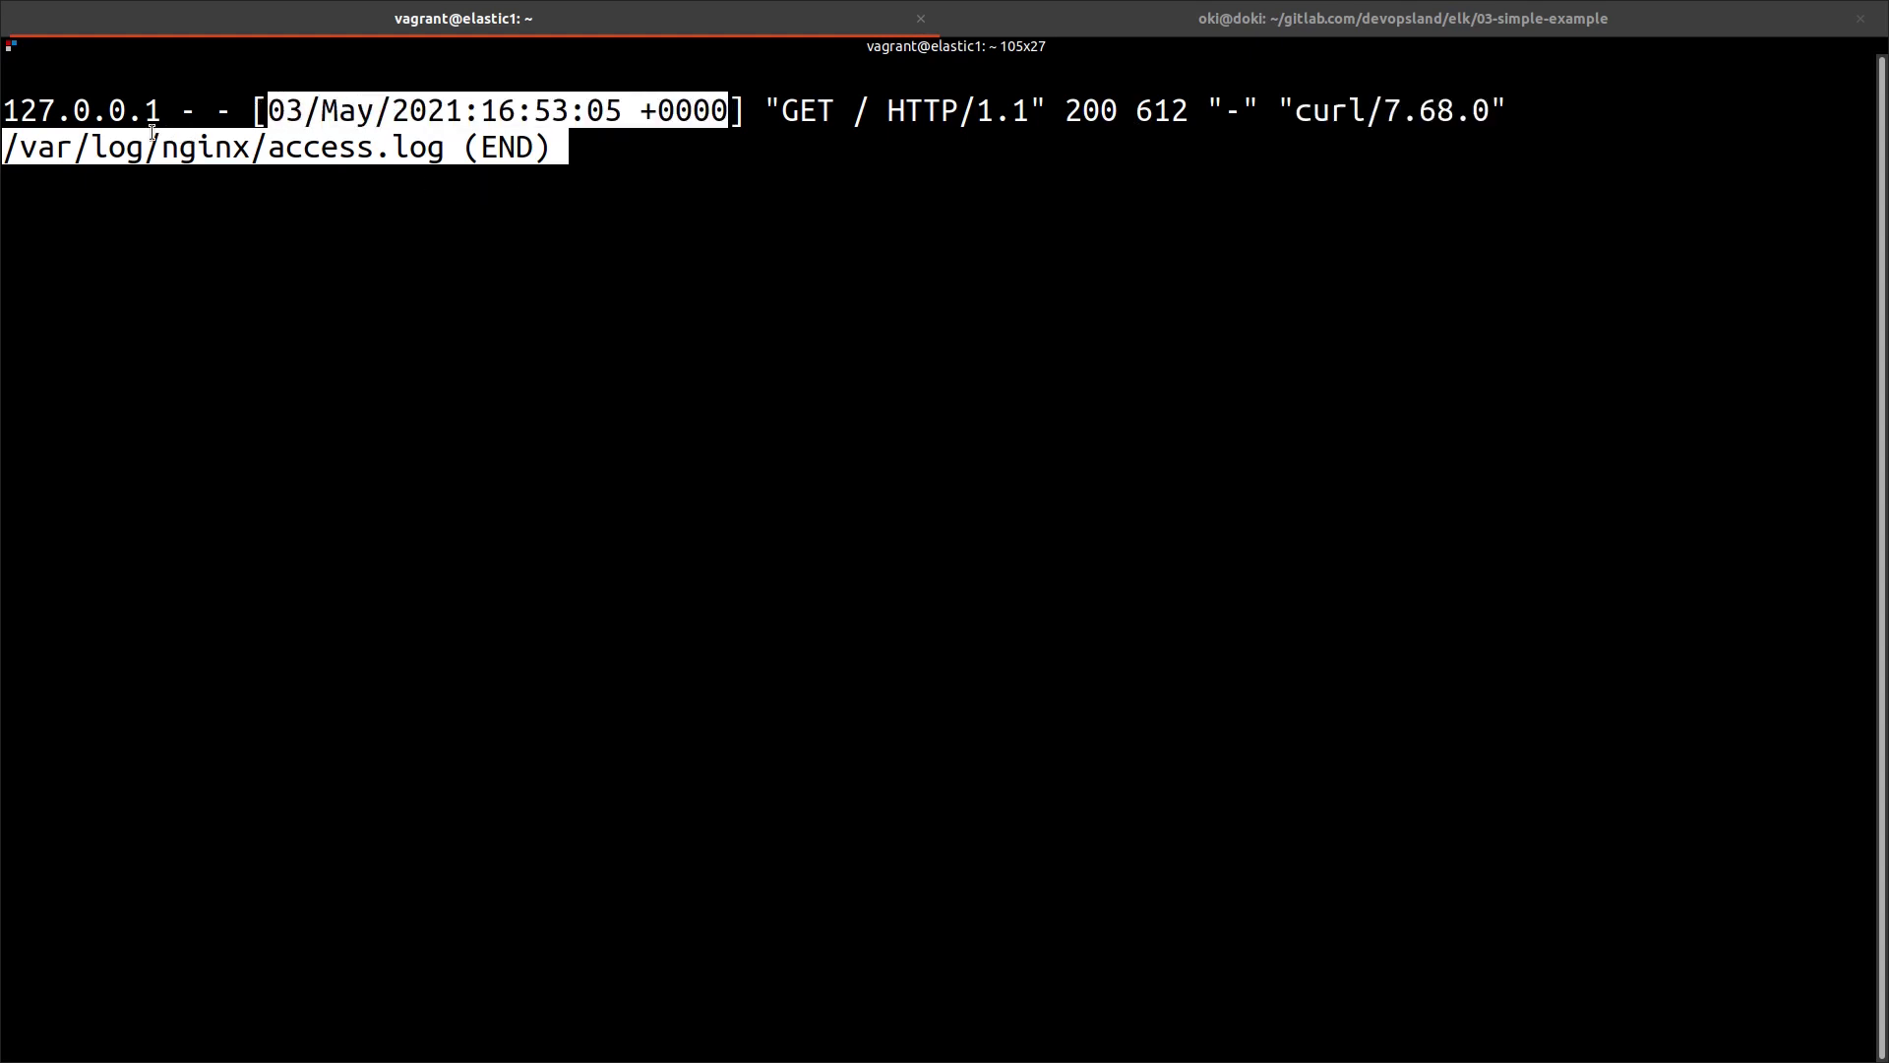
left_click_drag(175, 118, 2, 112)
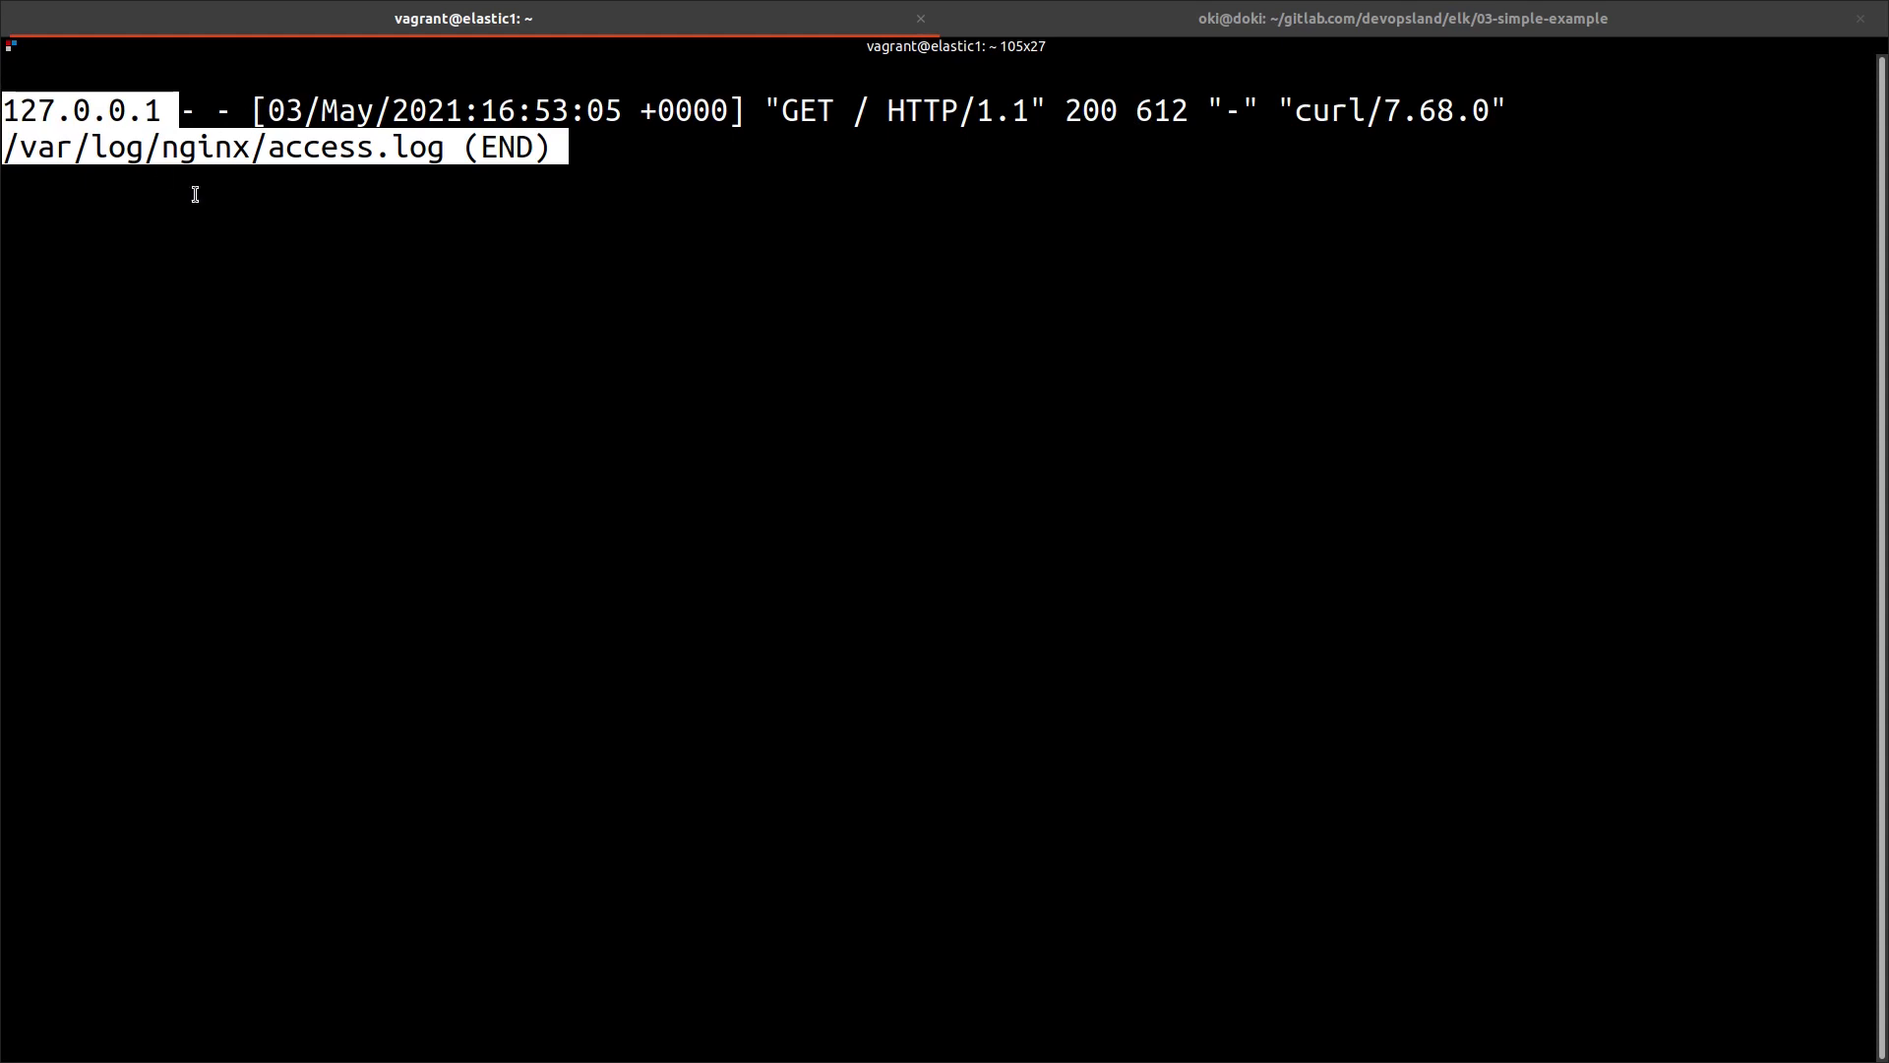
key("q")
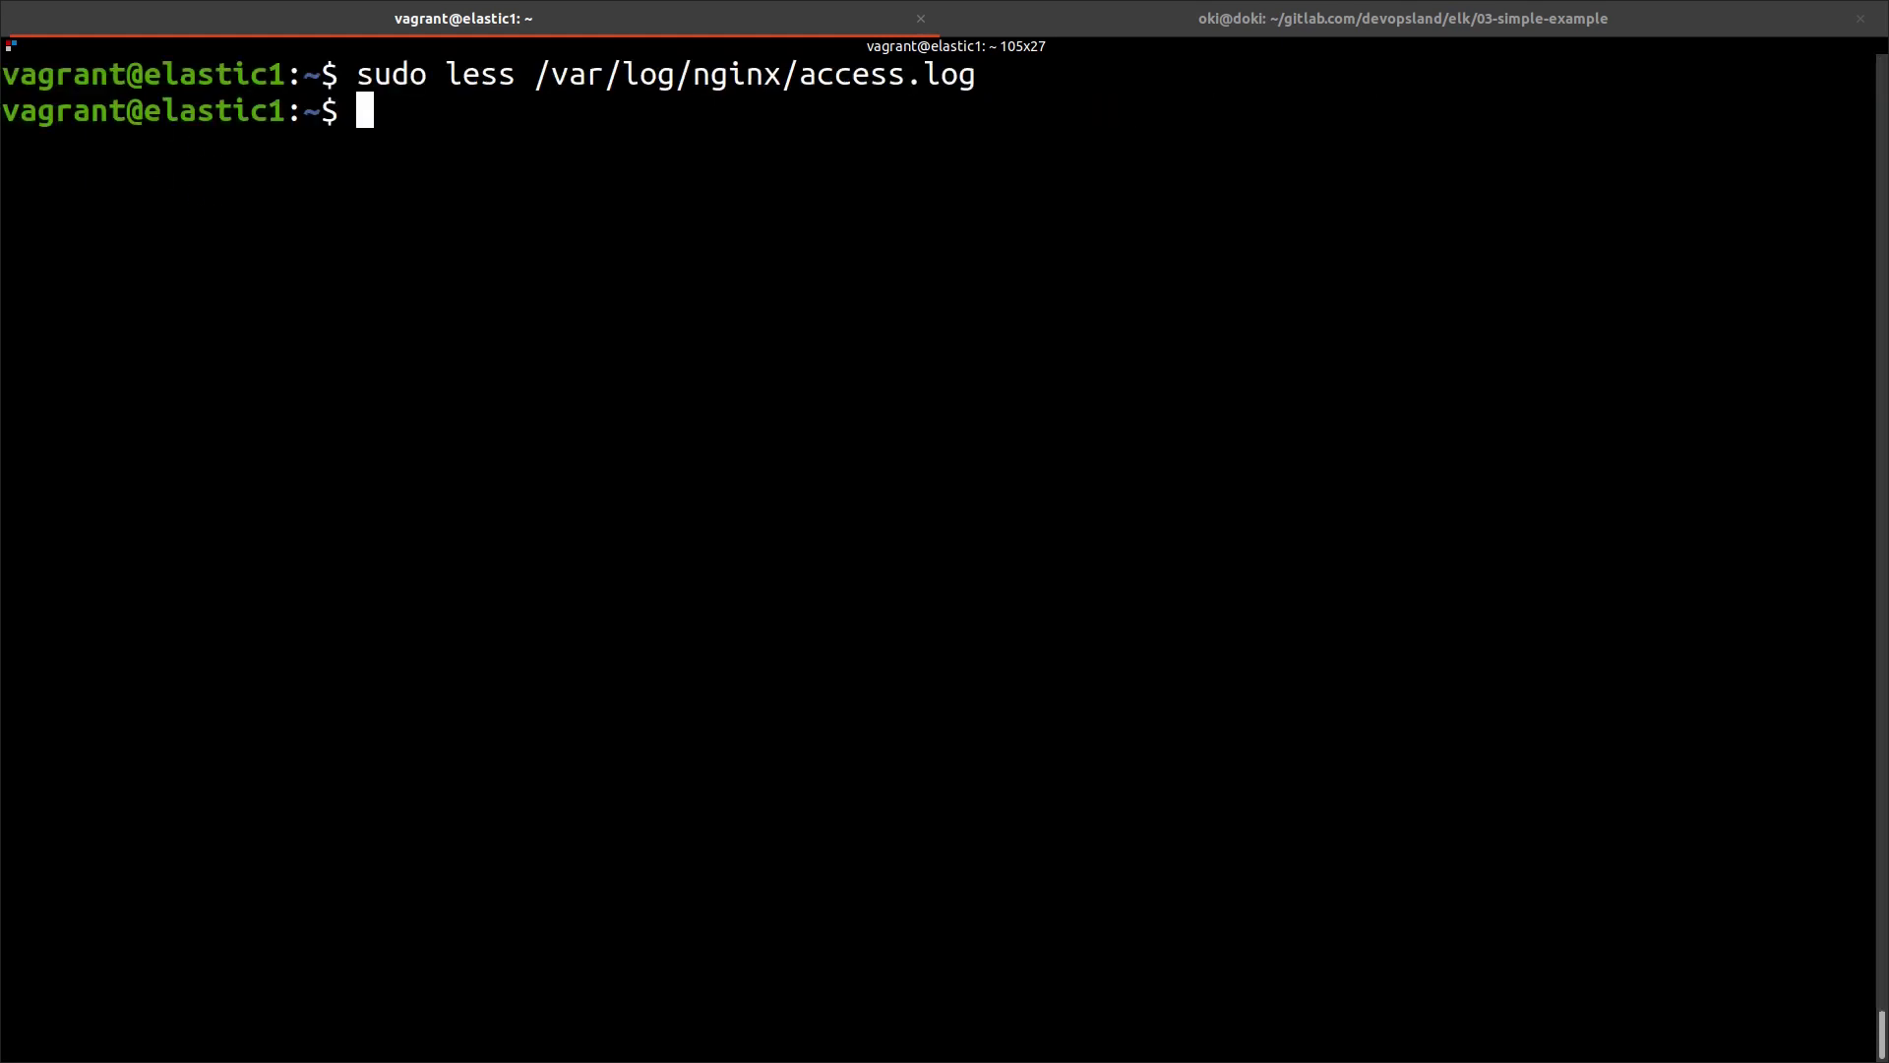
- Switch back to Kibana in Firefox and reload the indices list to check for the nginx index
key("alt+Tab")
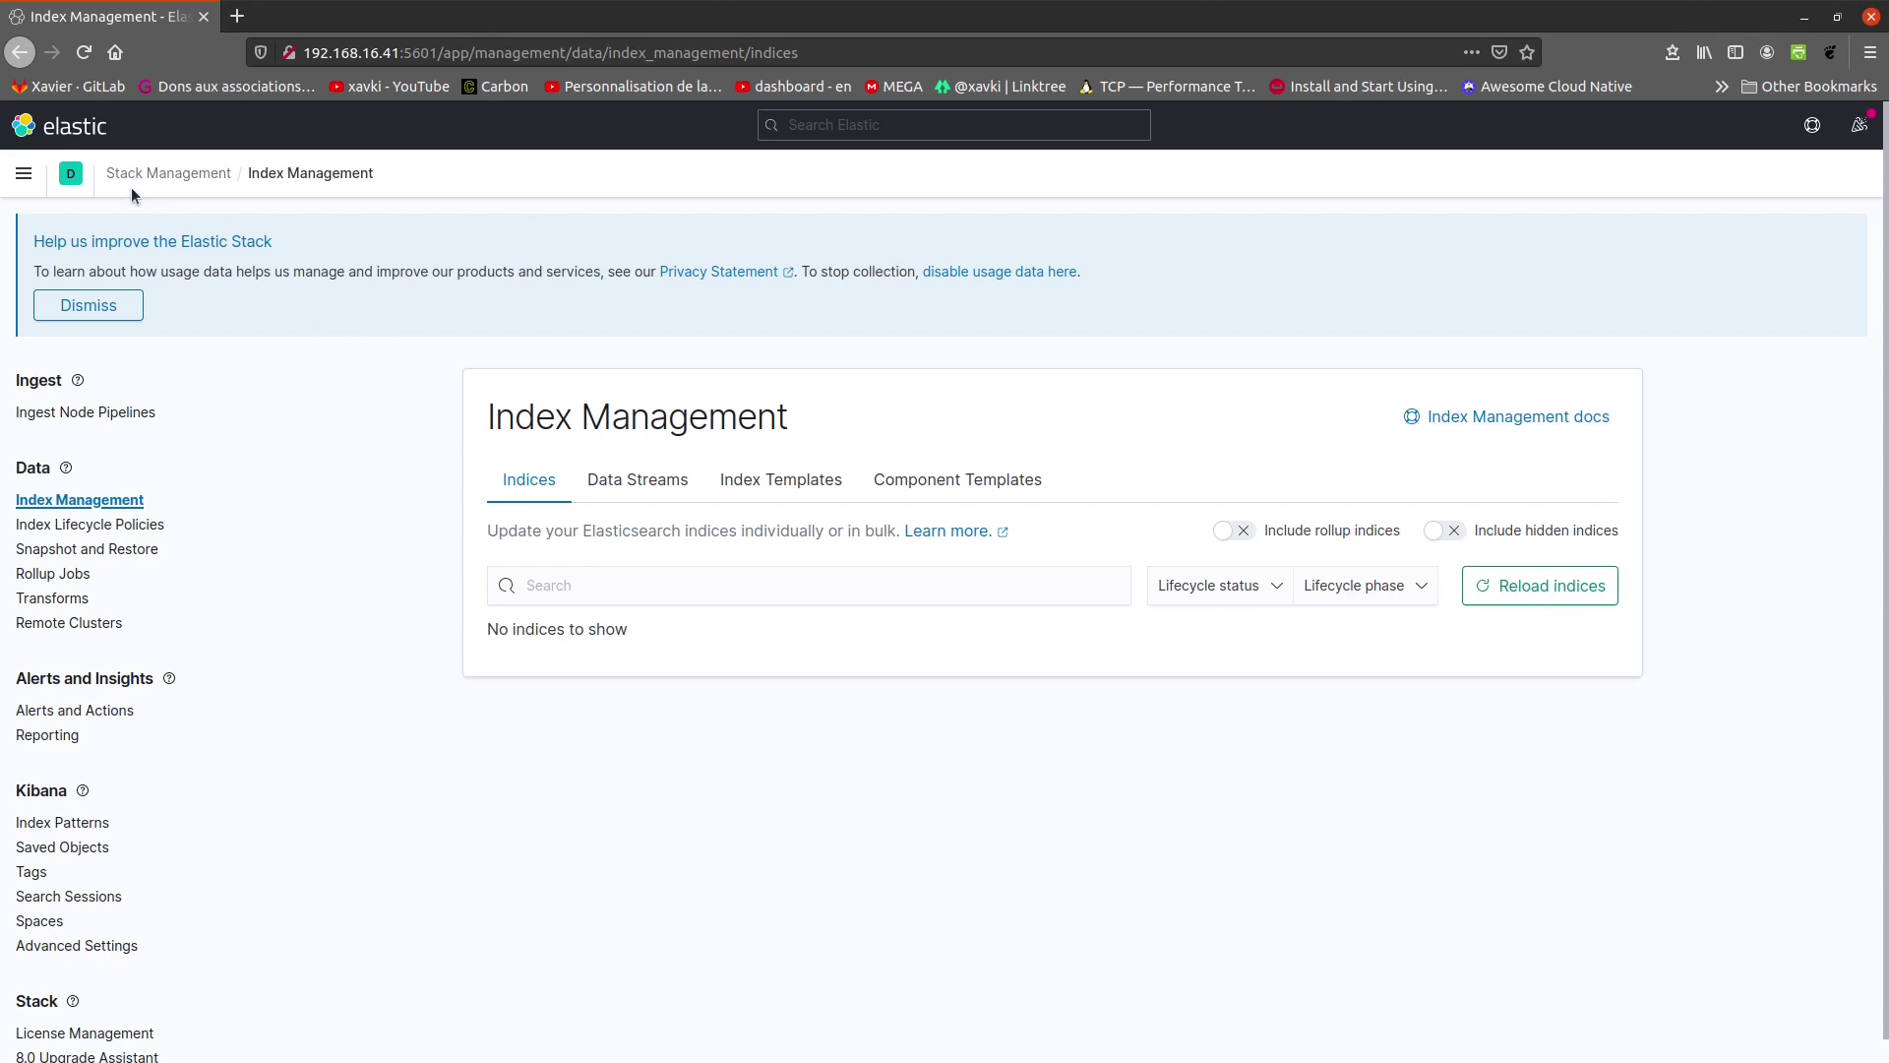
left_click(1577, 586)
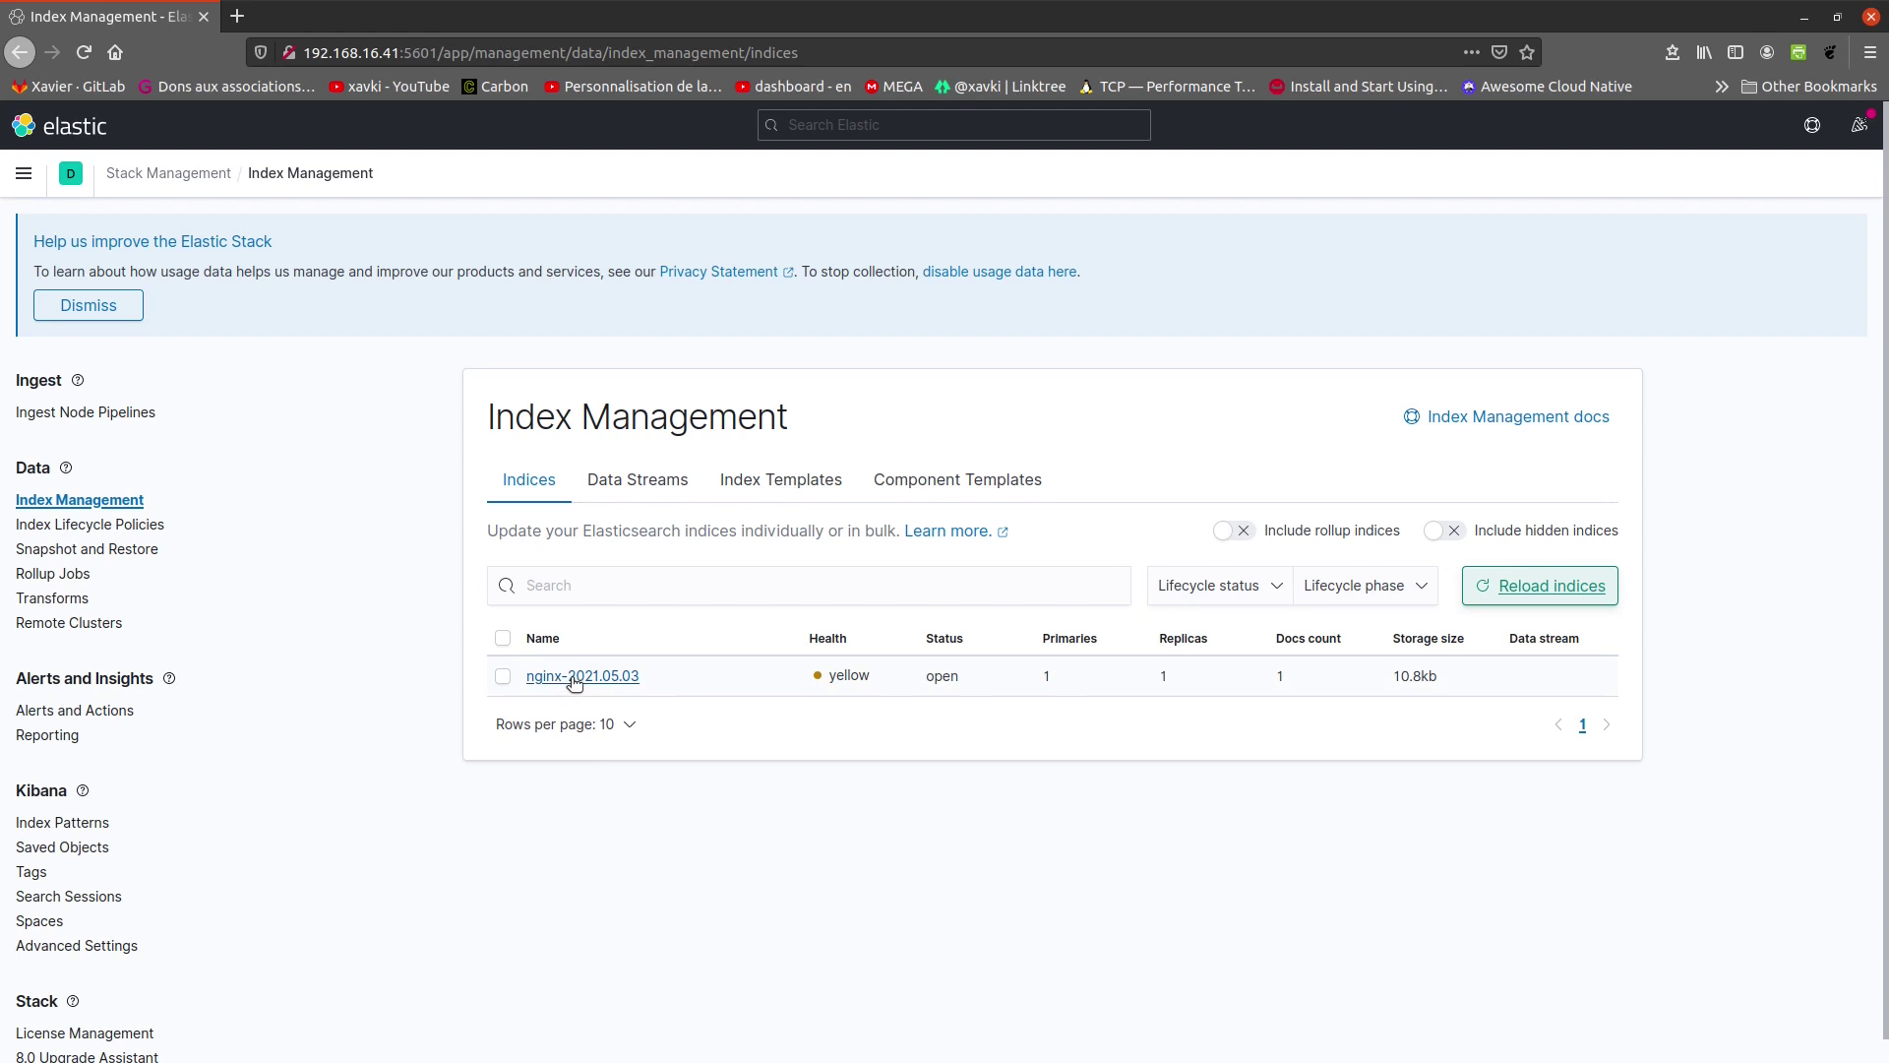
left_click(606, 835)
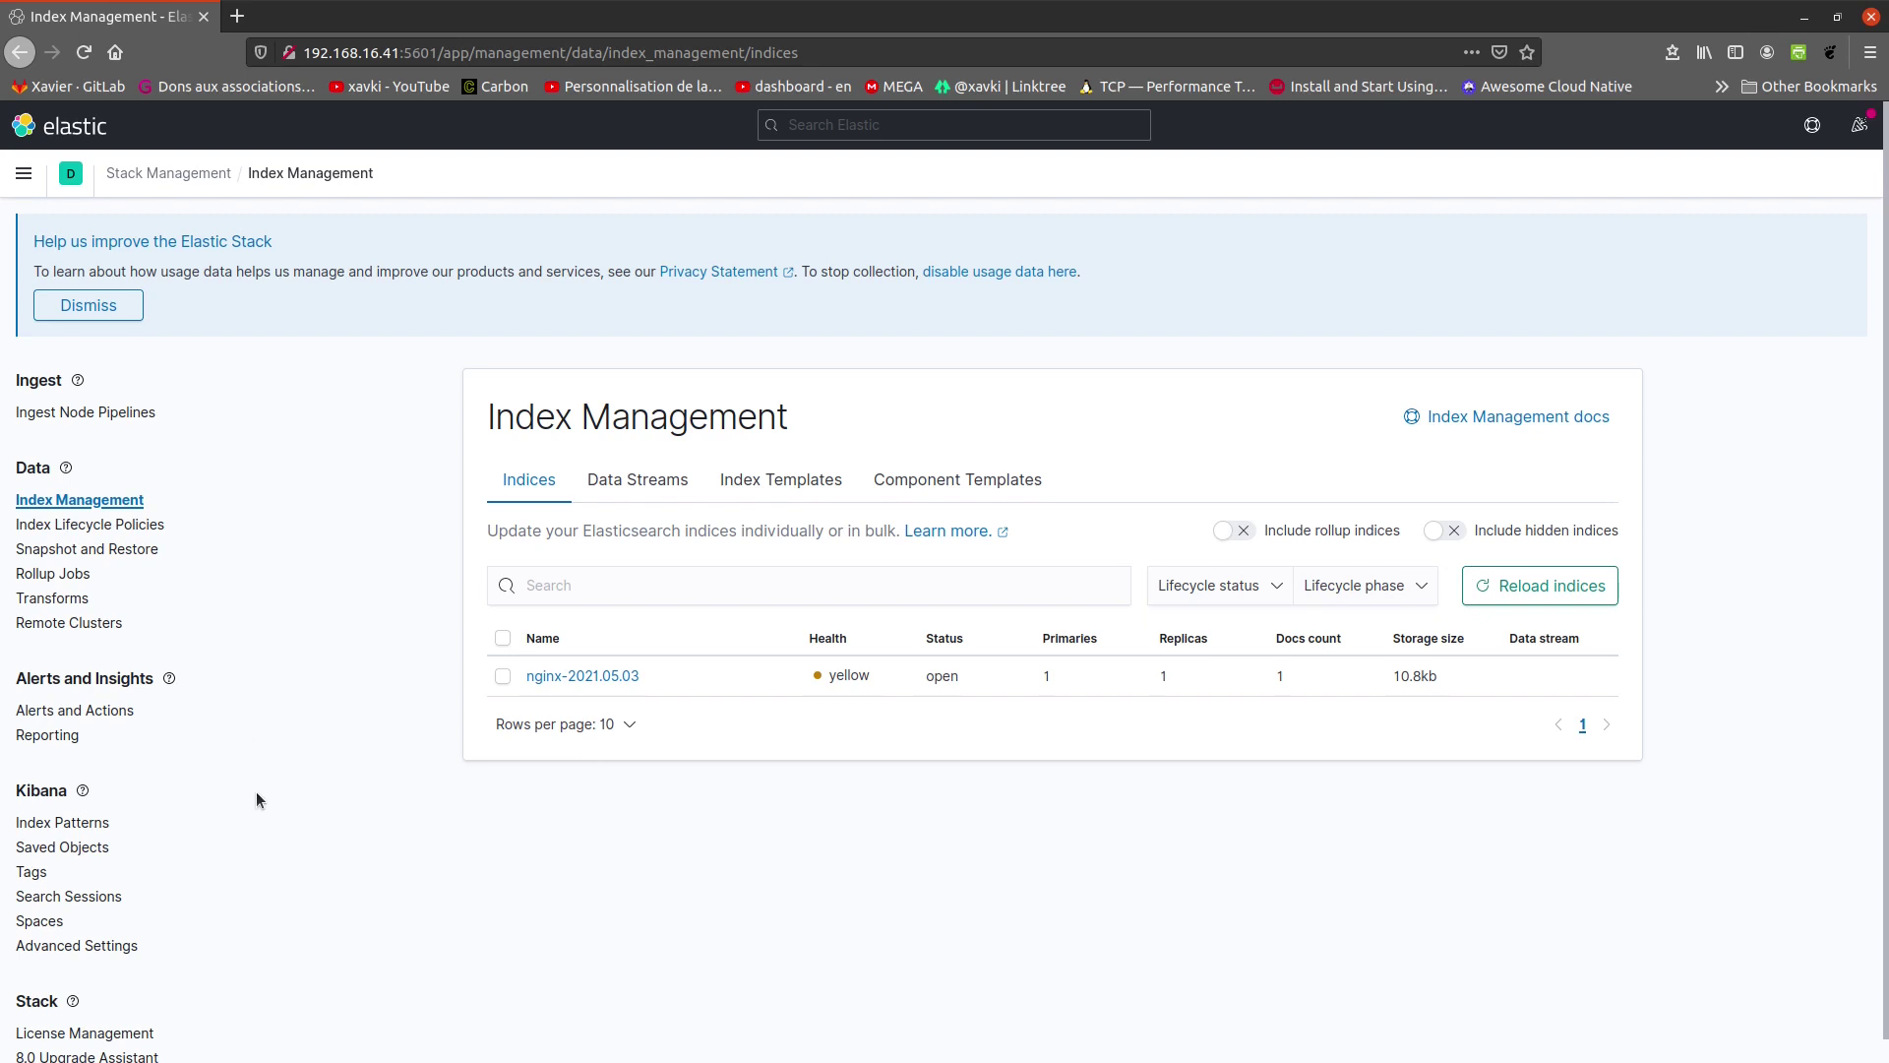
- Open Kibana's Index Patterns management page
scroll(254, 783, "down", 1)
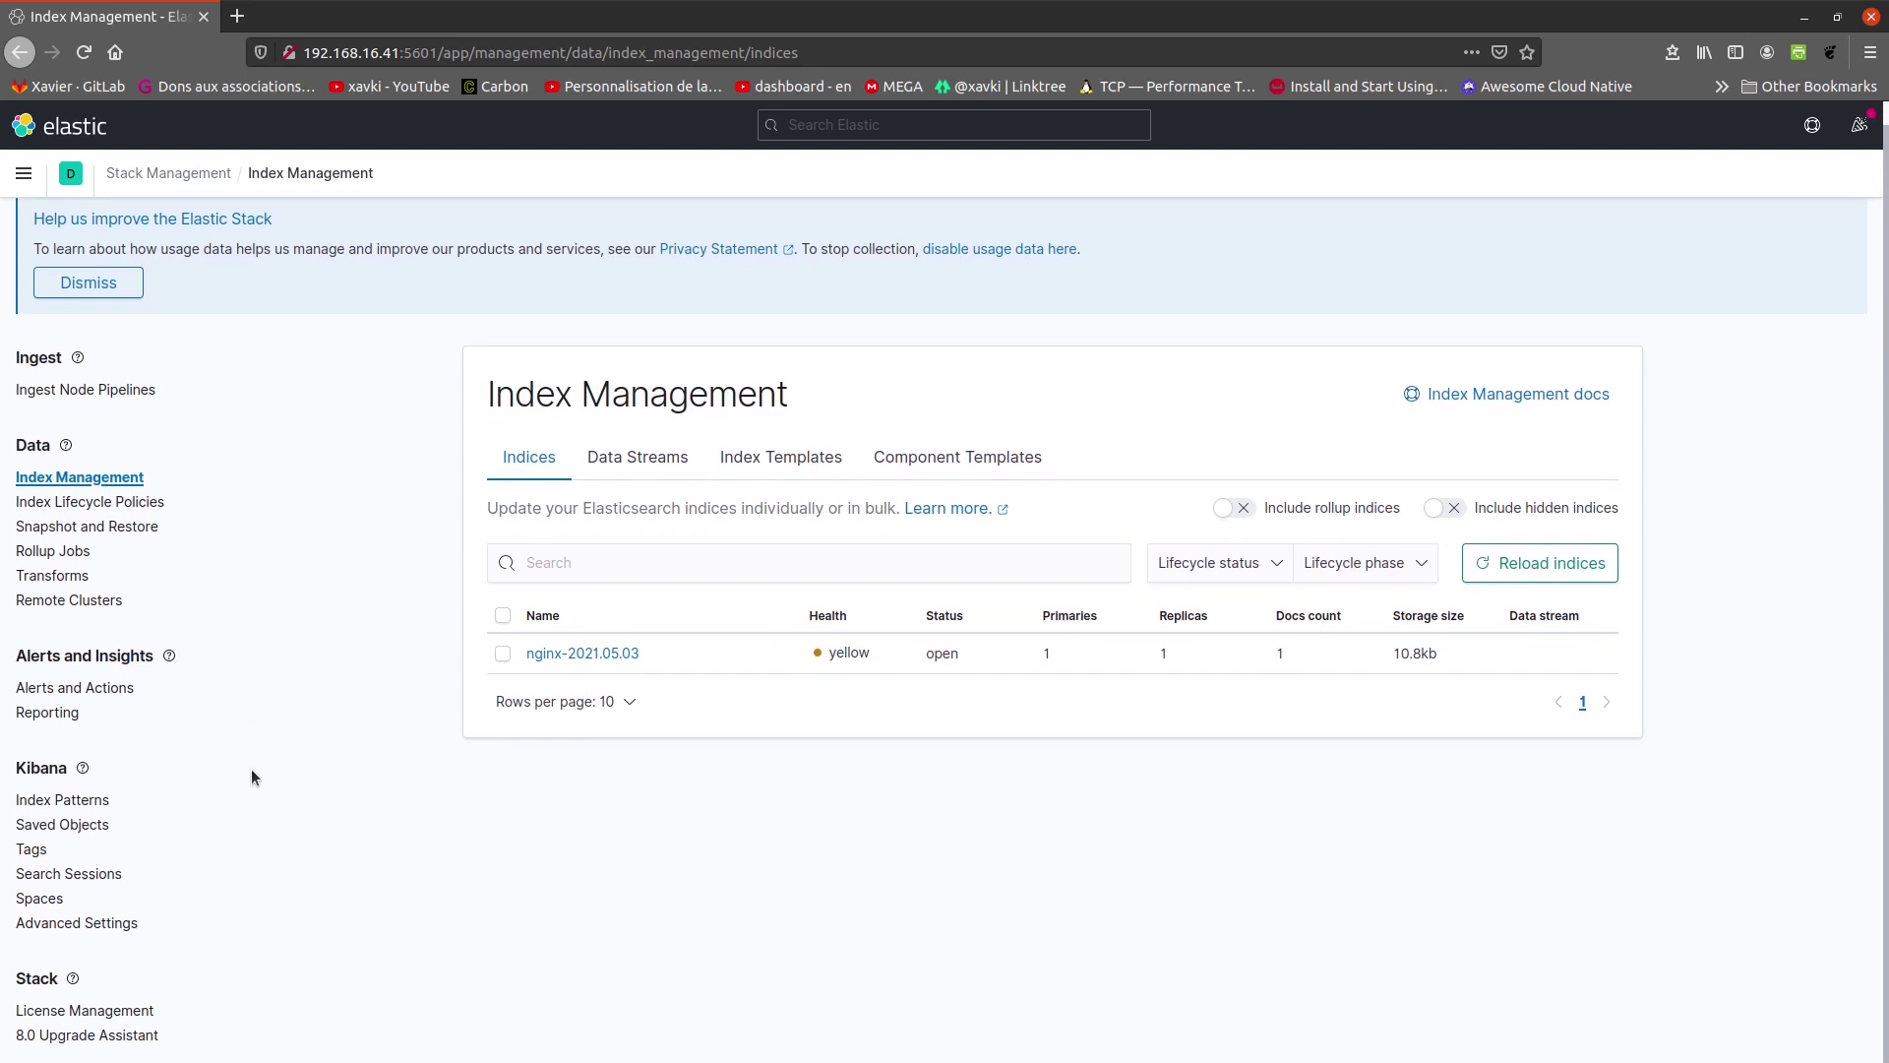
left_click(70, 803)
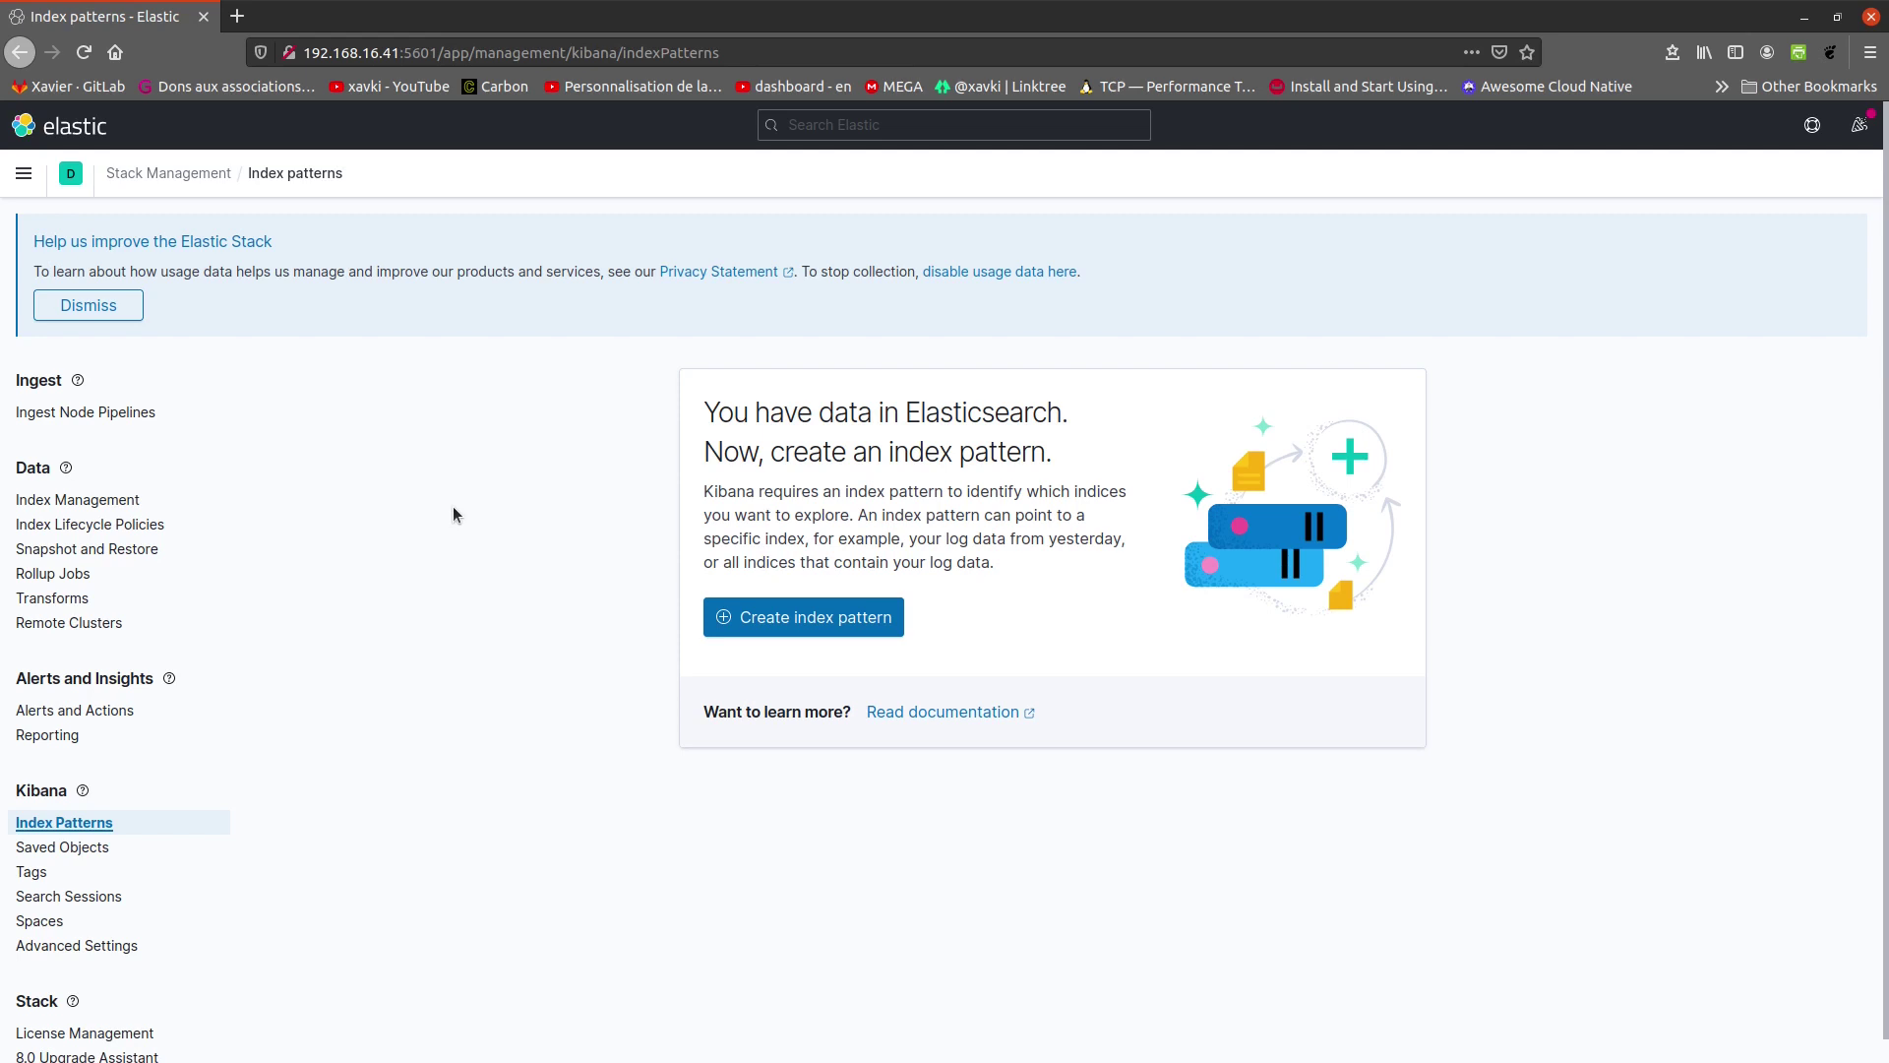
left_click(784, 620)
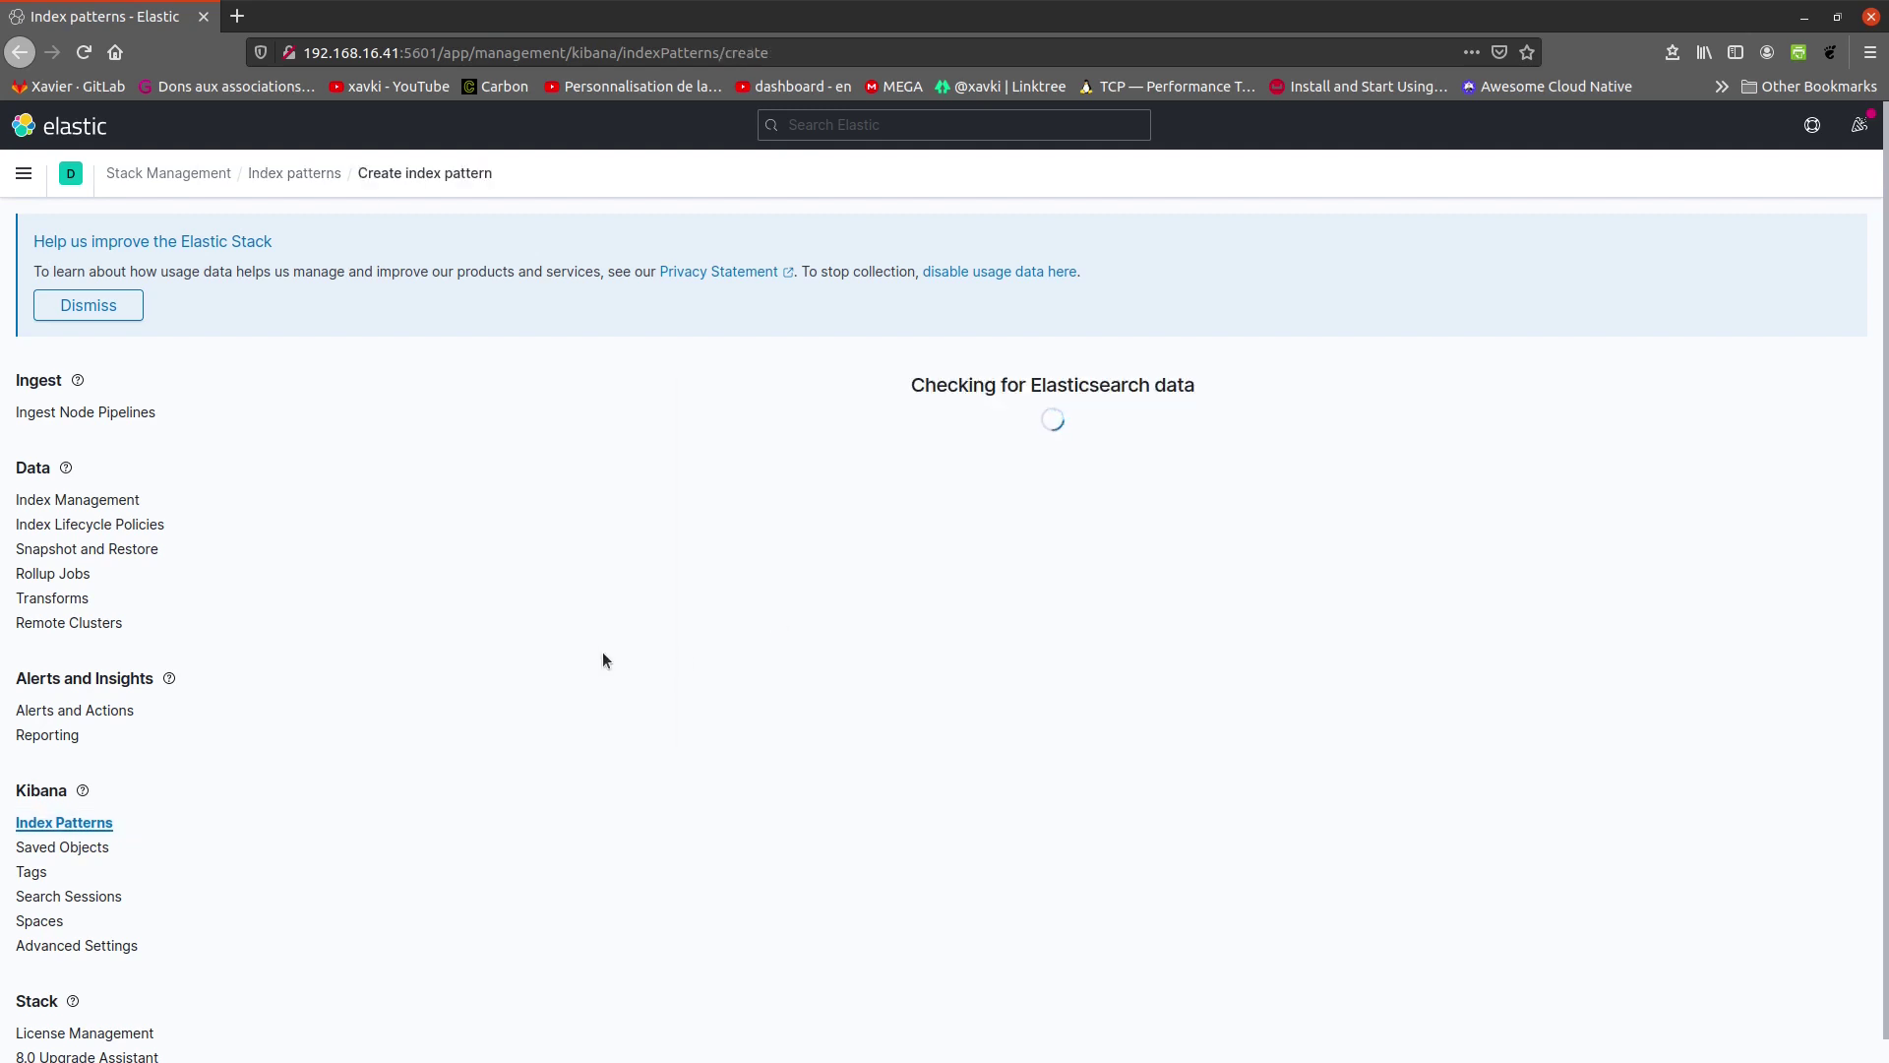
left_click(596, 632)
type("ngin")
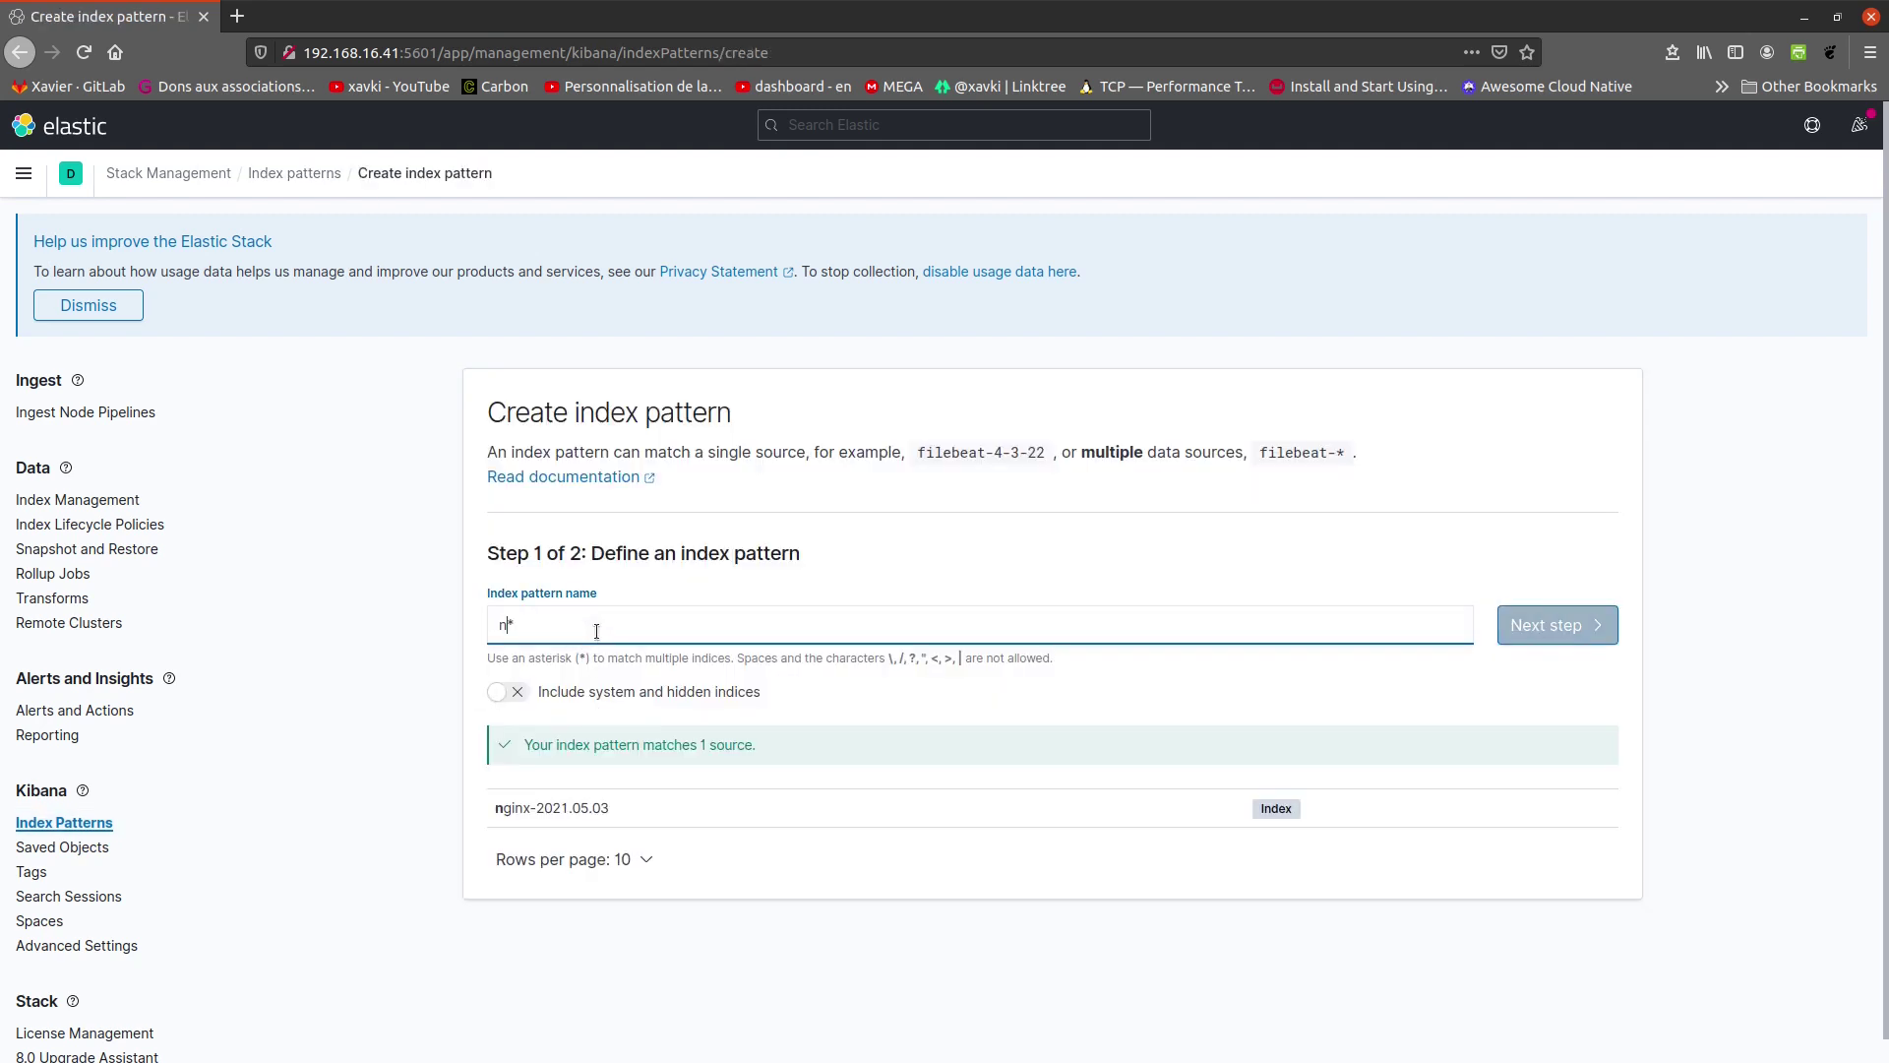
type("x-")
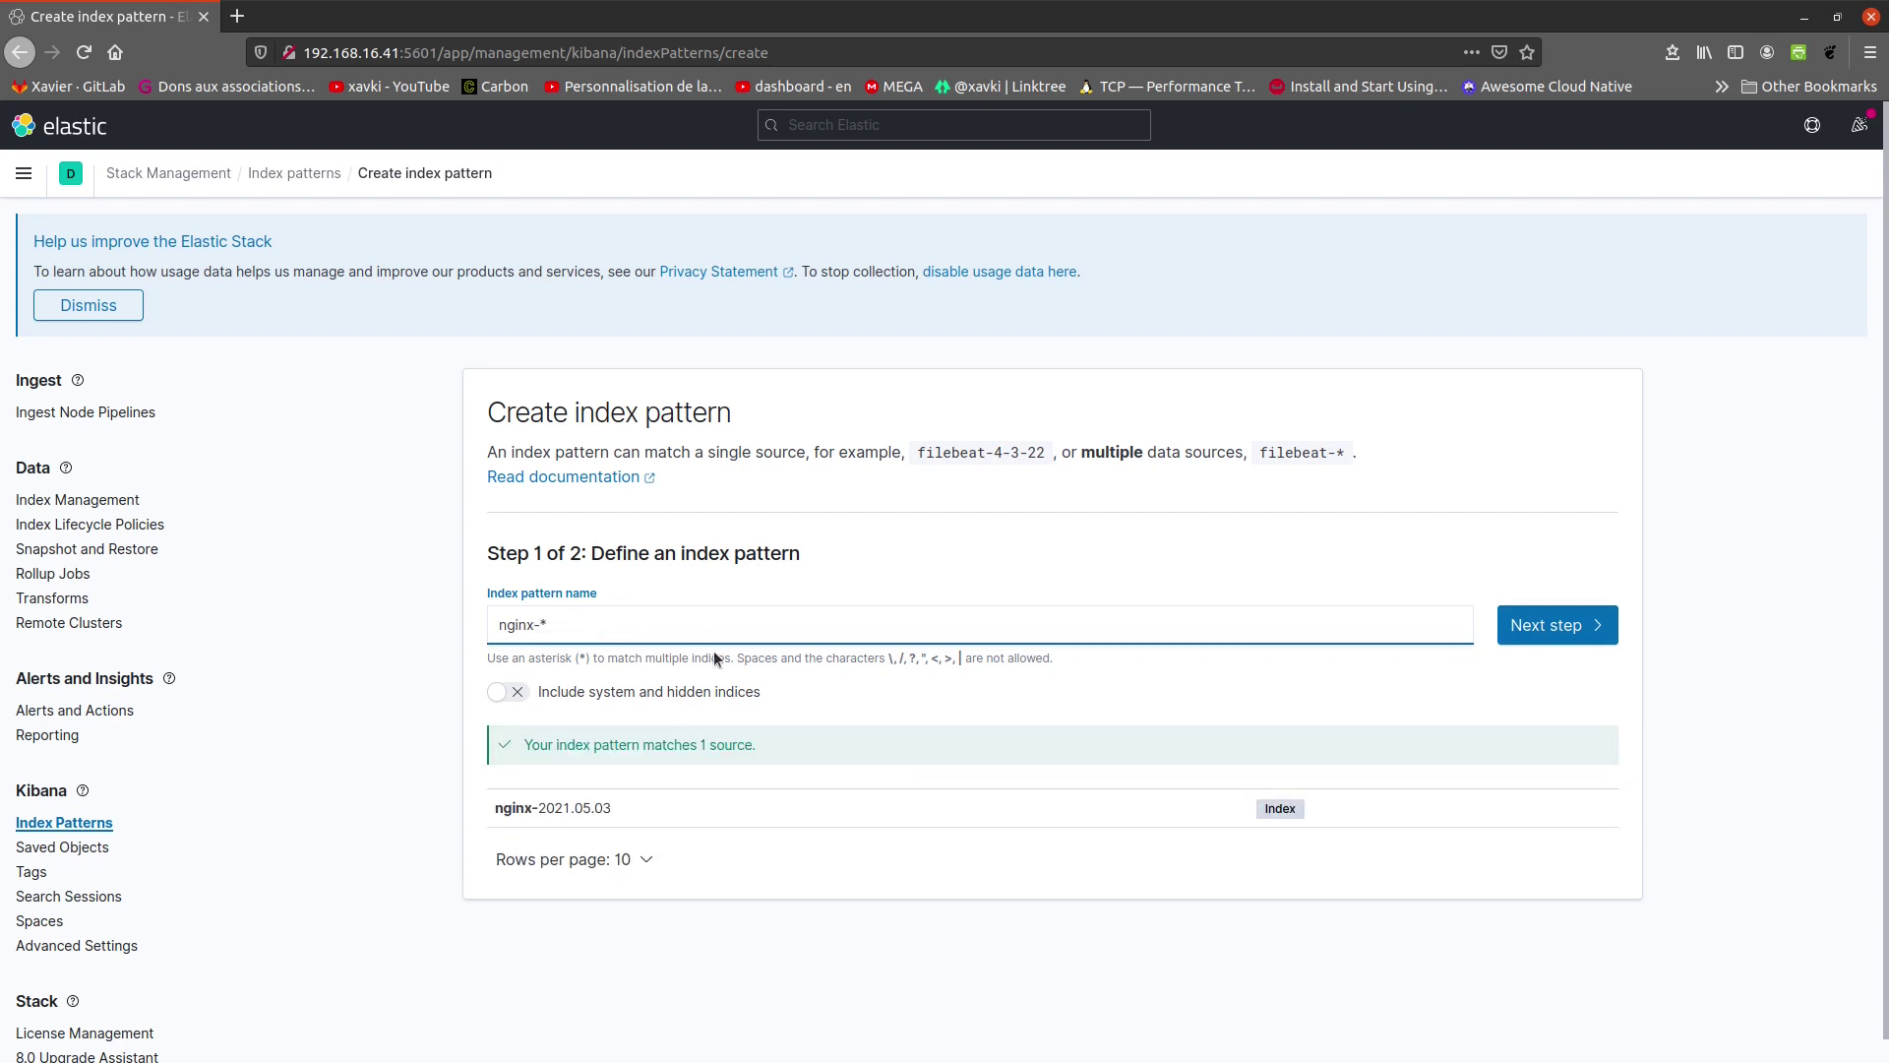
left_click(1573, 627)
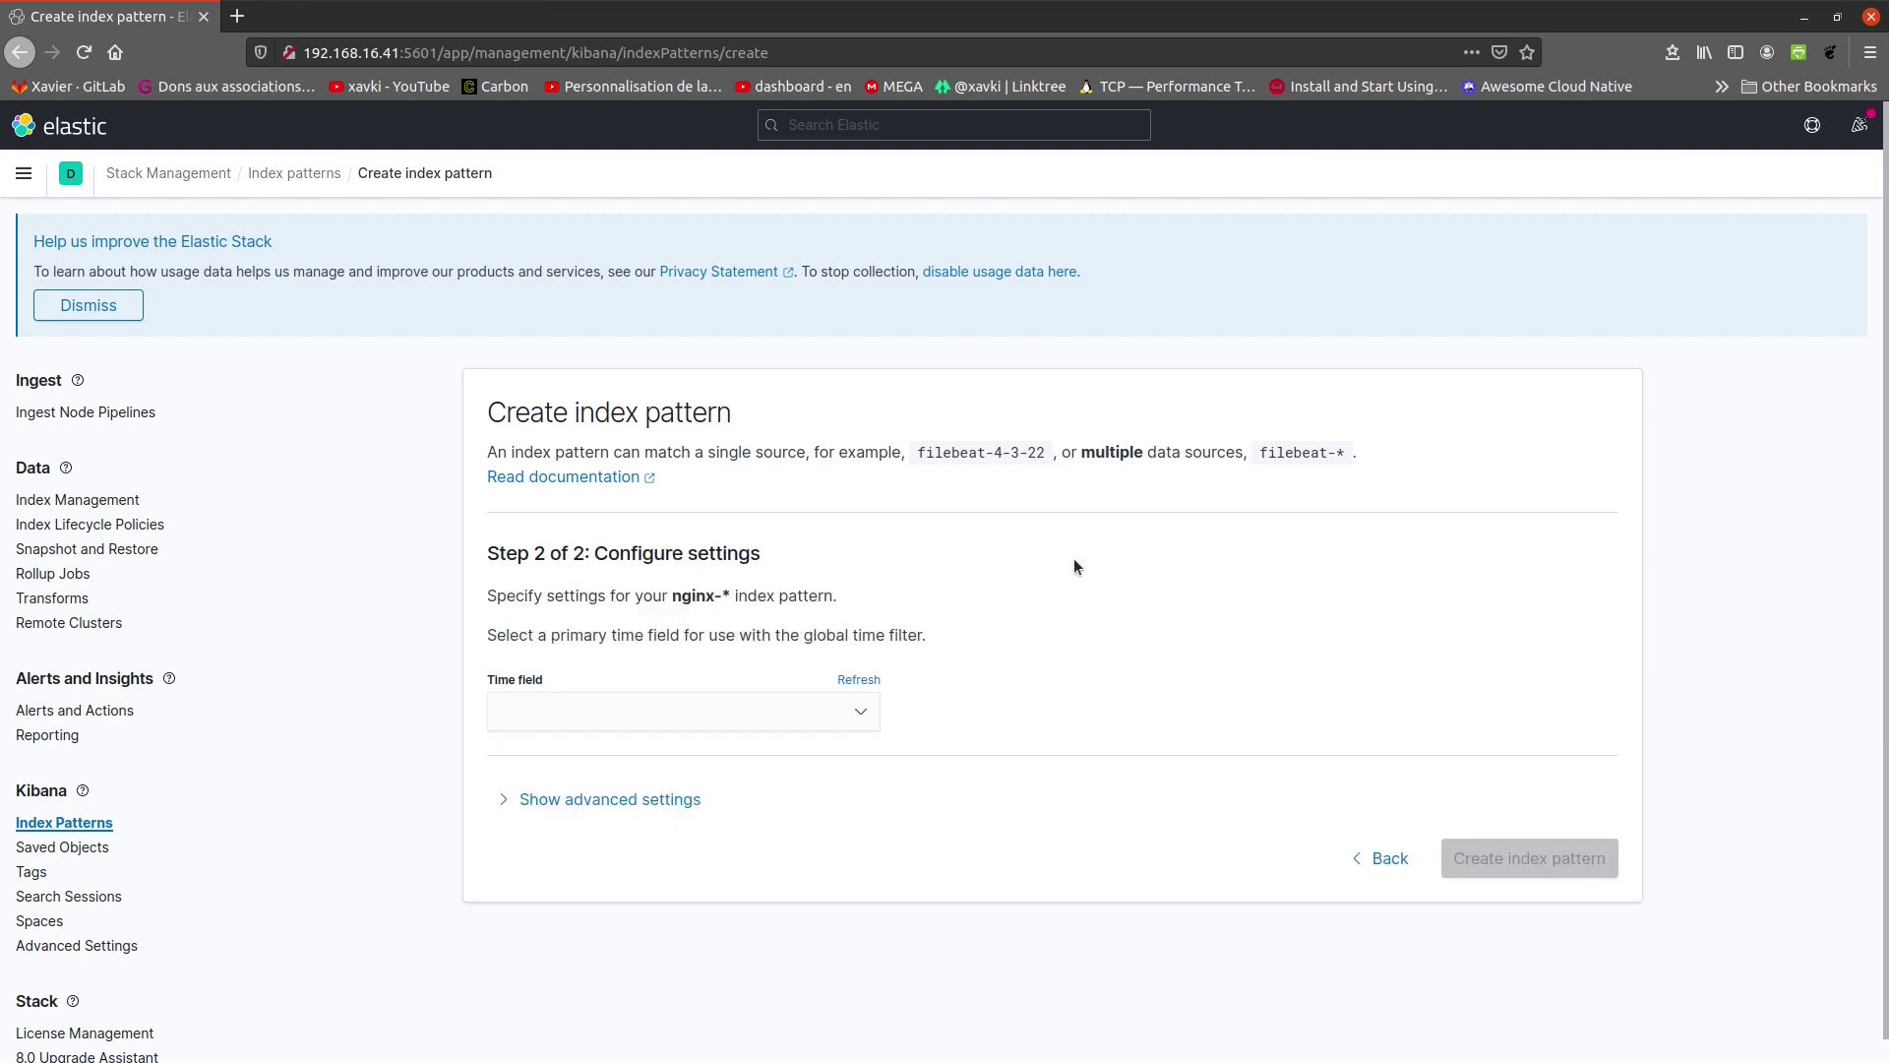
left_click(706, 710)
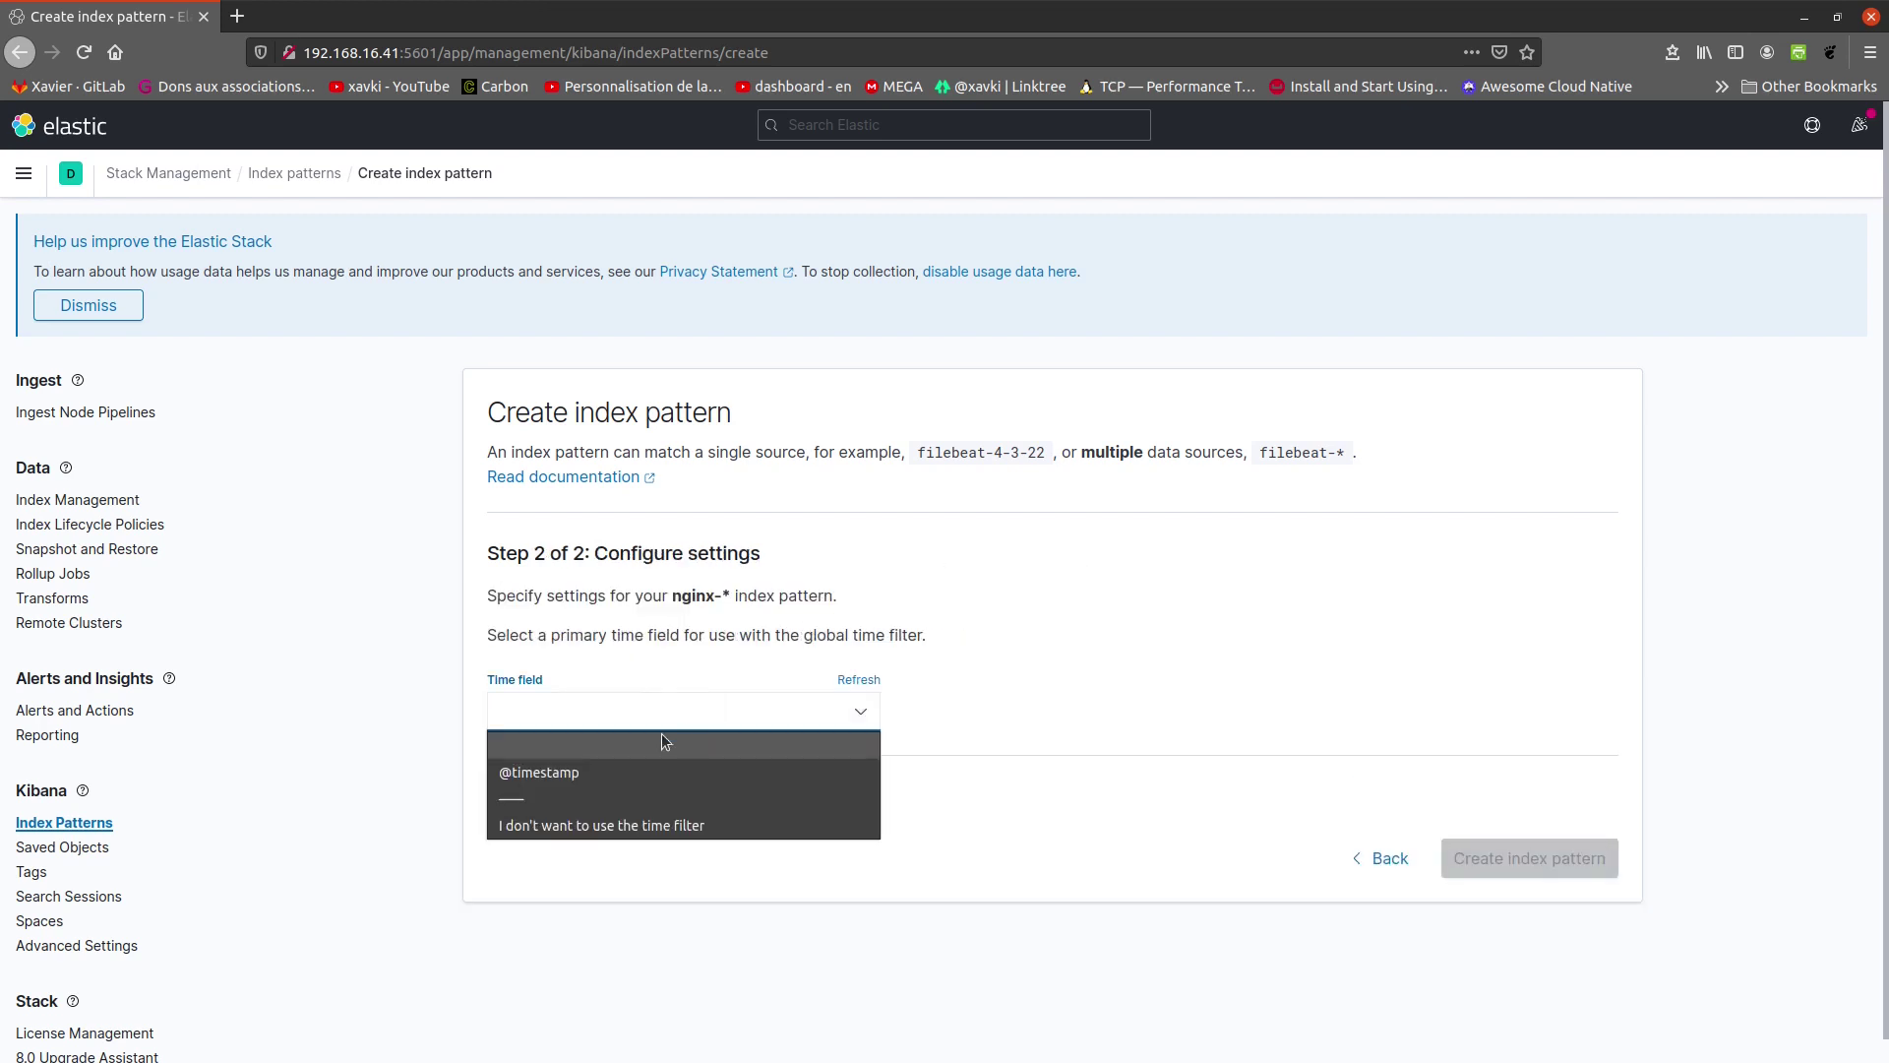
left_click(571, 774)
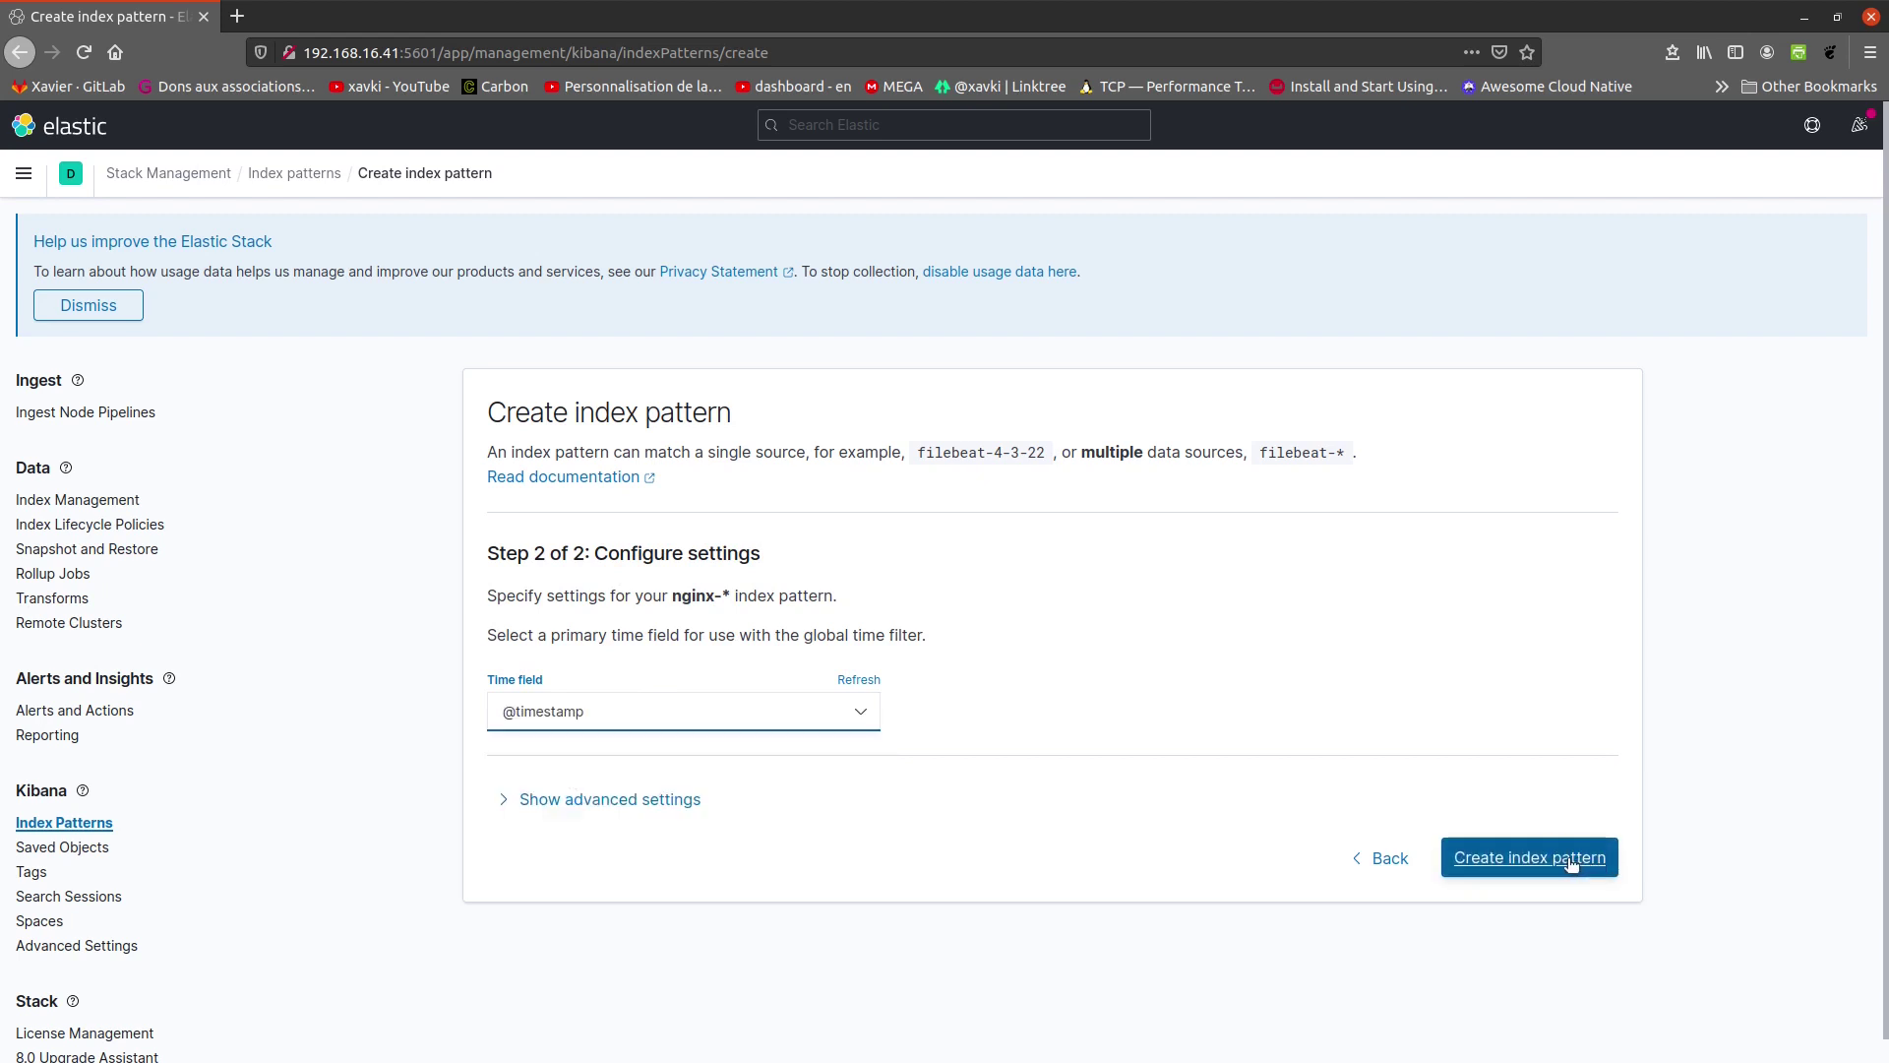
left_click(1572, 860)
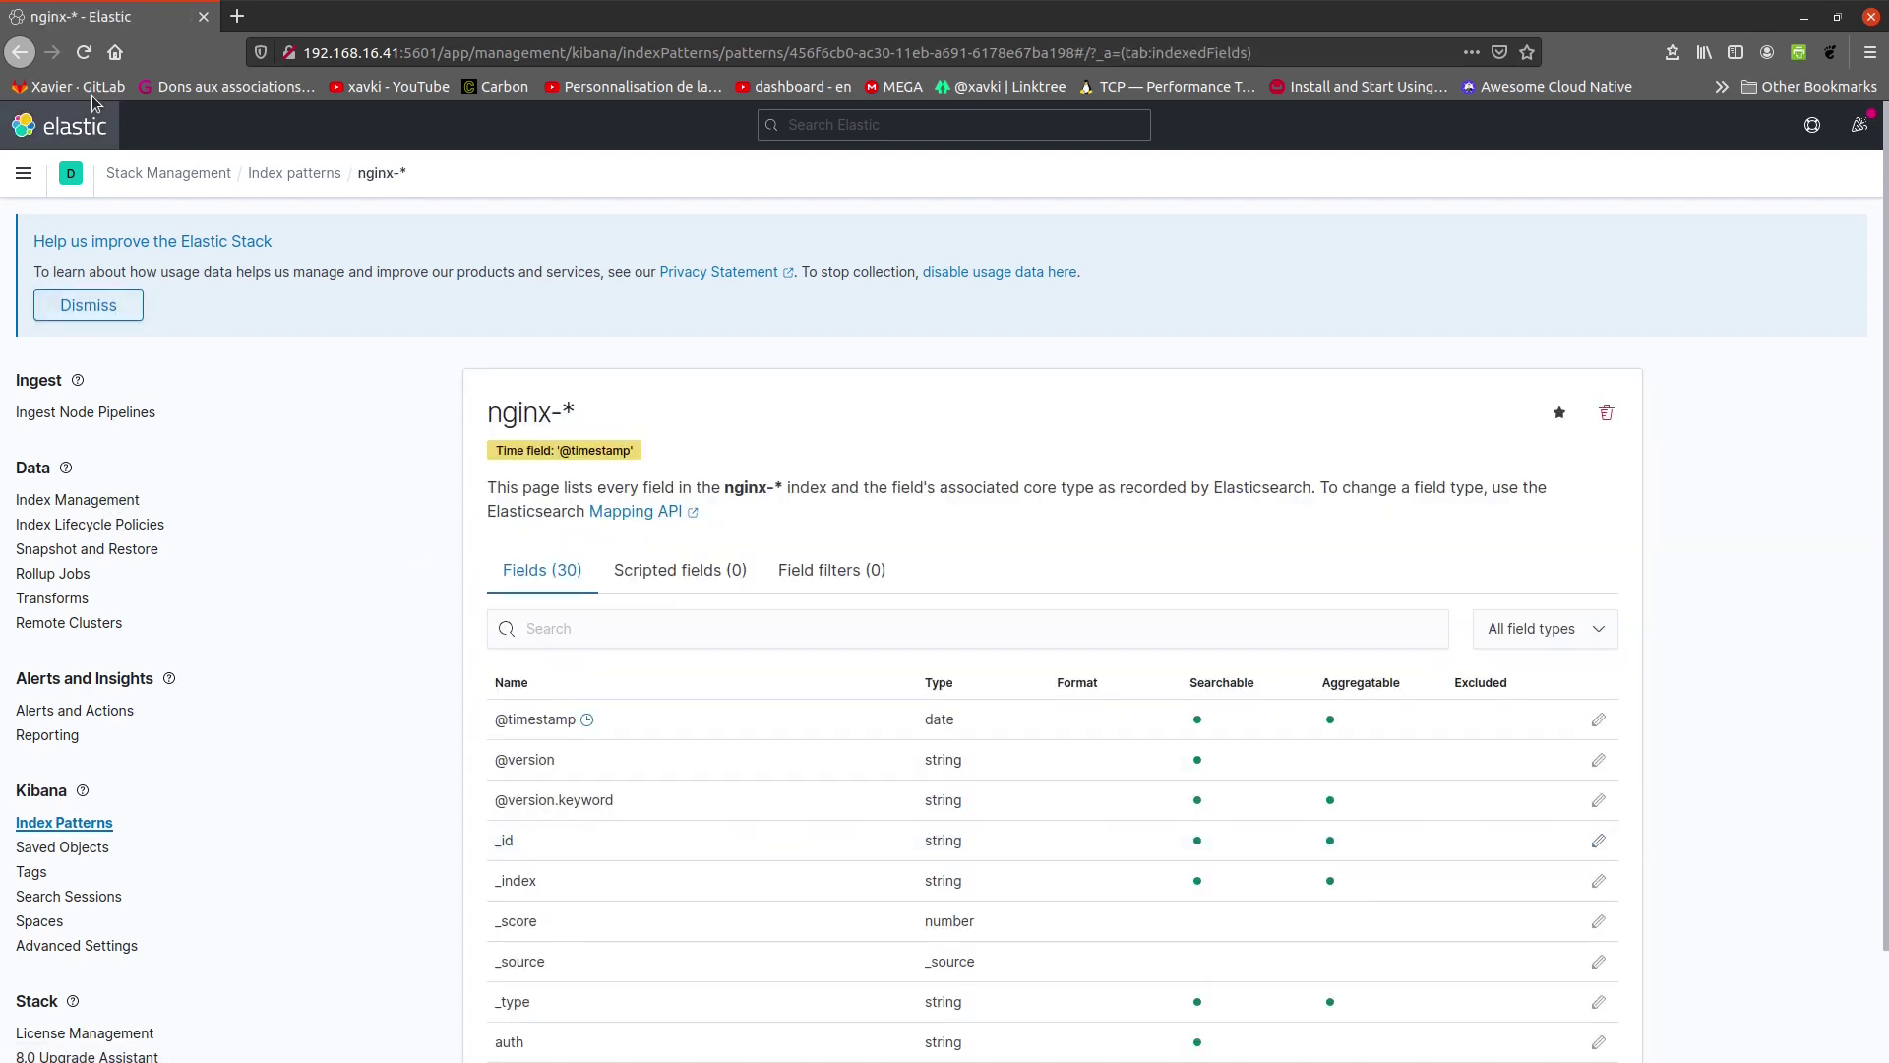
- Open Discover to show the log documents matched by the nginx-* index pattern
left_click(25, 174)
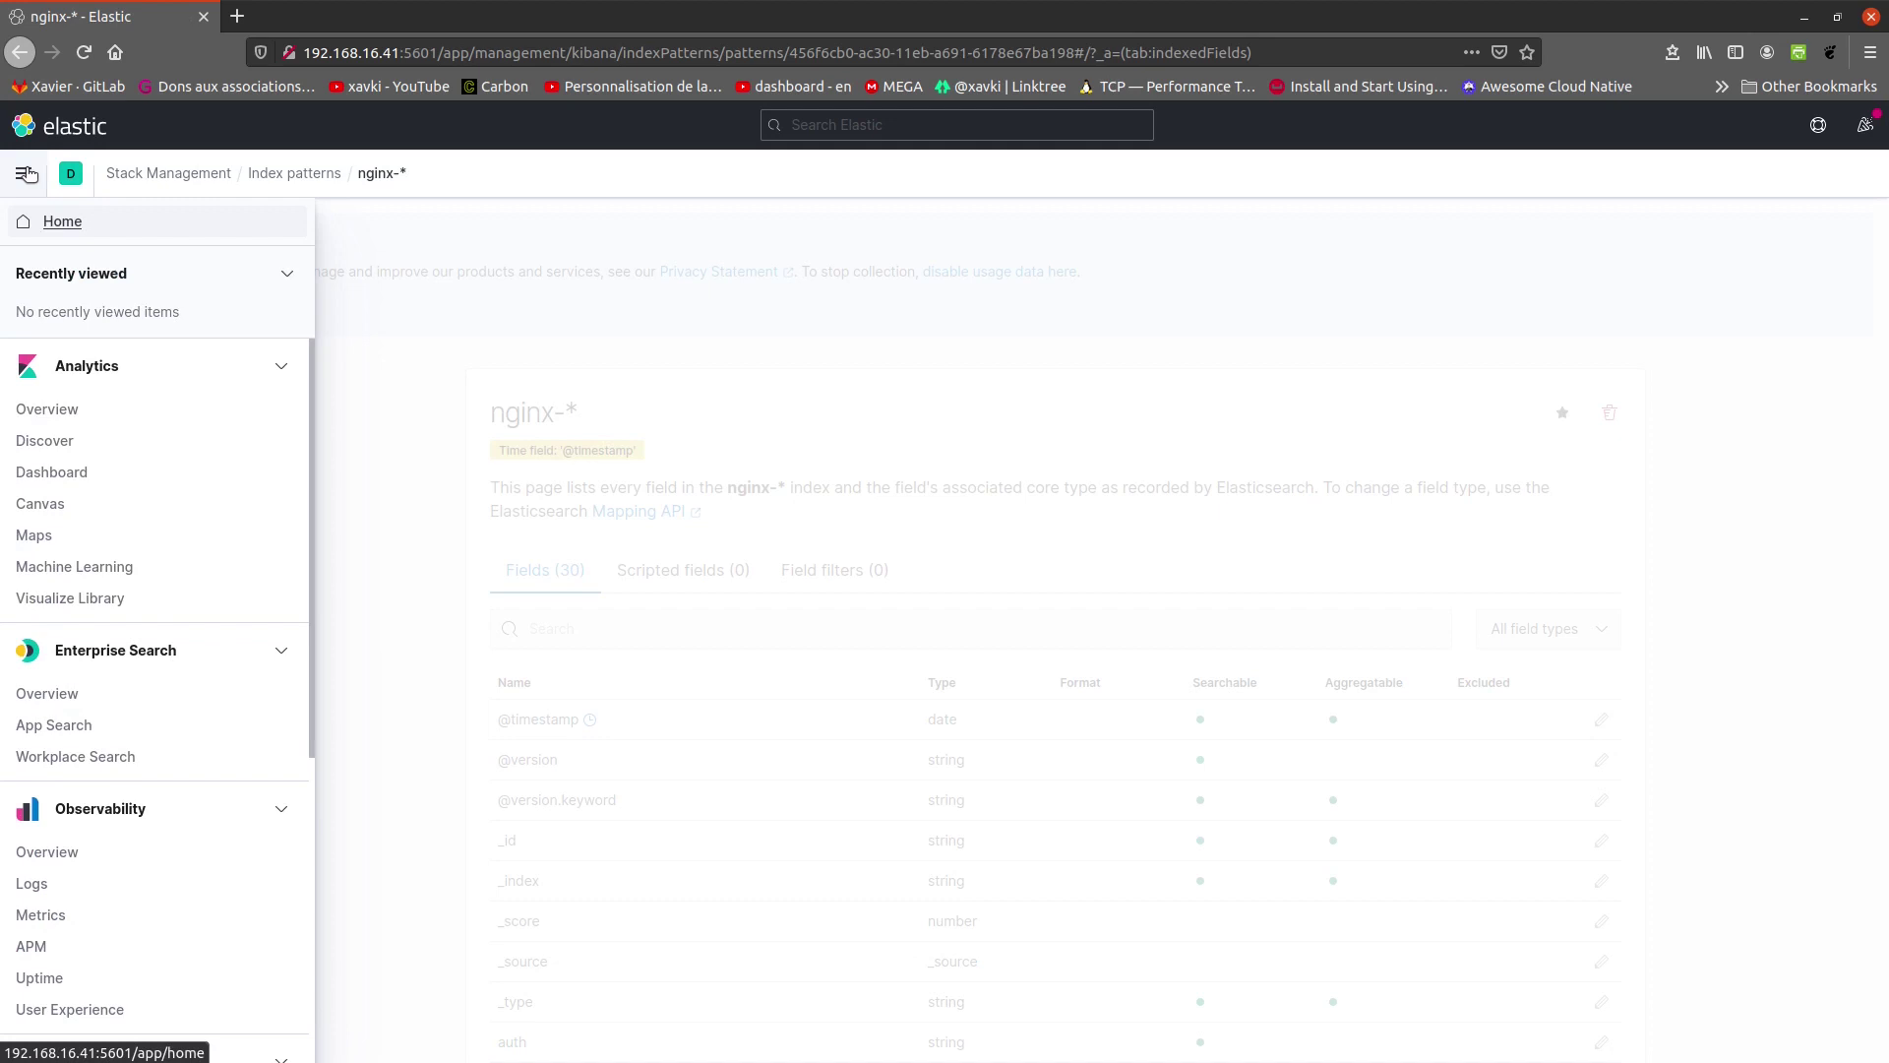
left_click(54, 444)
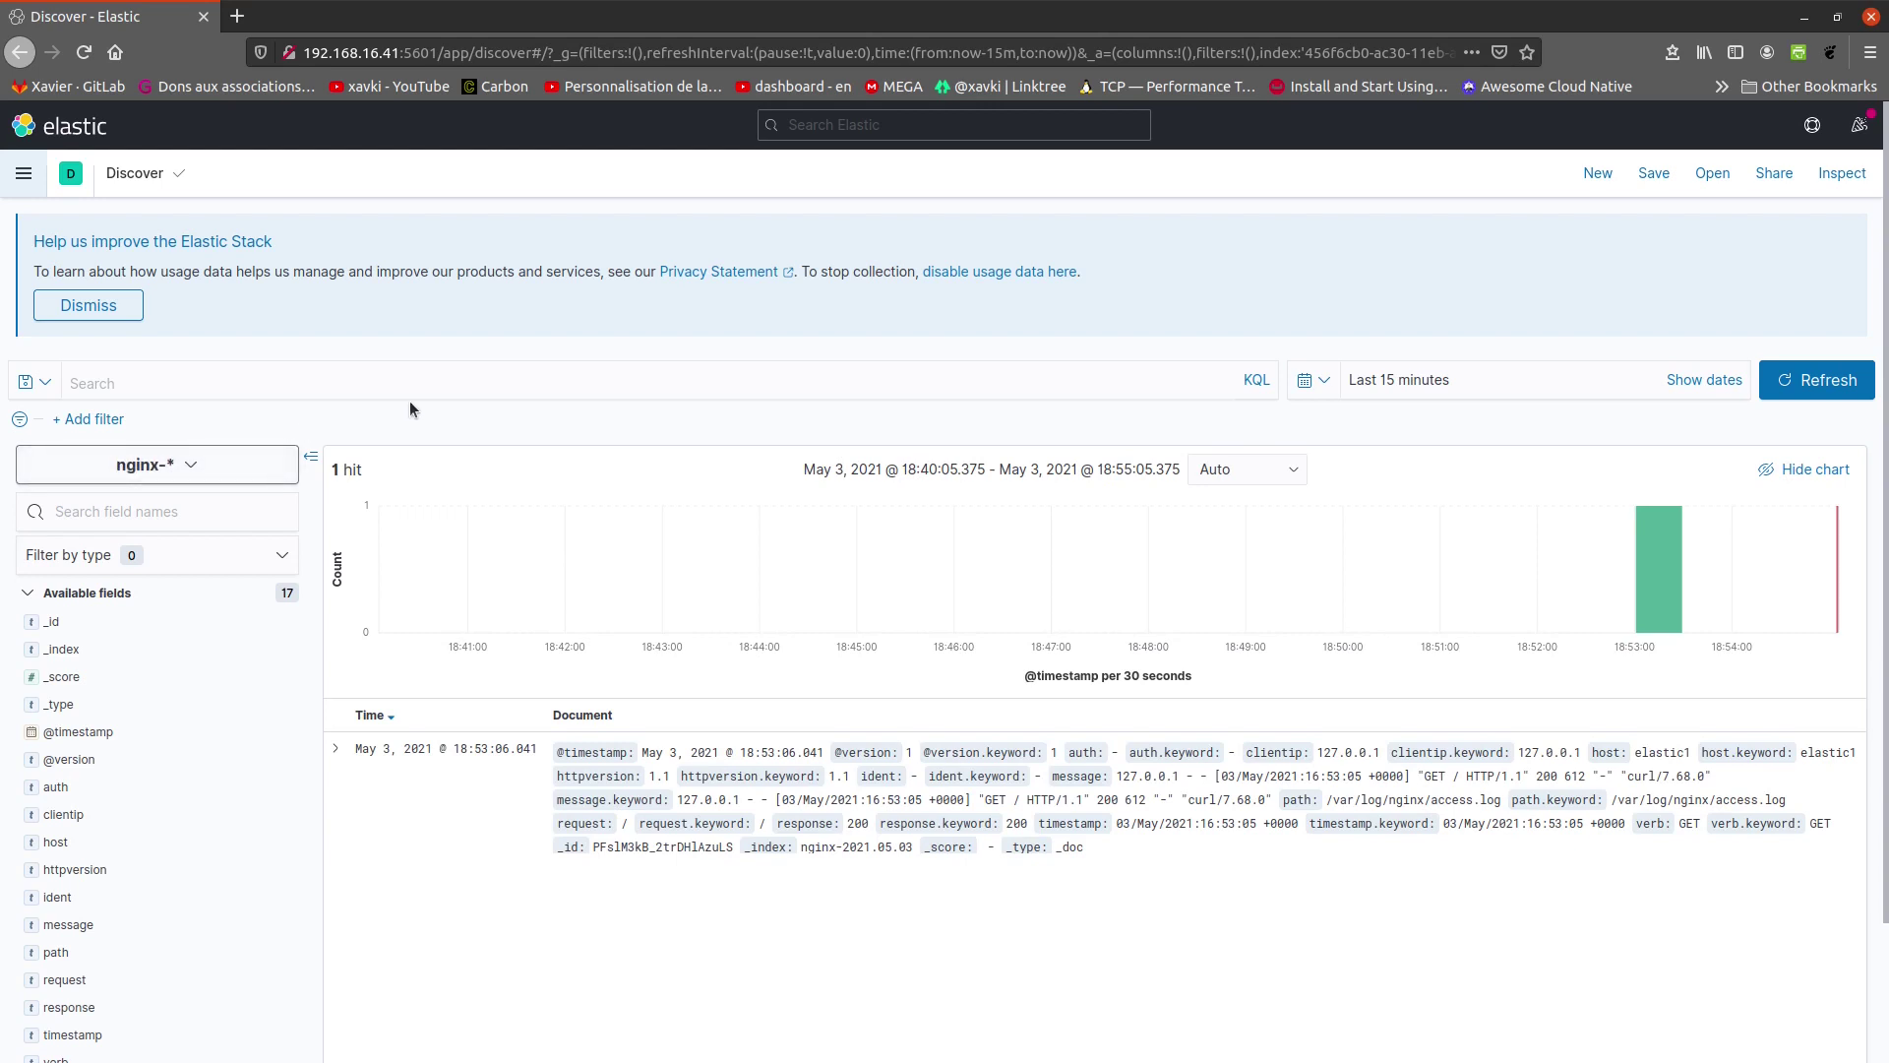
scroll(522, 812, "down", 2)
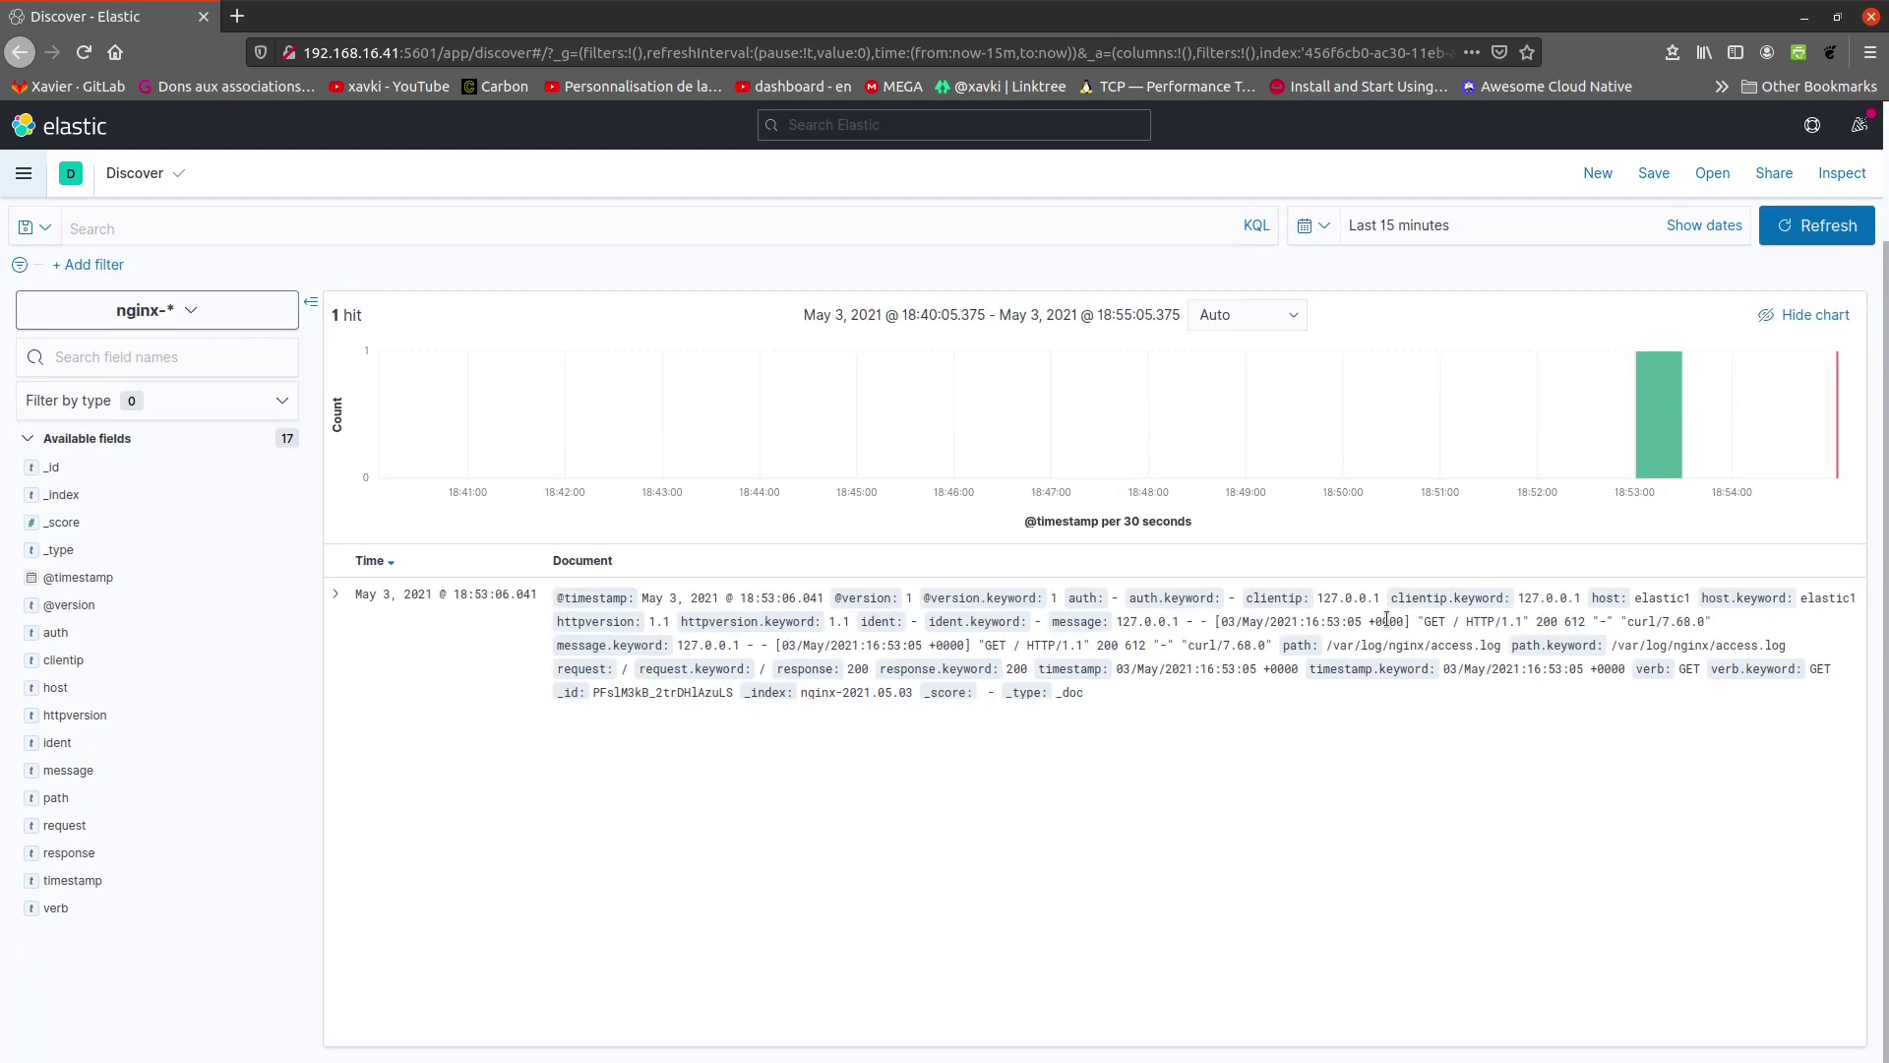
- Expand the log document and examine its index, type, timestamp and client IP fields along with the histogram above
left_click(336, 595)
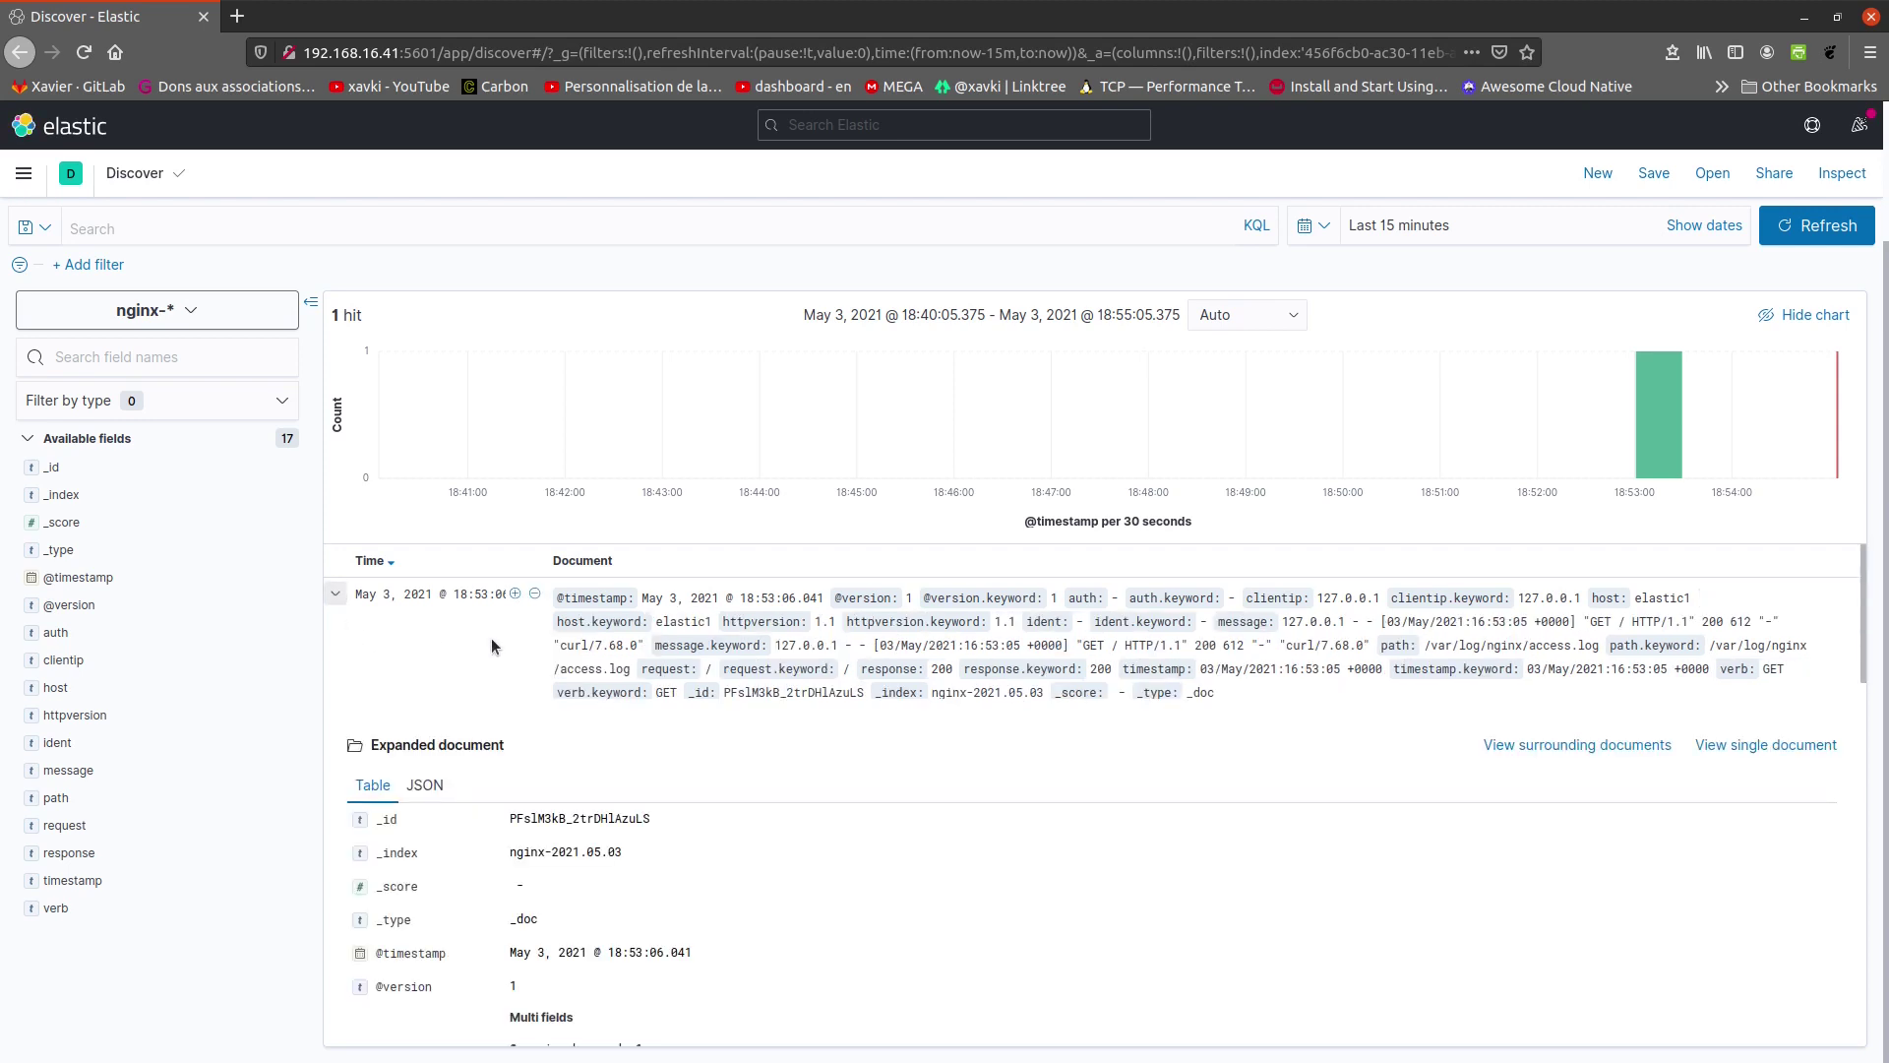
scroll(669, 736, "down", 3)
scroll(640, 728, "up", 2)
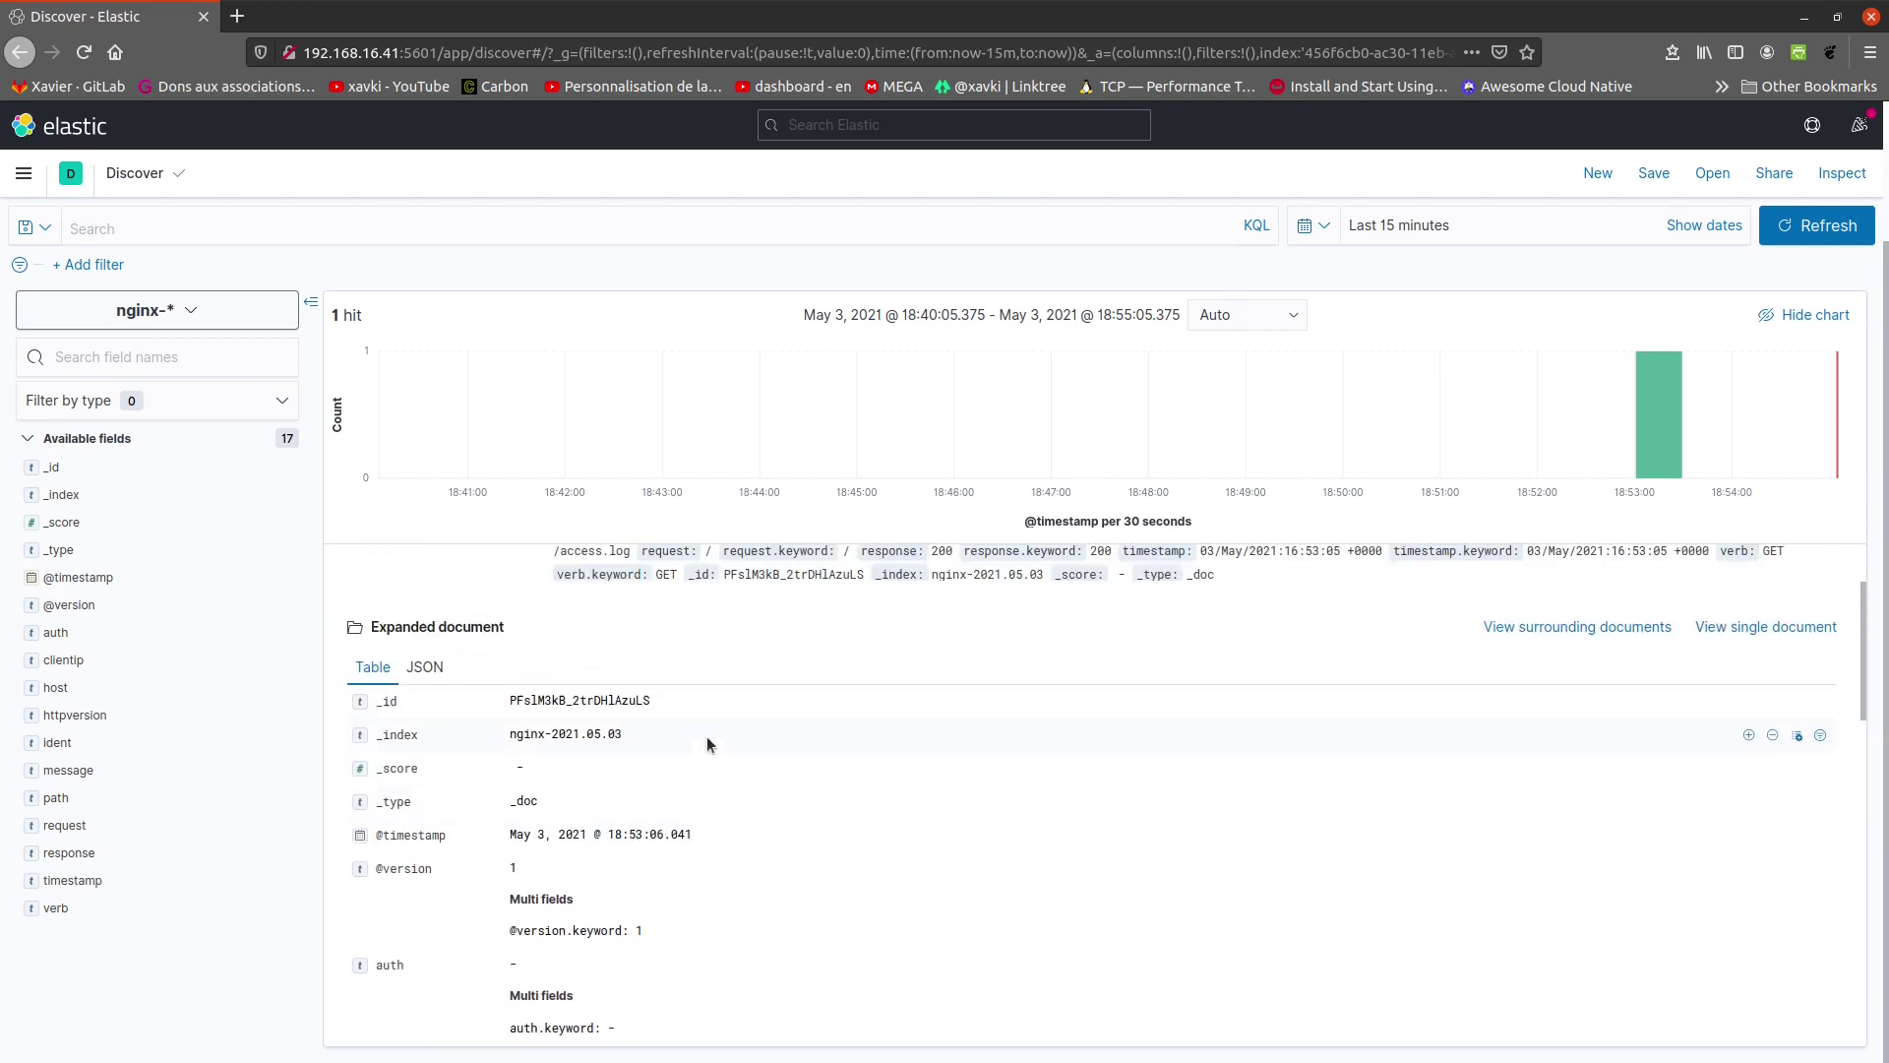
scroll(822, 729, "down", 4)
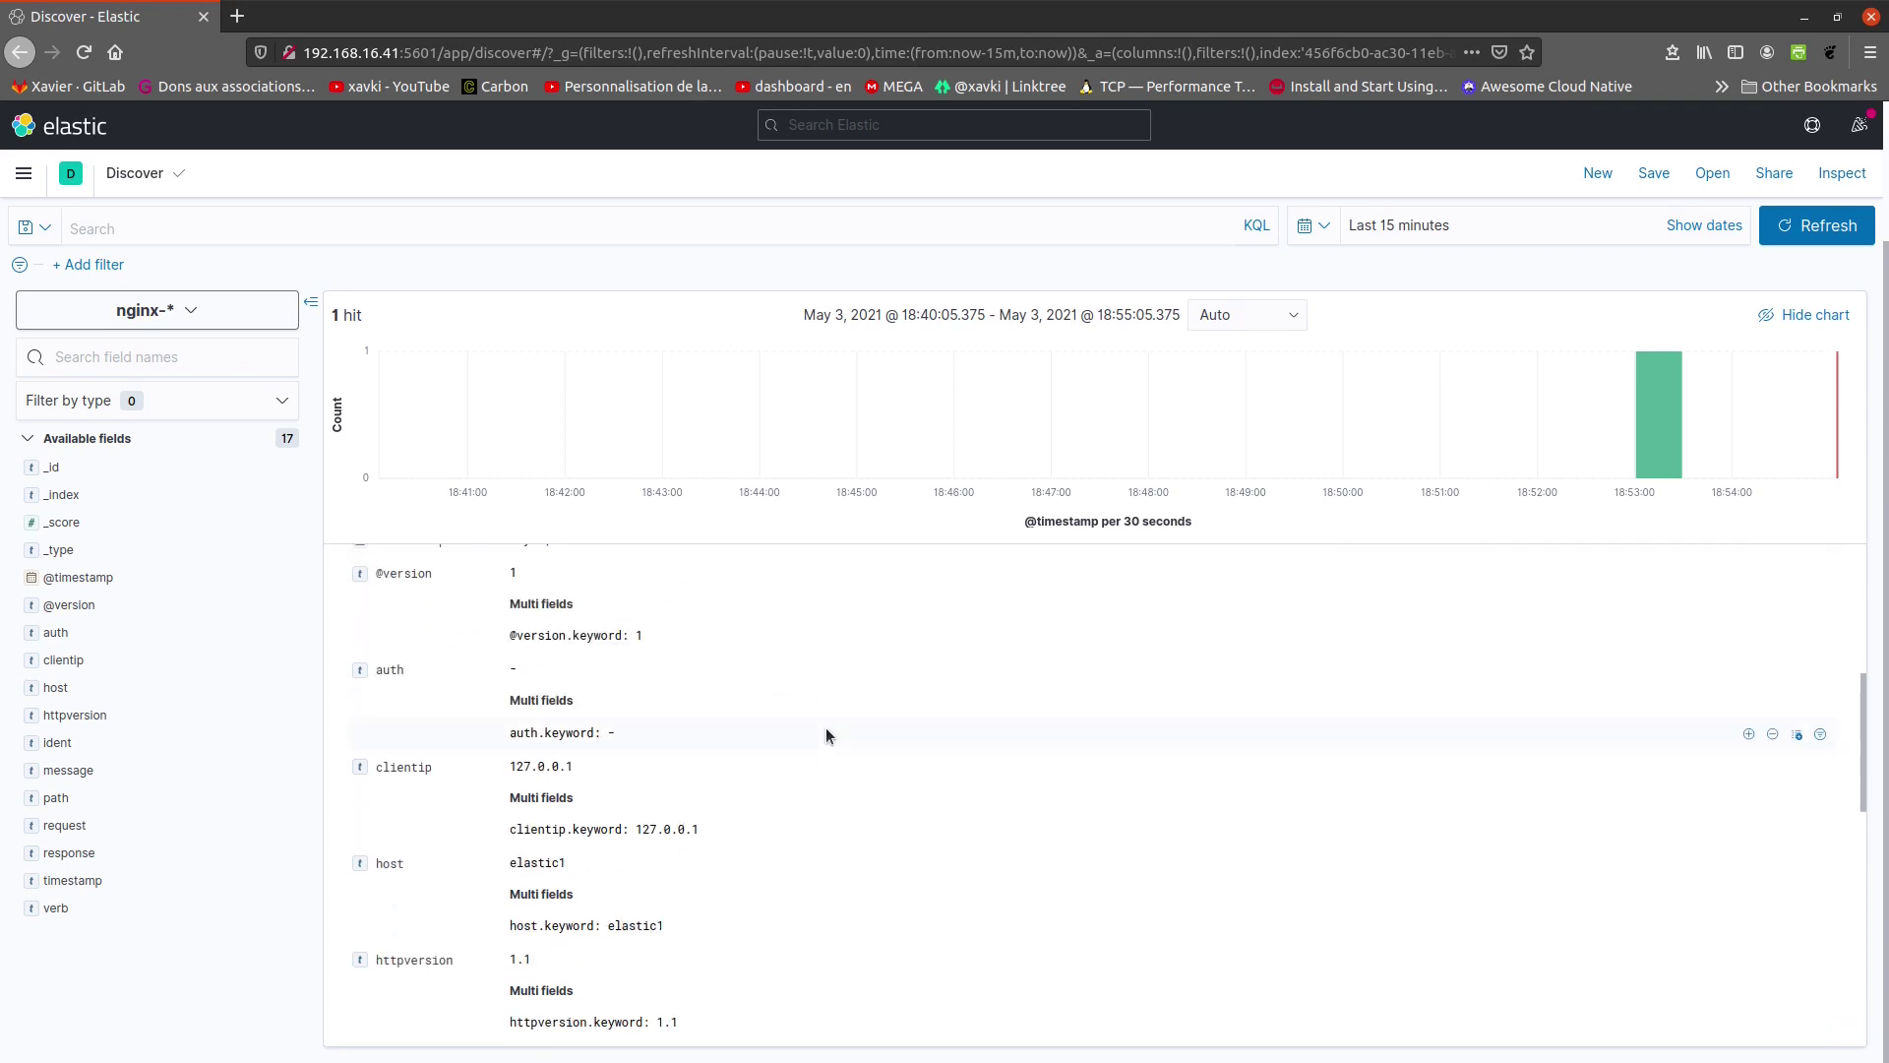
scroll(825, 729, "up", 5)
scroll(706, 748, "down", 3)
scroll(738, 756, "up", 3)
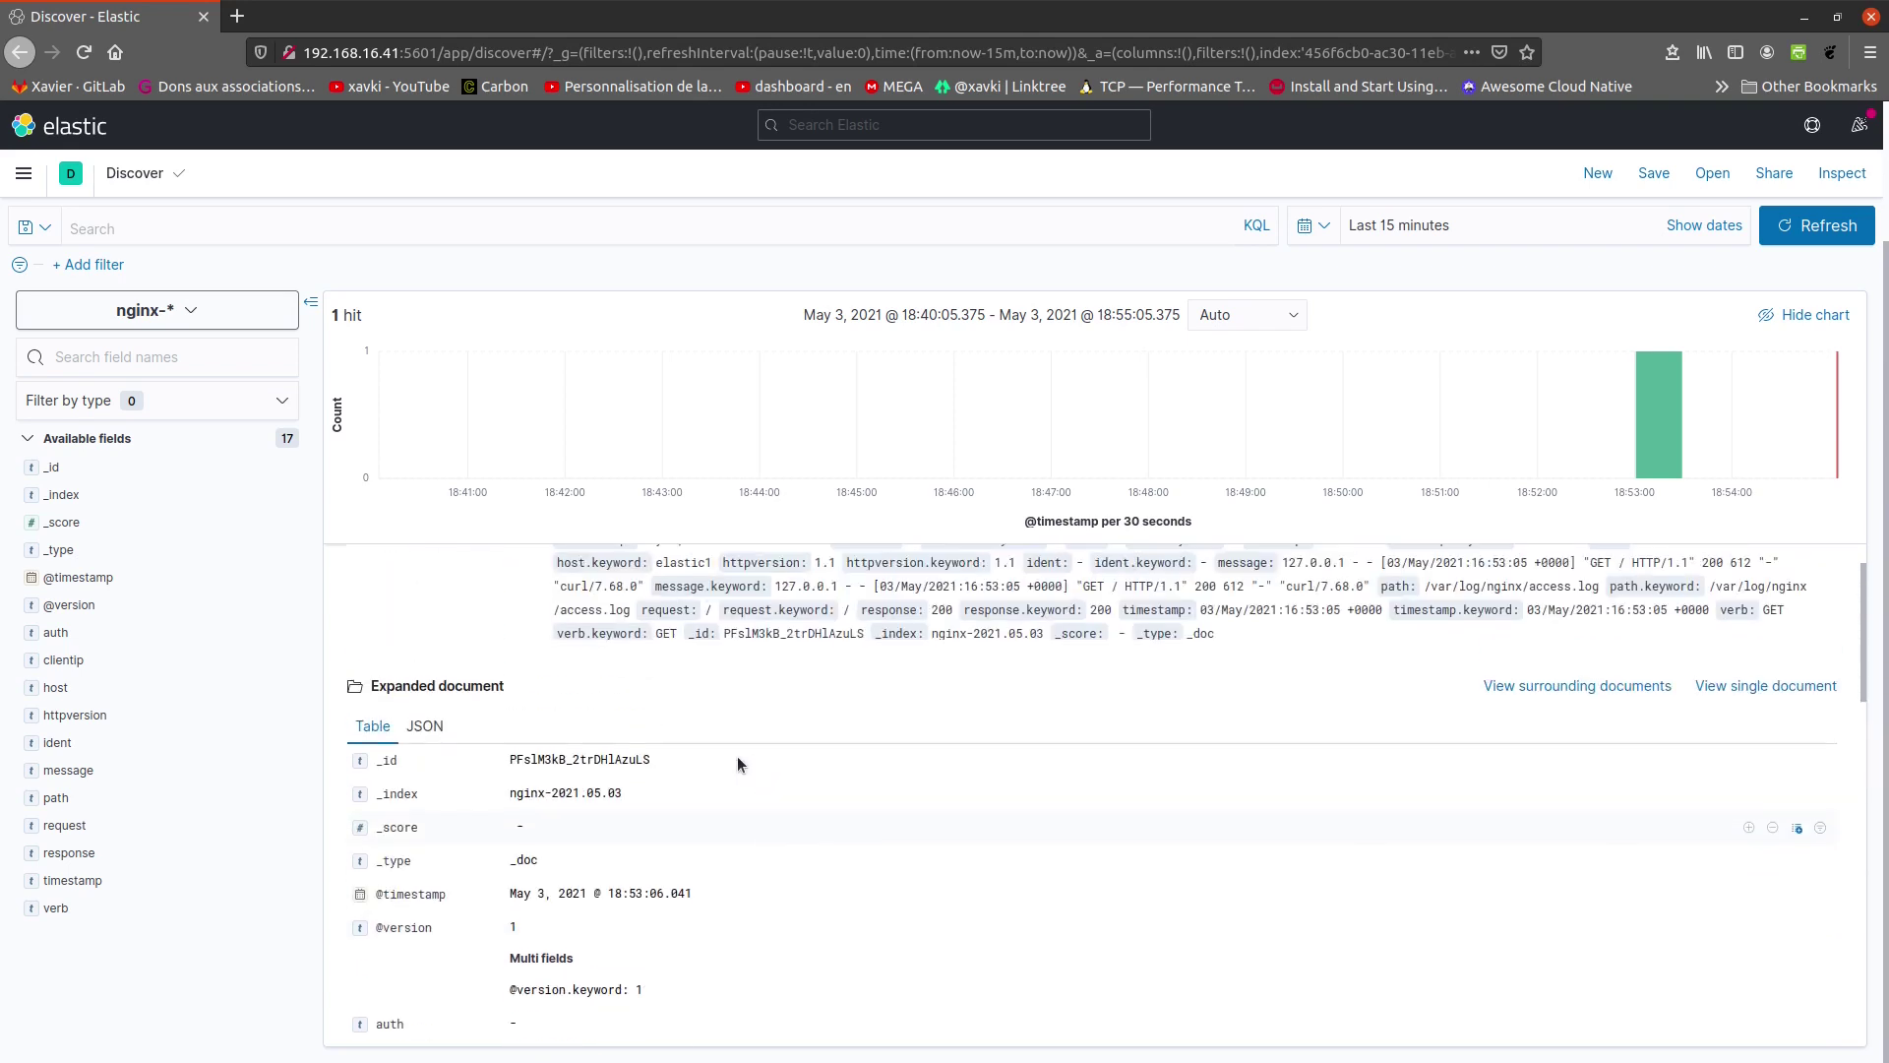
scroll(701, 725, "down", 2)
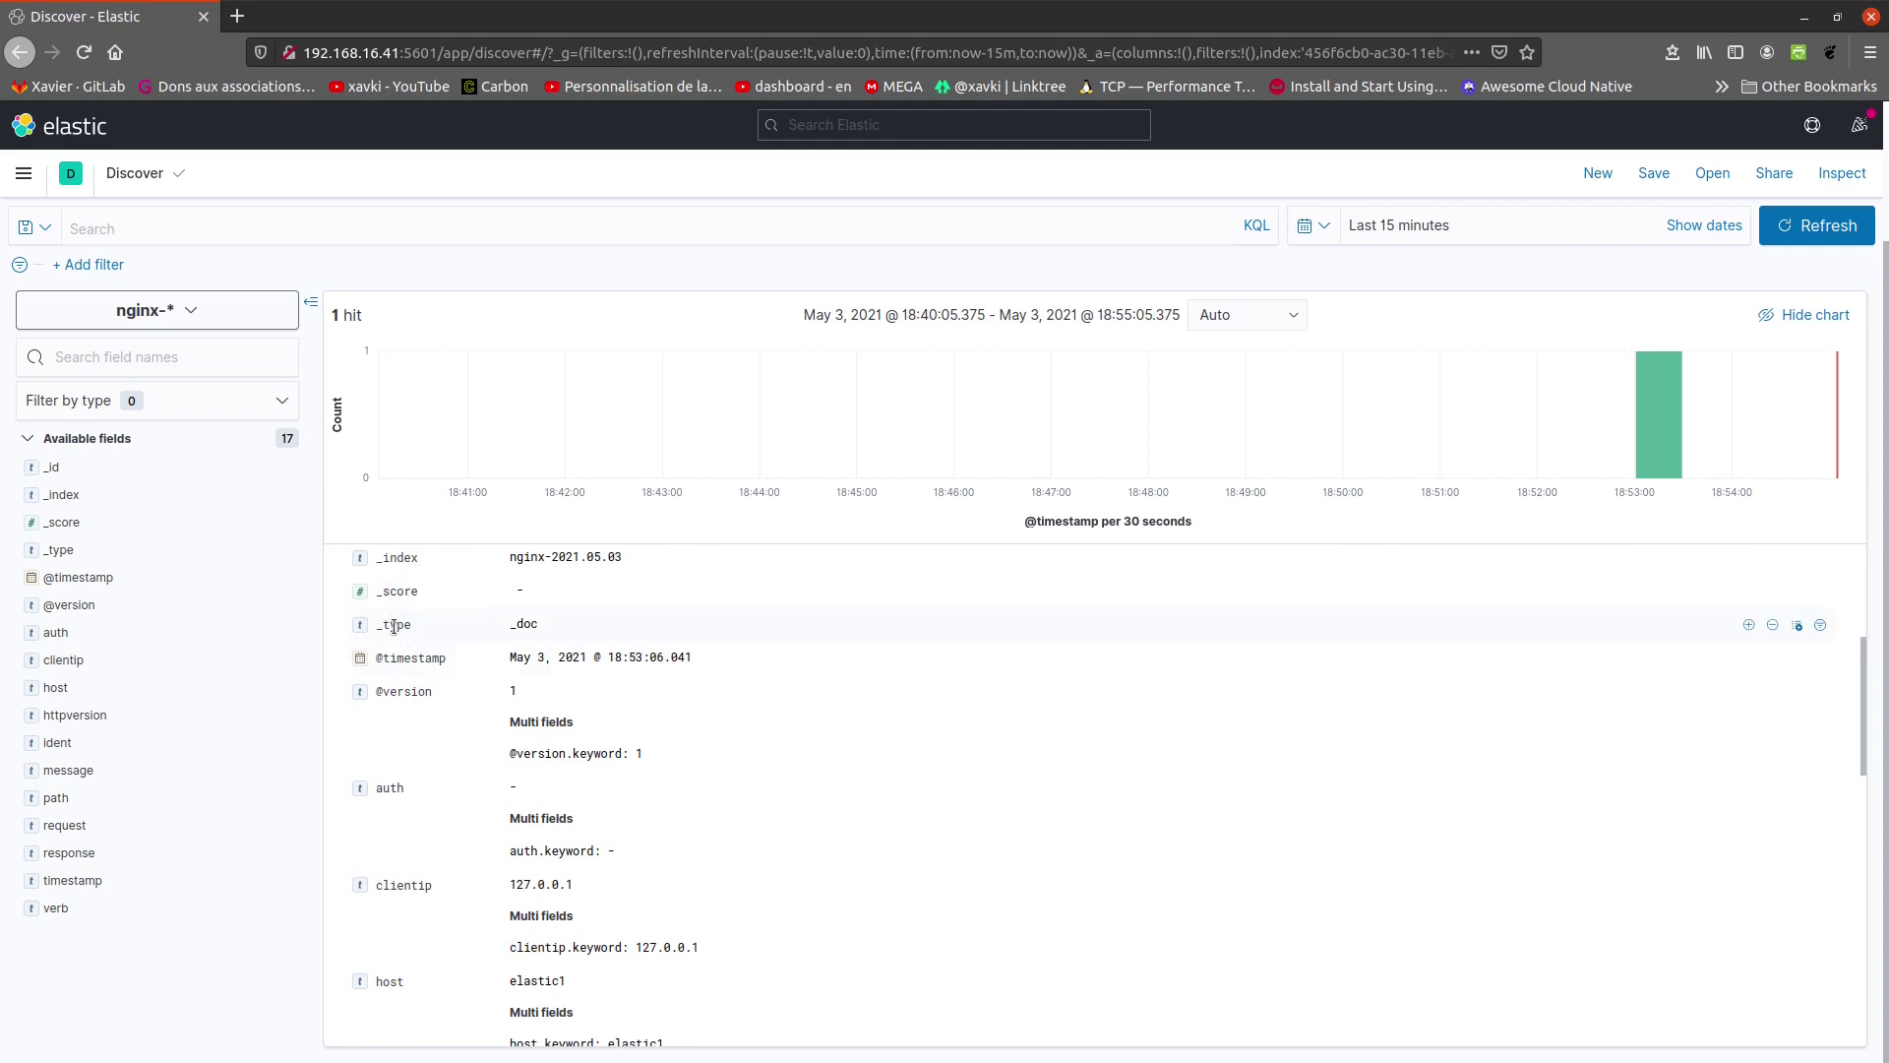
scroll(458, 640, "down", 2)
scroll(466, 652, "up", 1)
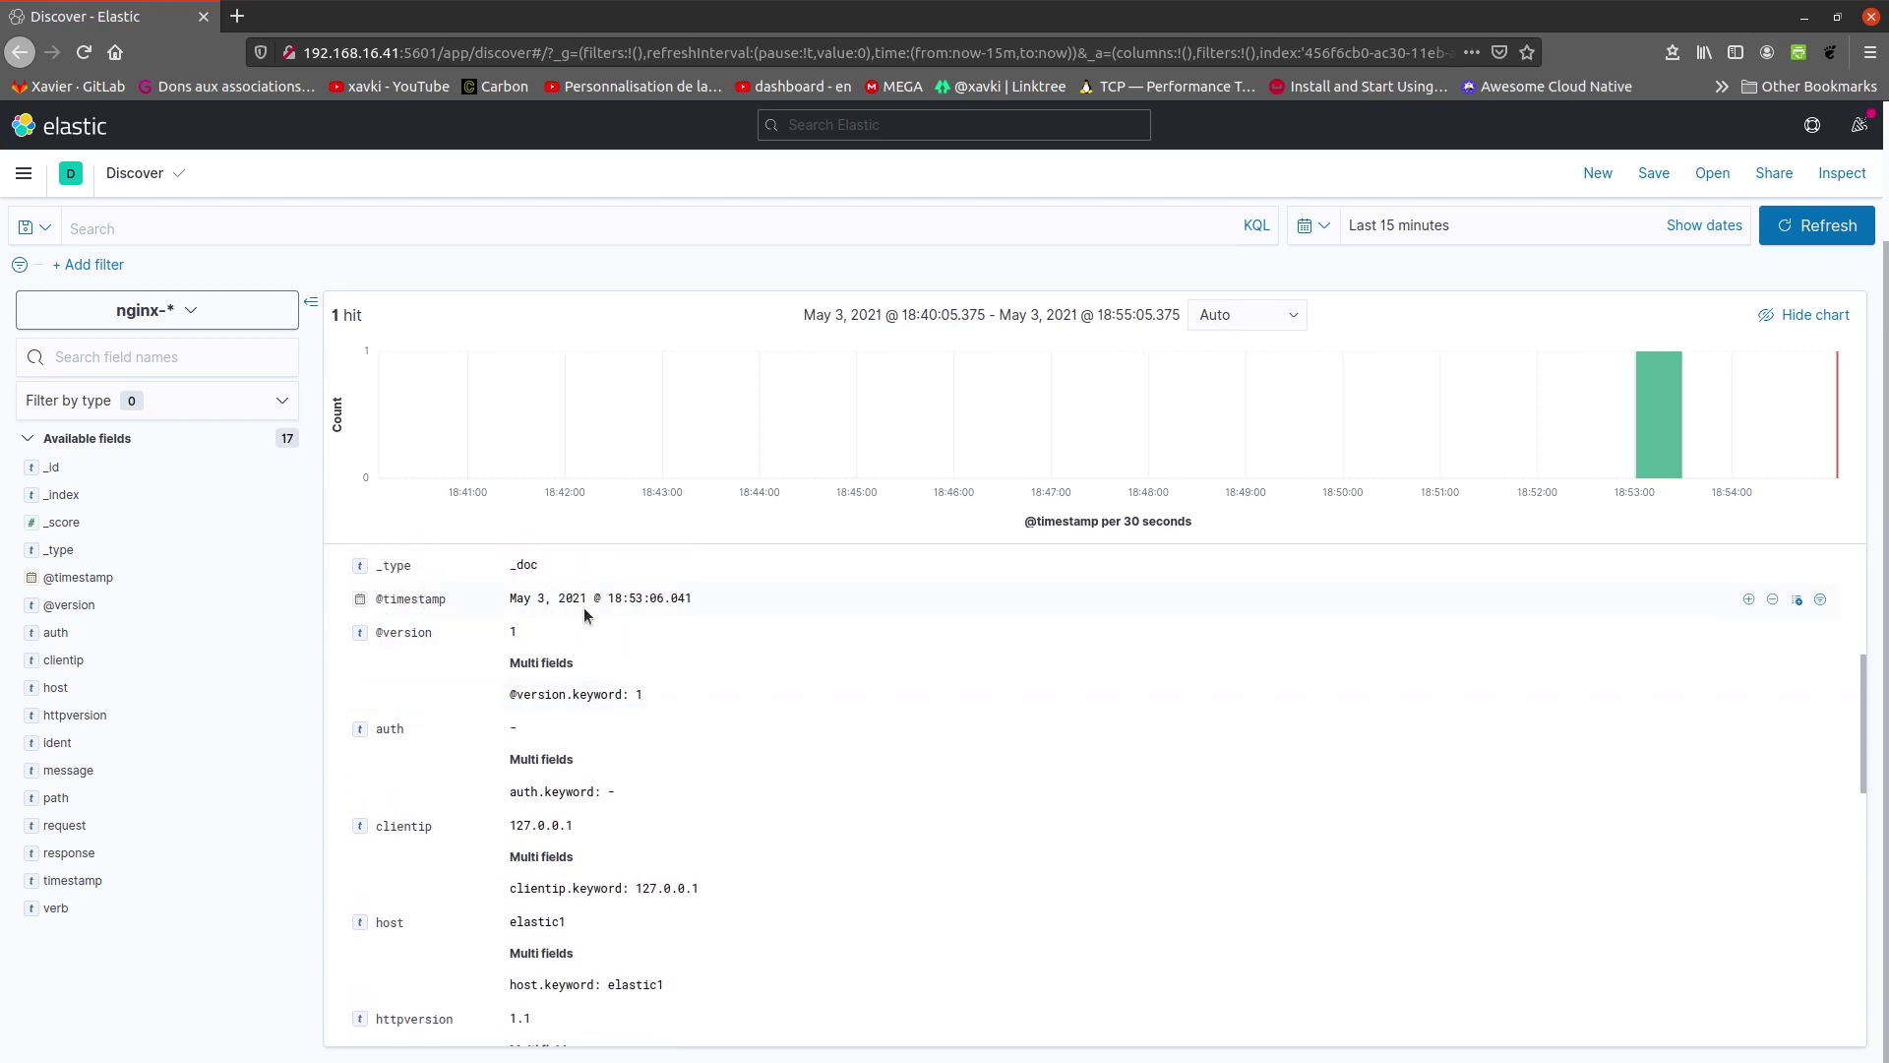
scroll(1122, 423, "up", 3)
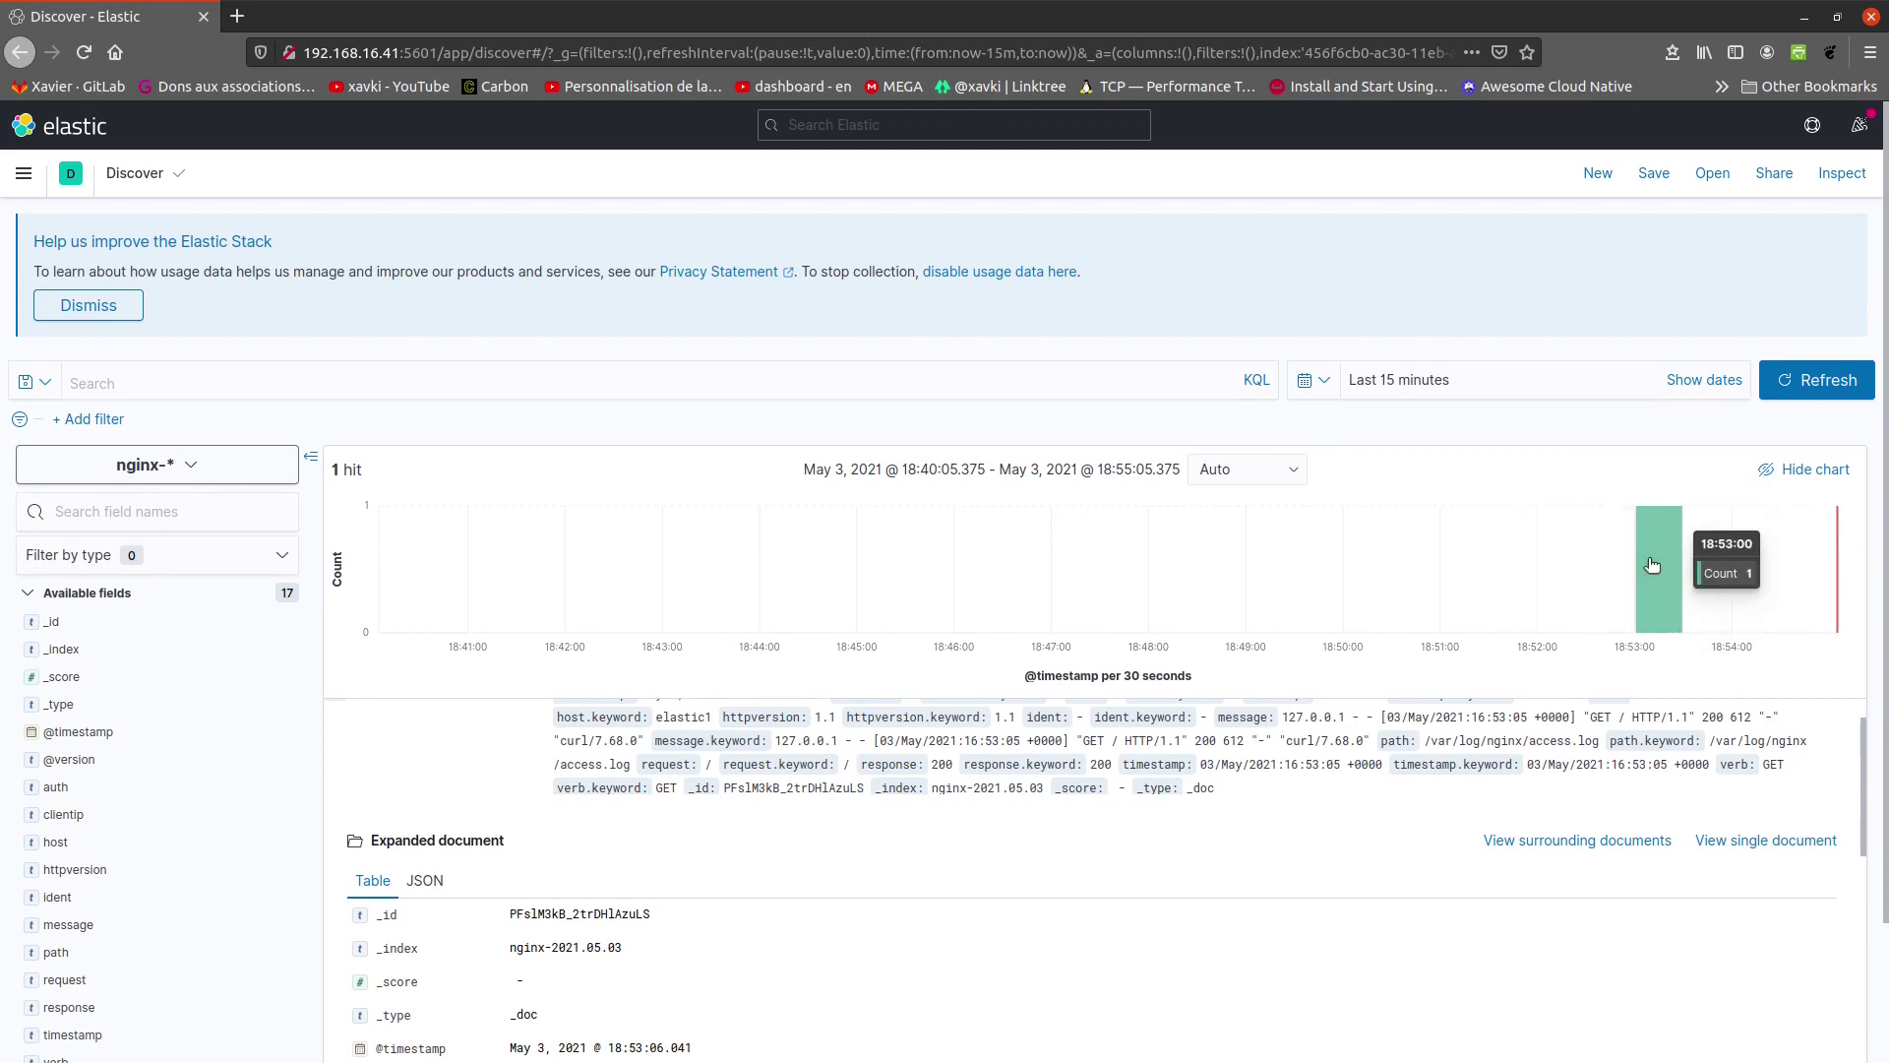
scroll(925, 763, "down", 3)
scroll(528, 677, "up", 2)
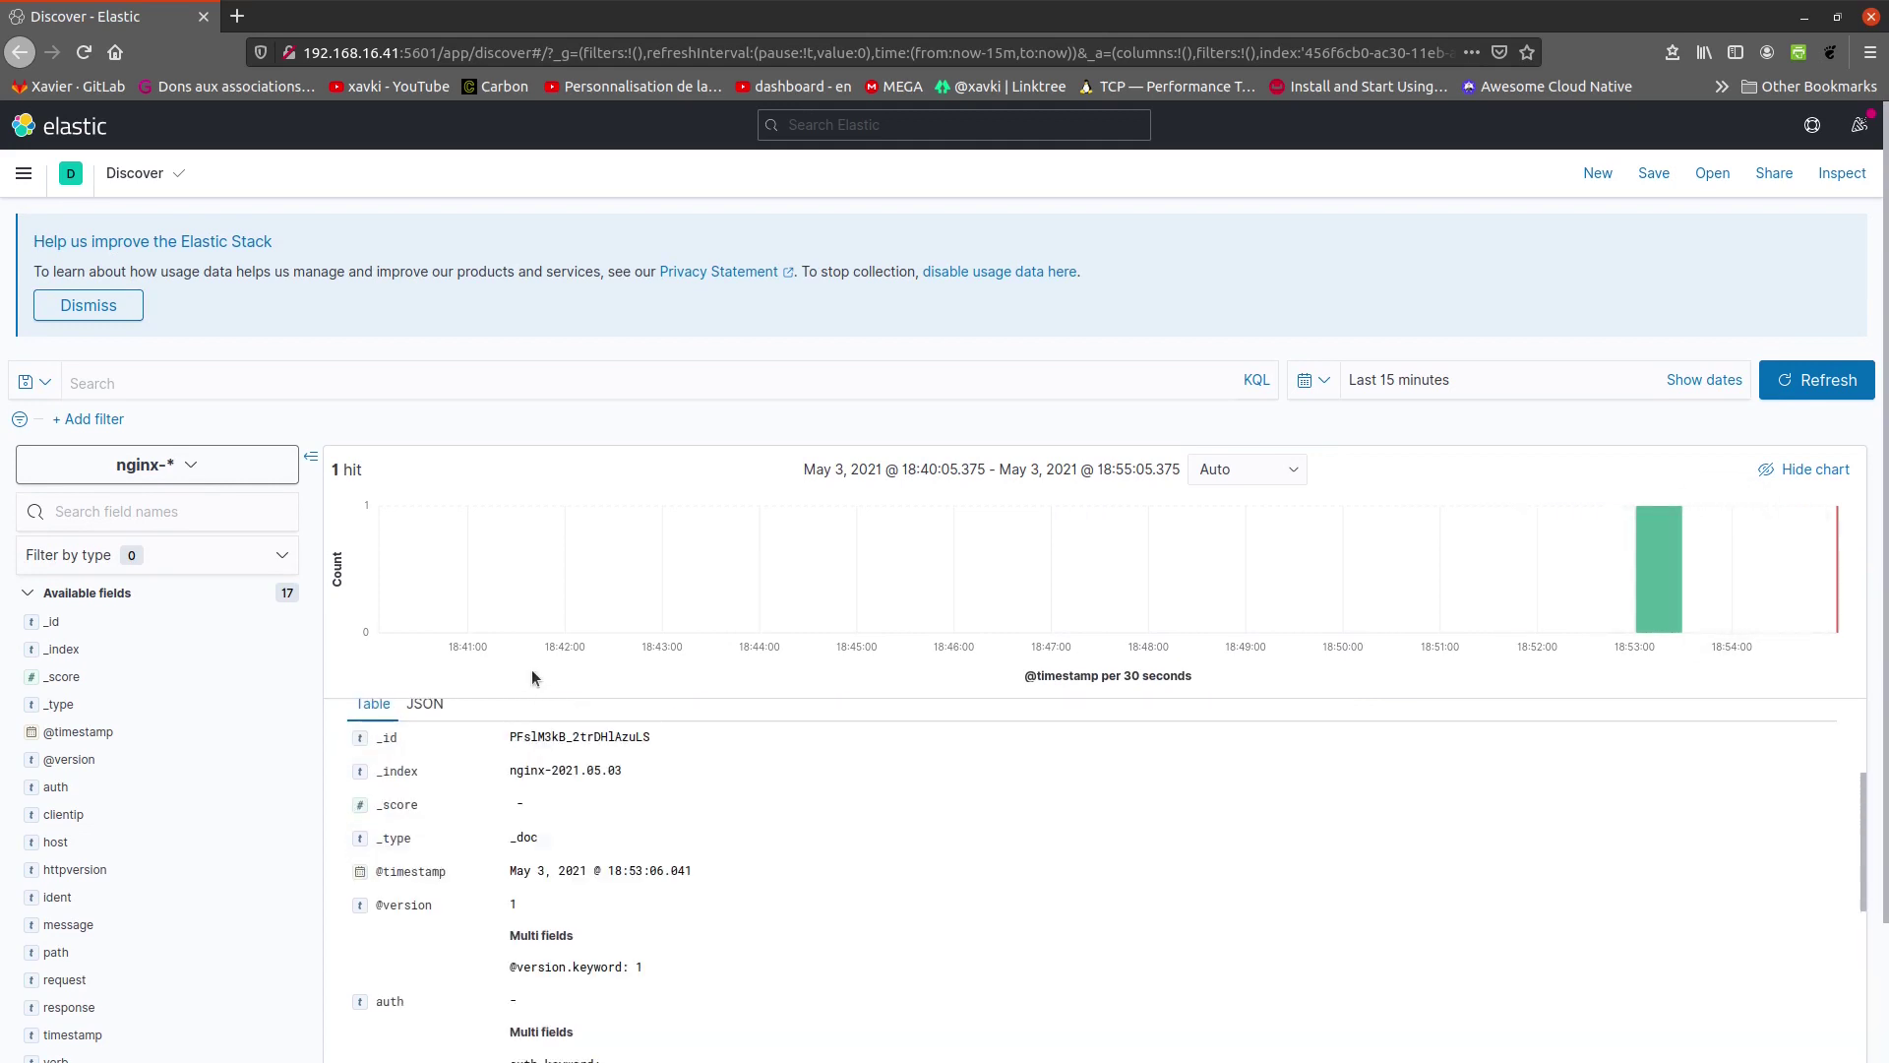
- Compare the document's host field with the hostname in the terminal prompt, and return to Kibana in Firefox
scroll(553, 813, "down", 2)
scroll(565, 792, "down", 2)
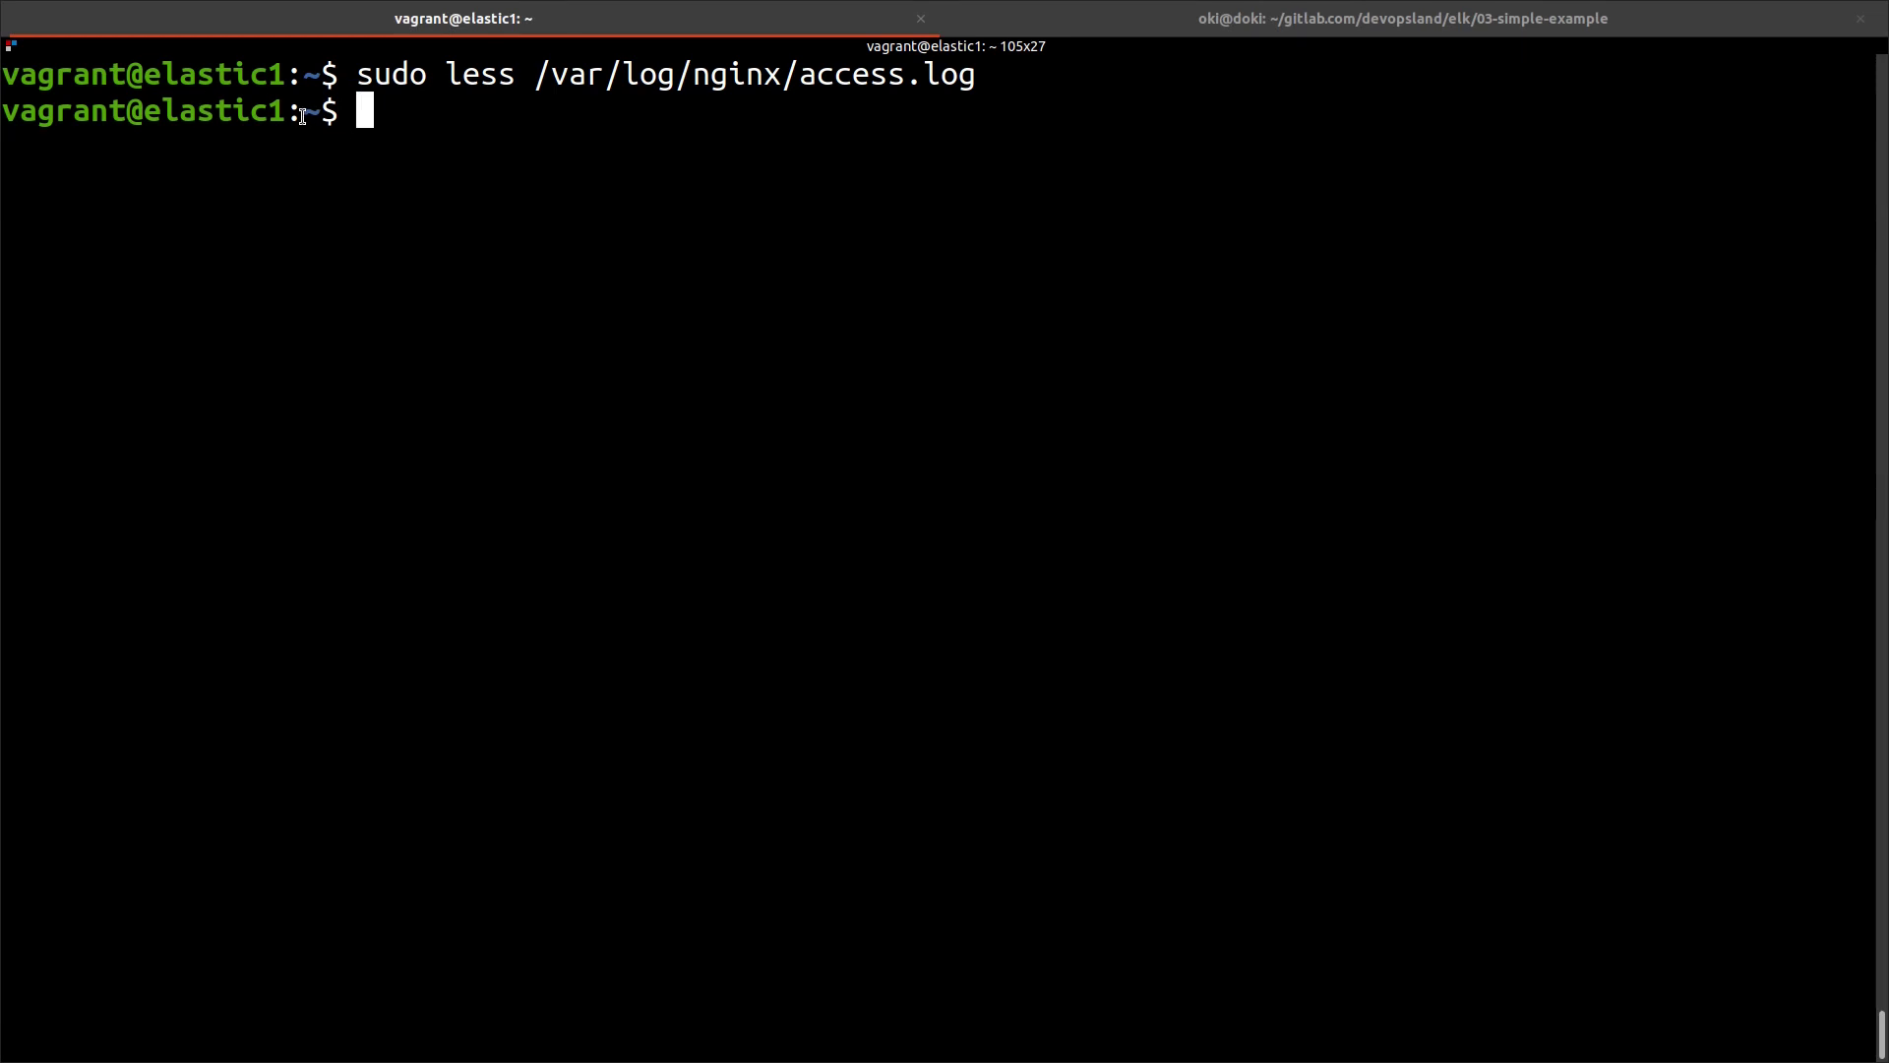
left_click_drag(294, 113, 150, 118)
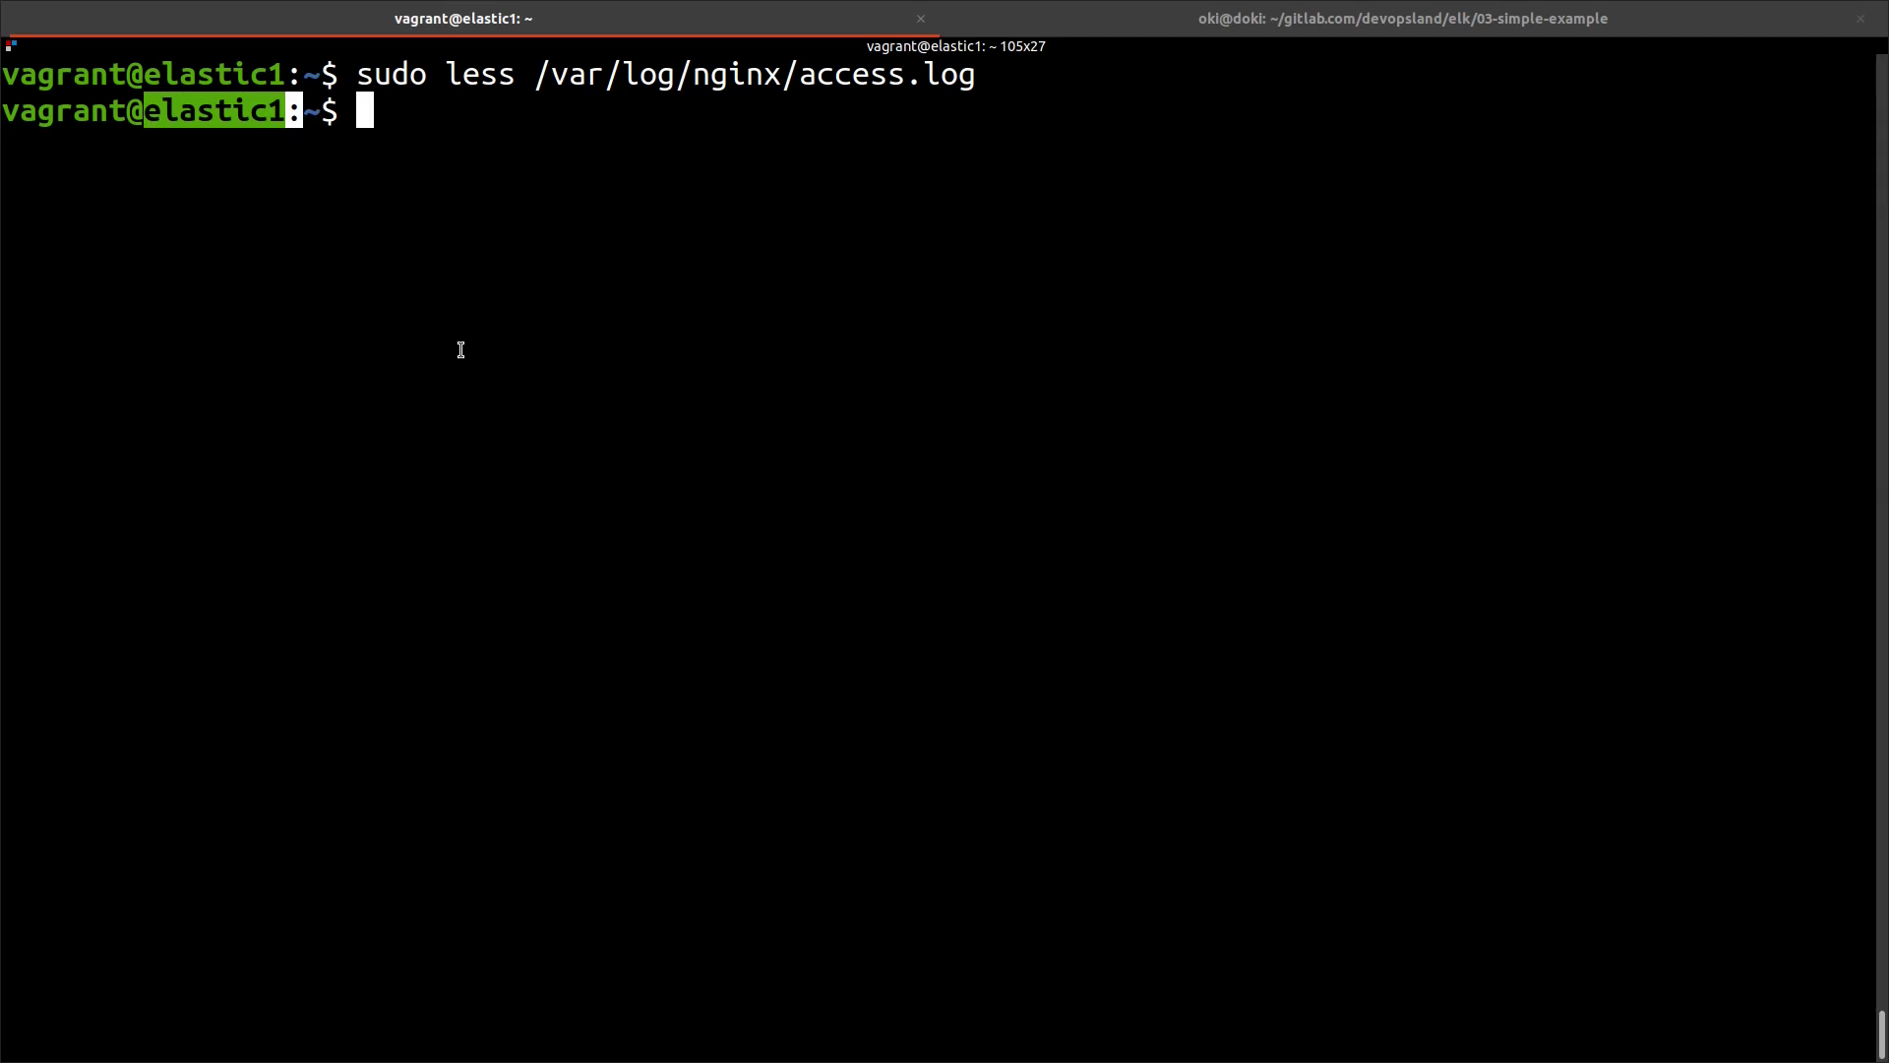
key("alt+Tab")
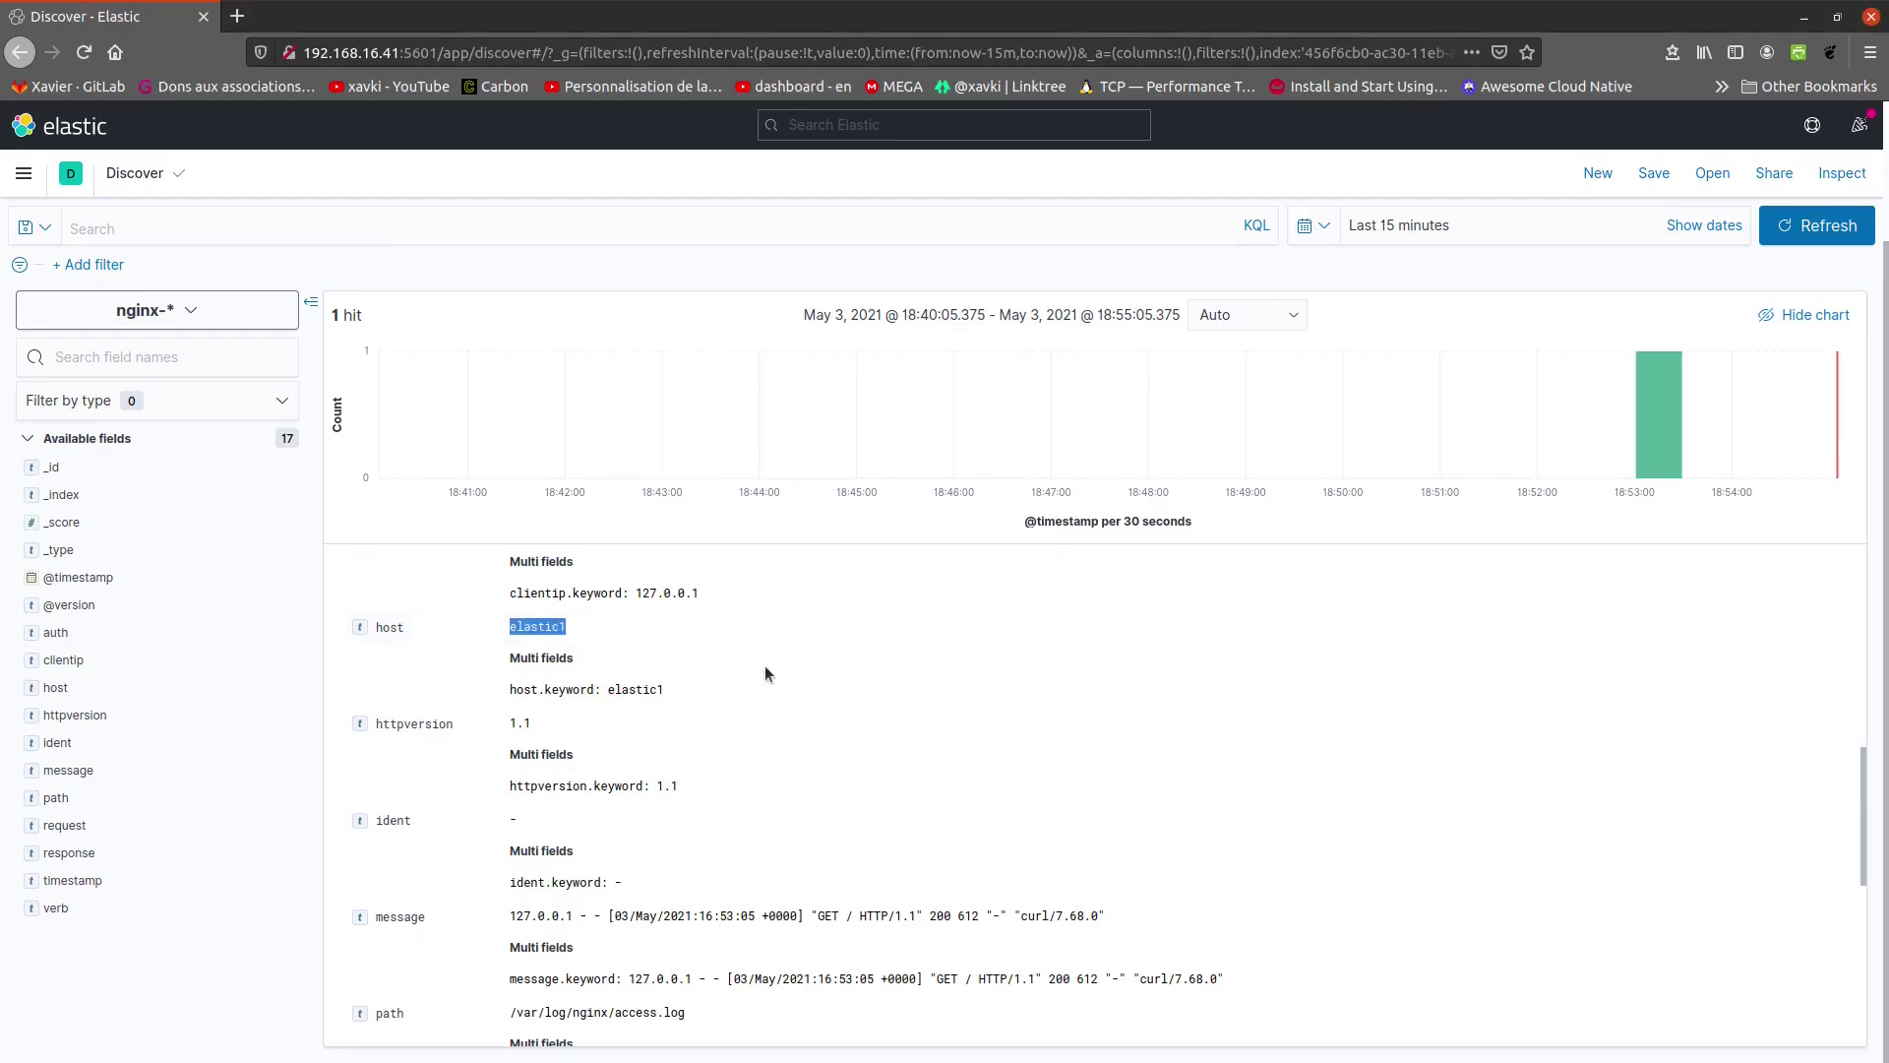
- Examine the message, path, request, response and timestamp fields of the expanded document
scroll(782, 679, "down", 2)
left_click_drag(1120, 669, 404, 681)
left_click(575, 691)
left_click_drag(1110, 679, 508, 684)
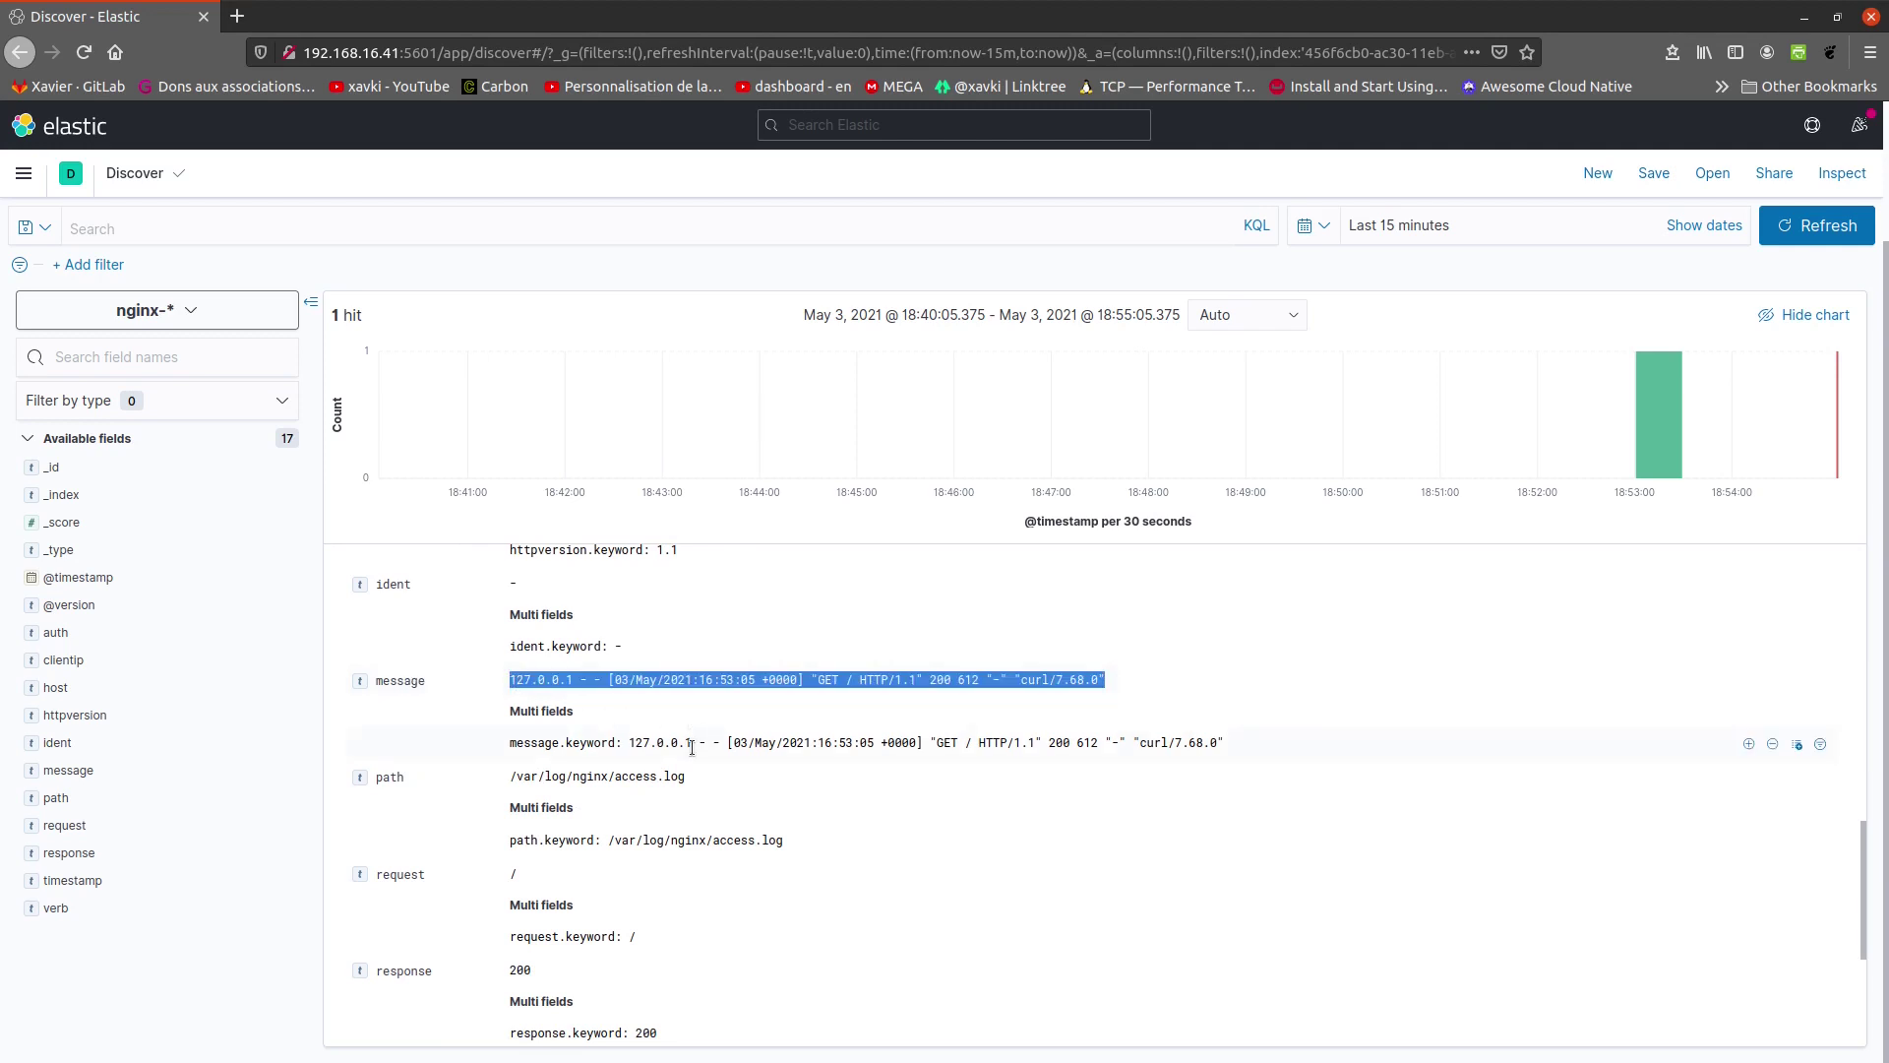
scroll(712, 758, "down", 2)
left_click_drag(704, 661, 512, 658)
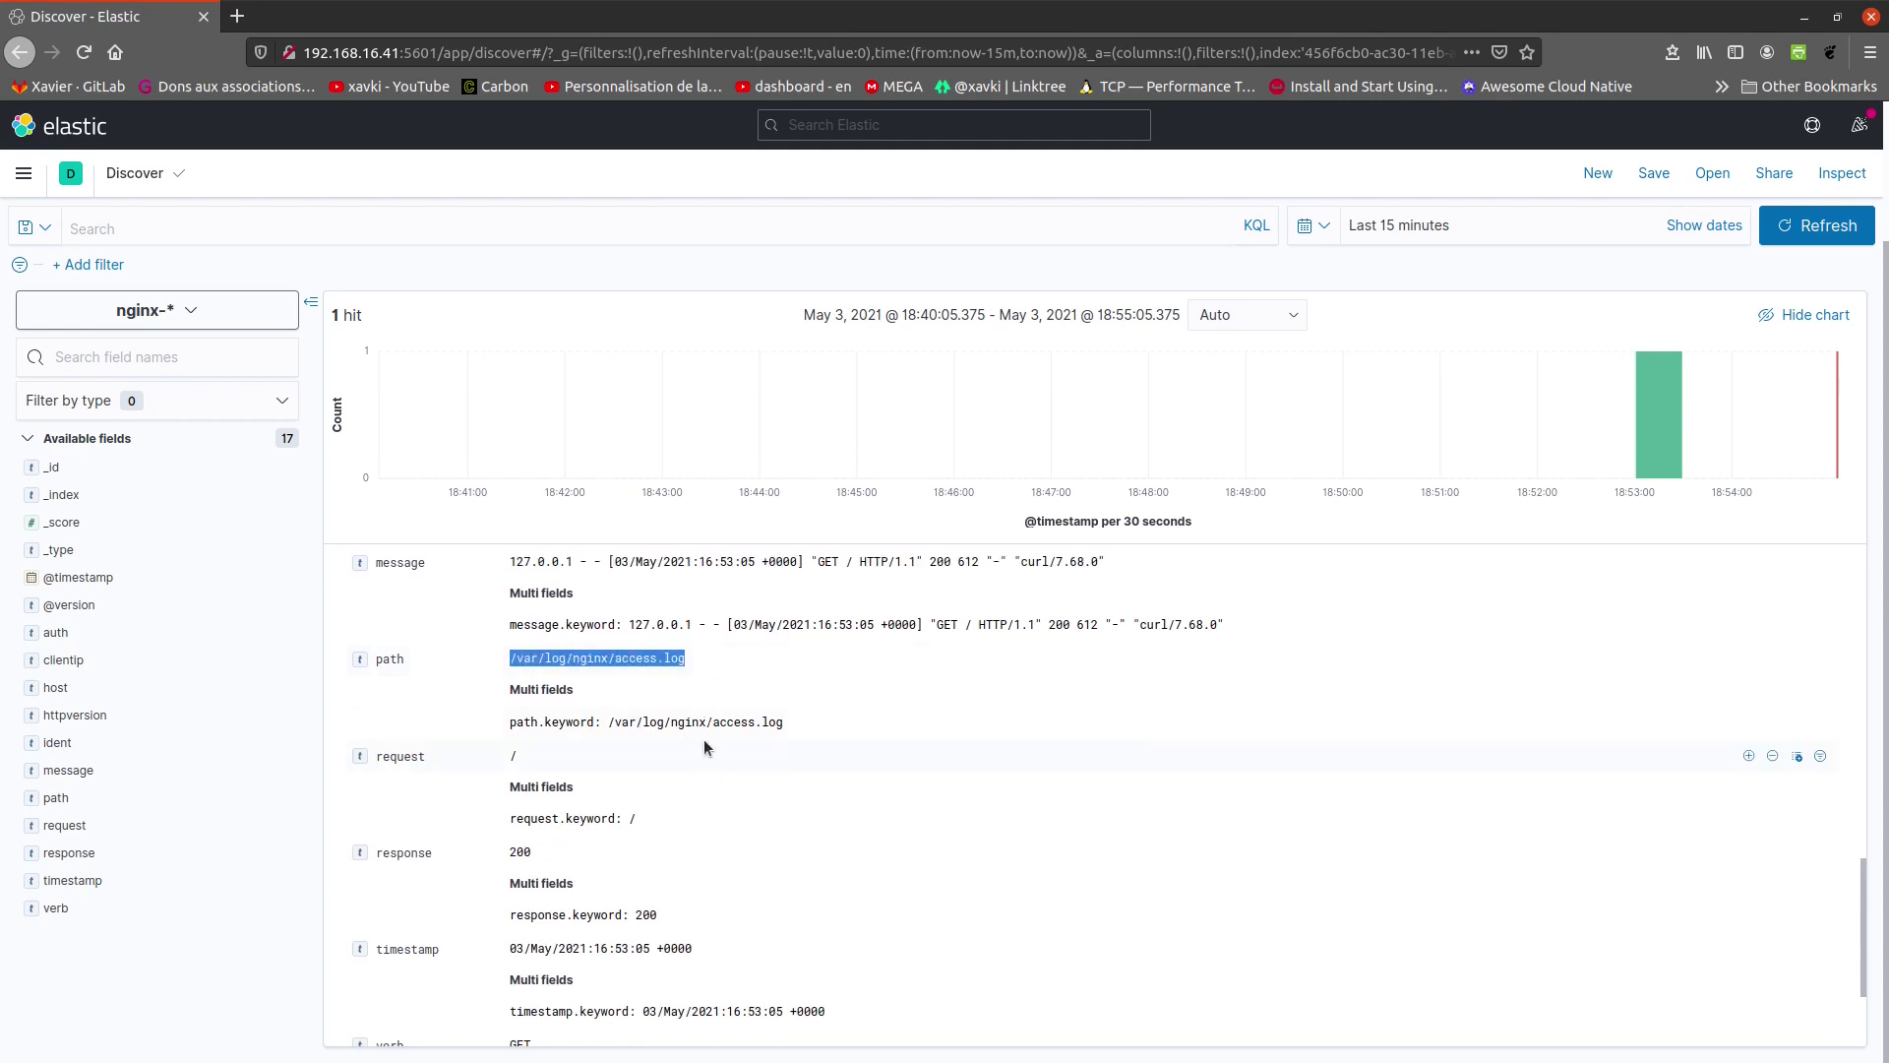
scroll(809, 720, "down", 3)
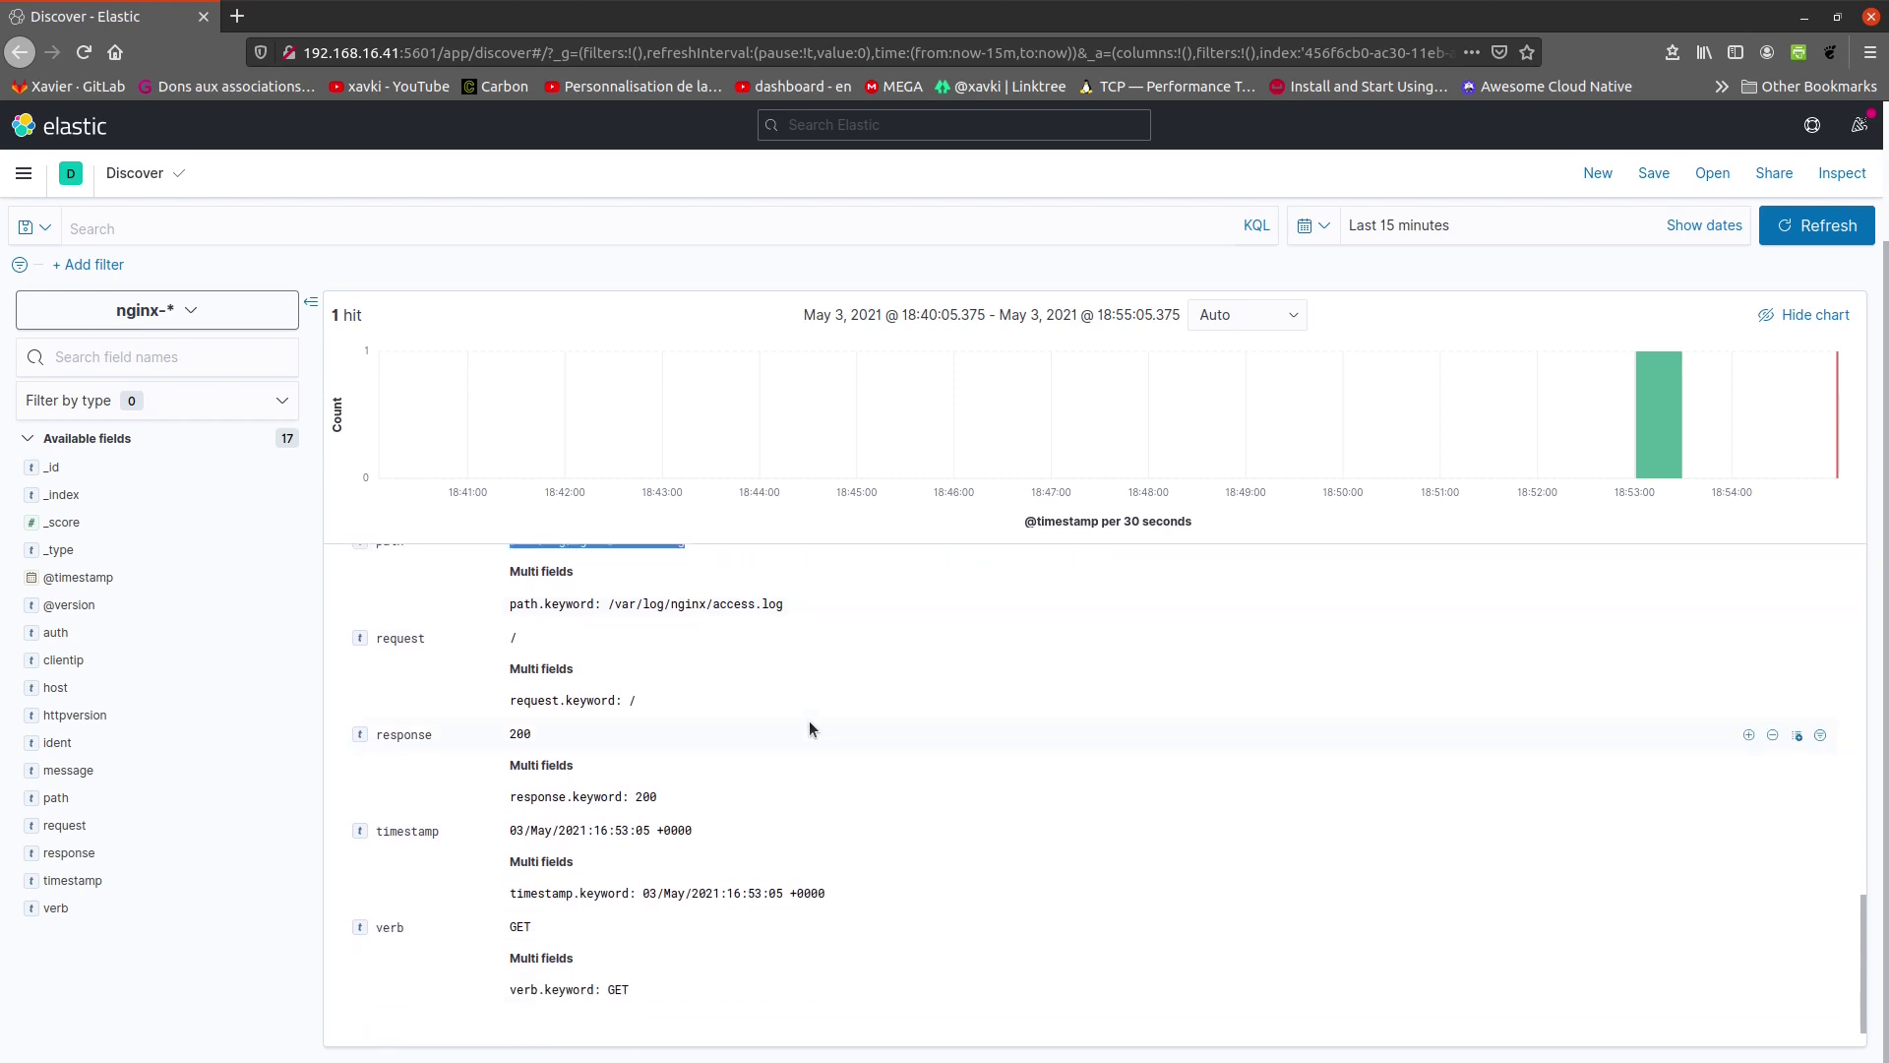
left_click_drag(563, 695, 487, 689)
scroll(548, 745, "up", 10)
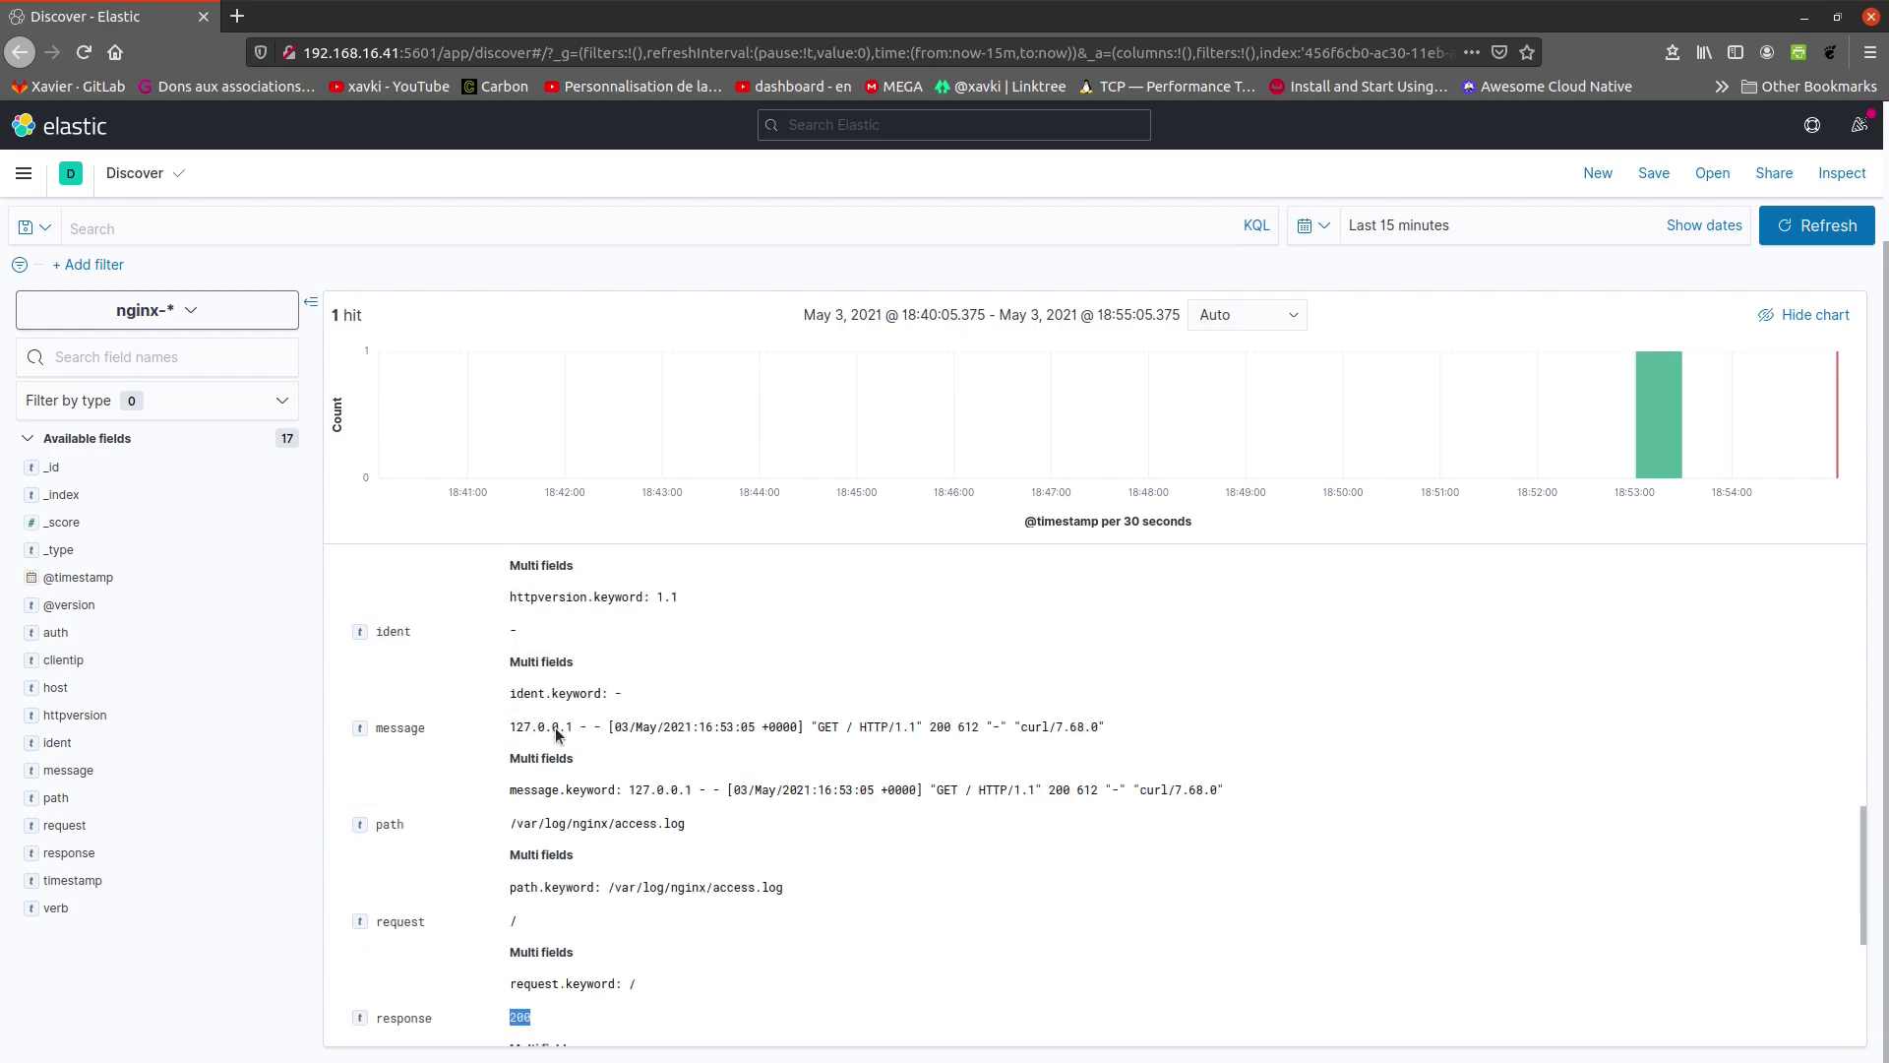
- Switch to the terminal and request 127.0.0.1/xavki with curl to generate another access log entry
key("alt+Tab")
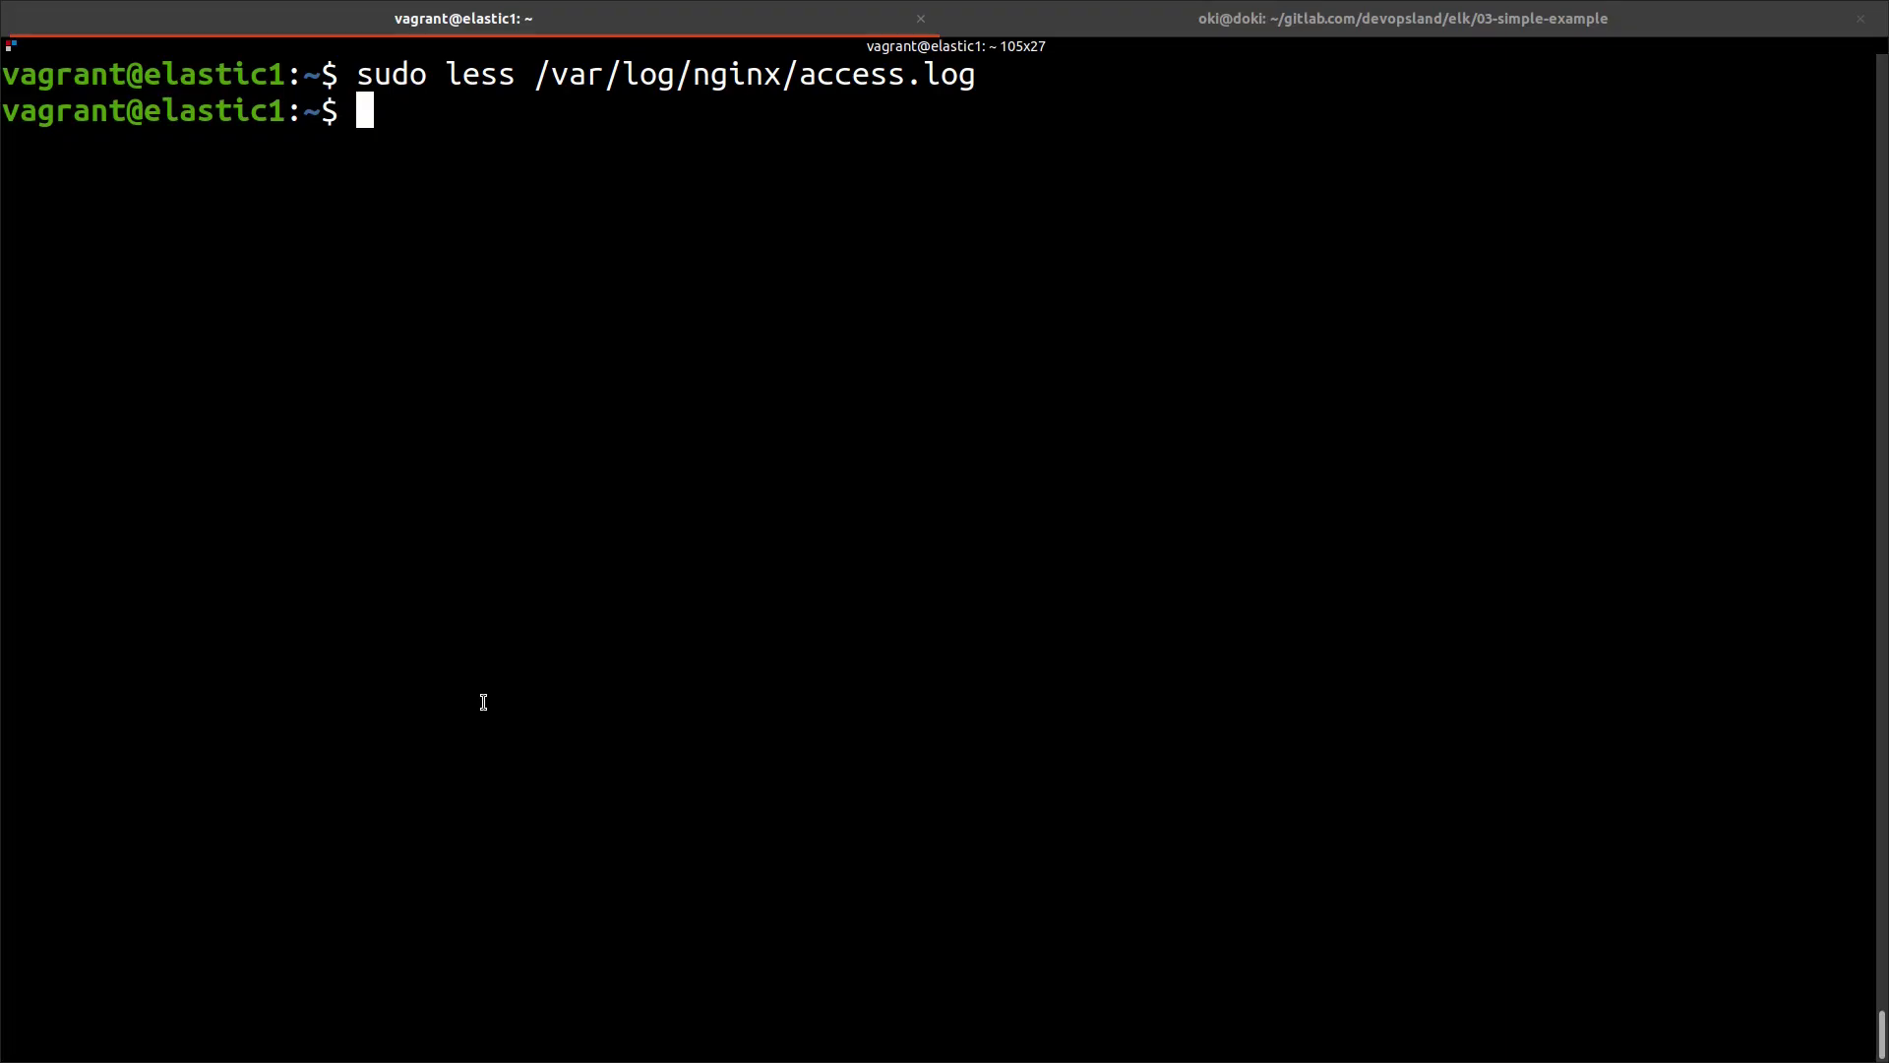
key("Up")
key("Up")
key("Up")
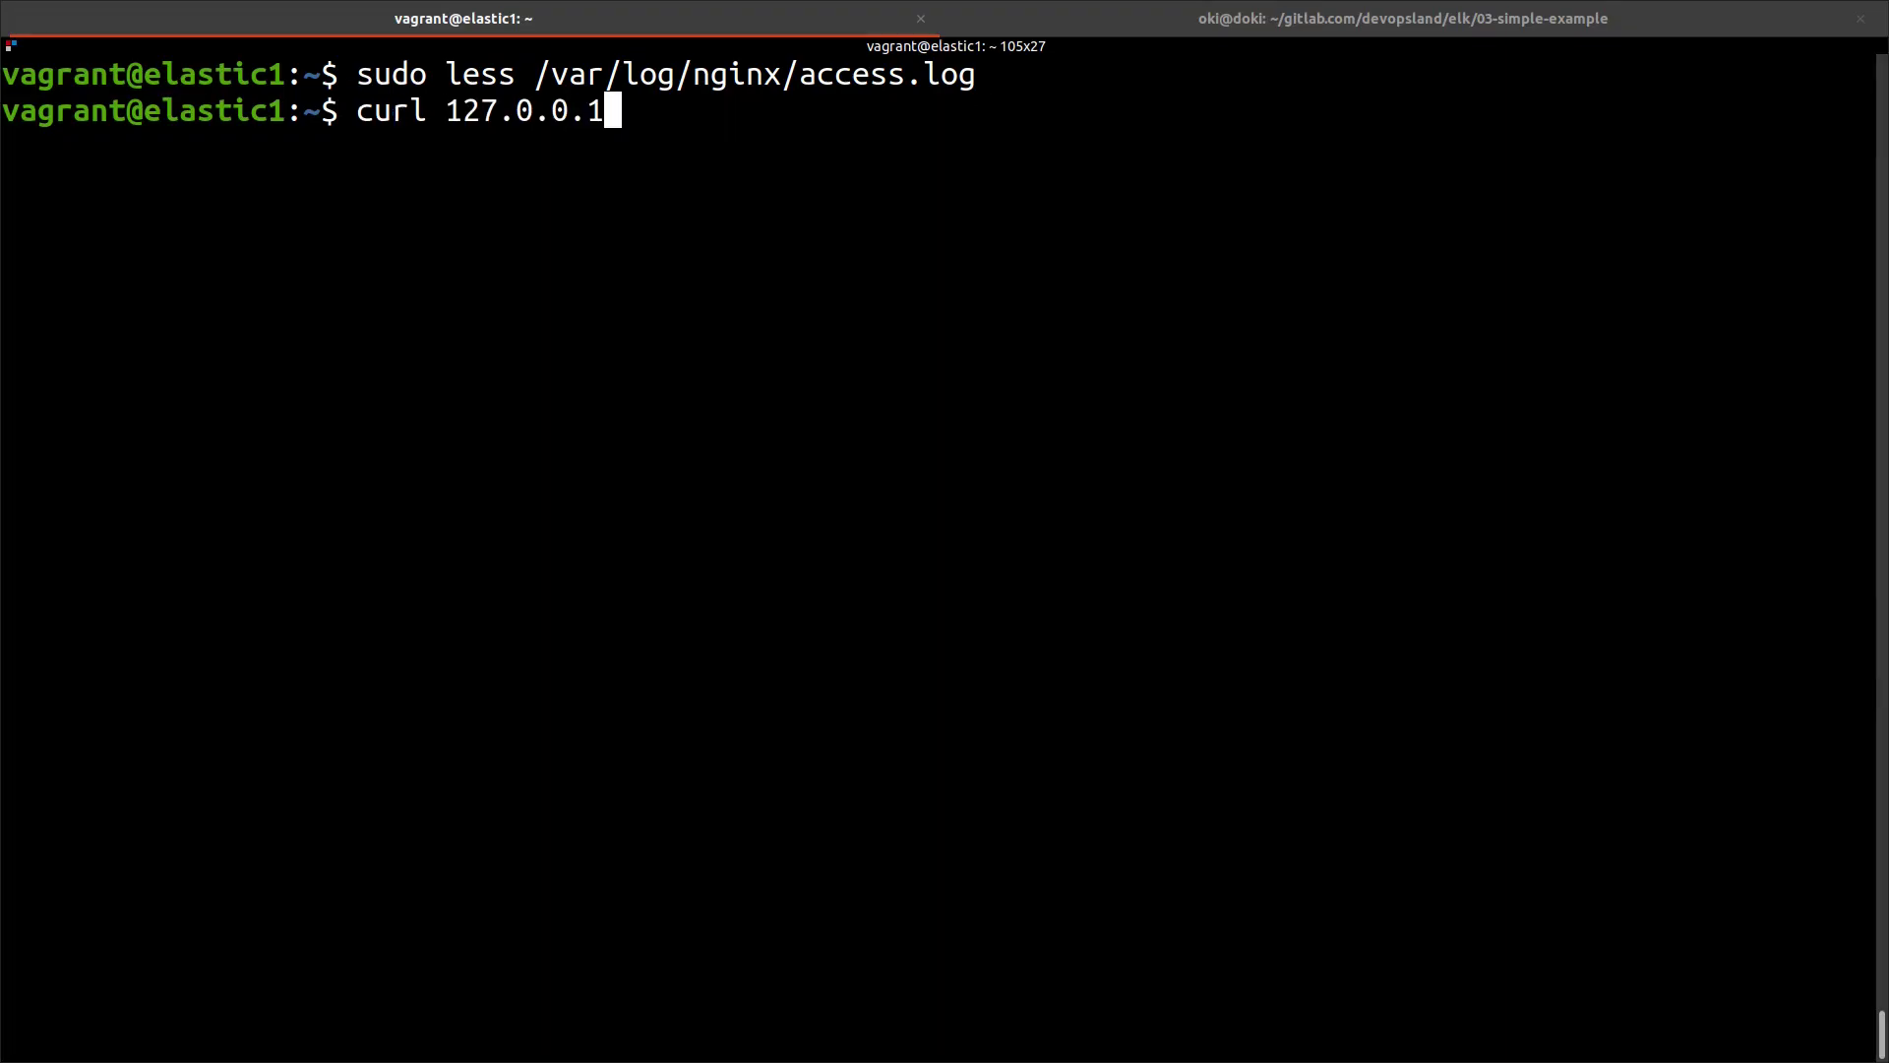
key("Down")
type("/xavki")
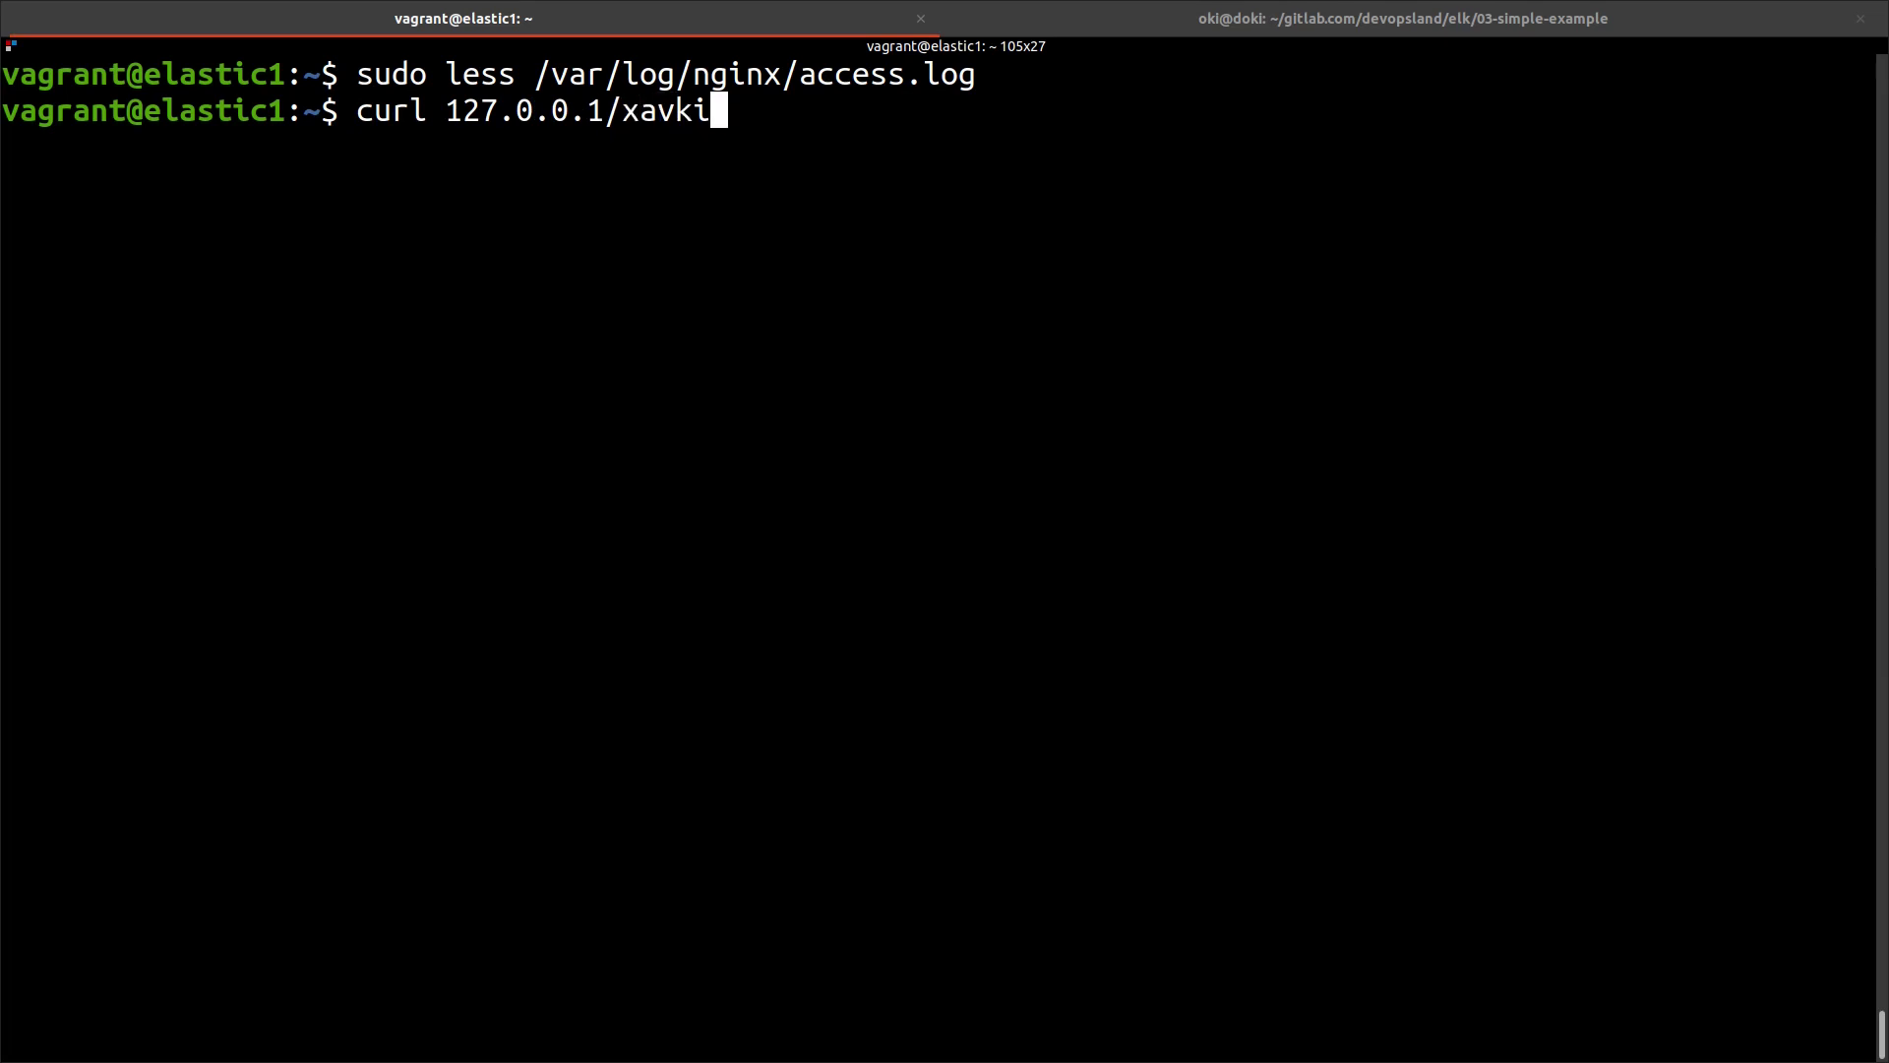
key("Return")
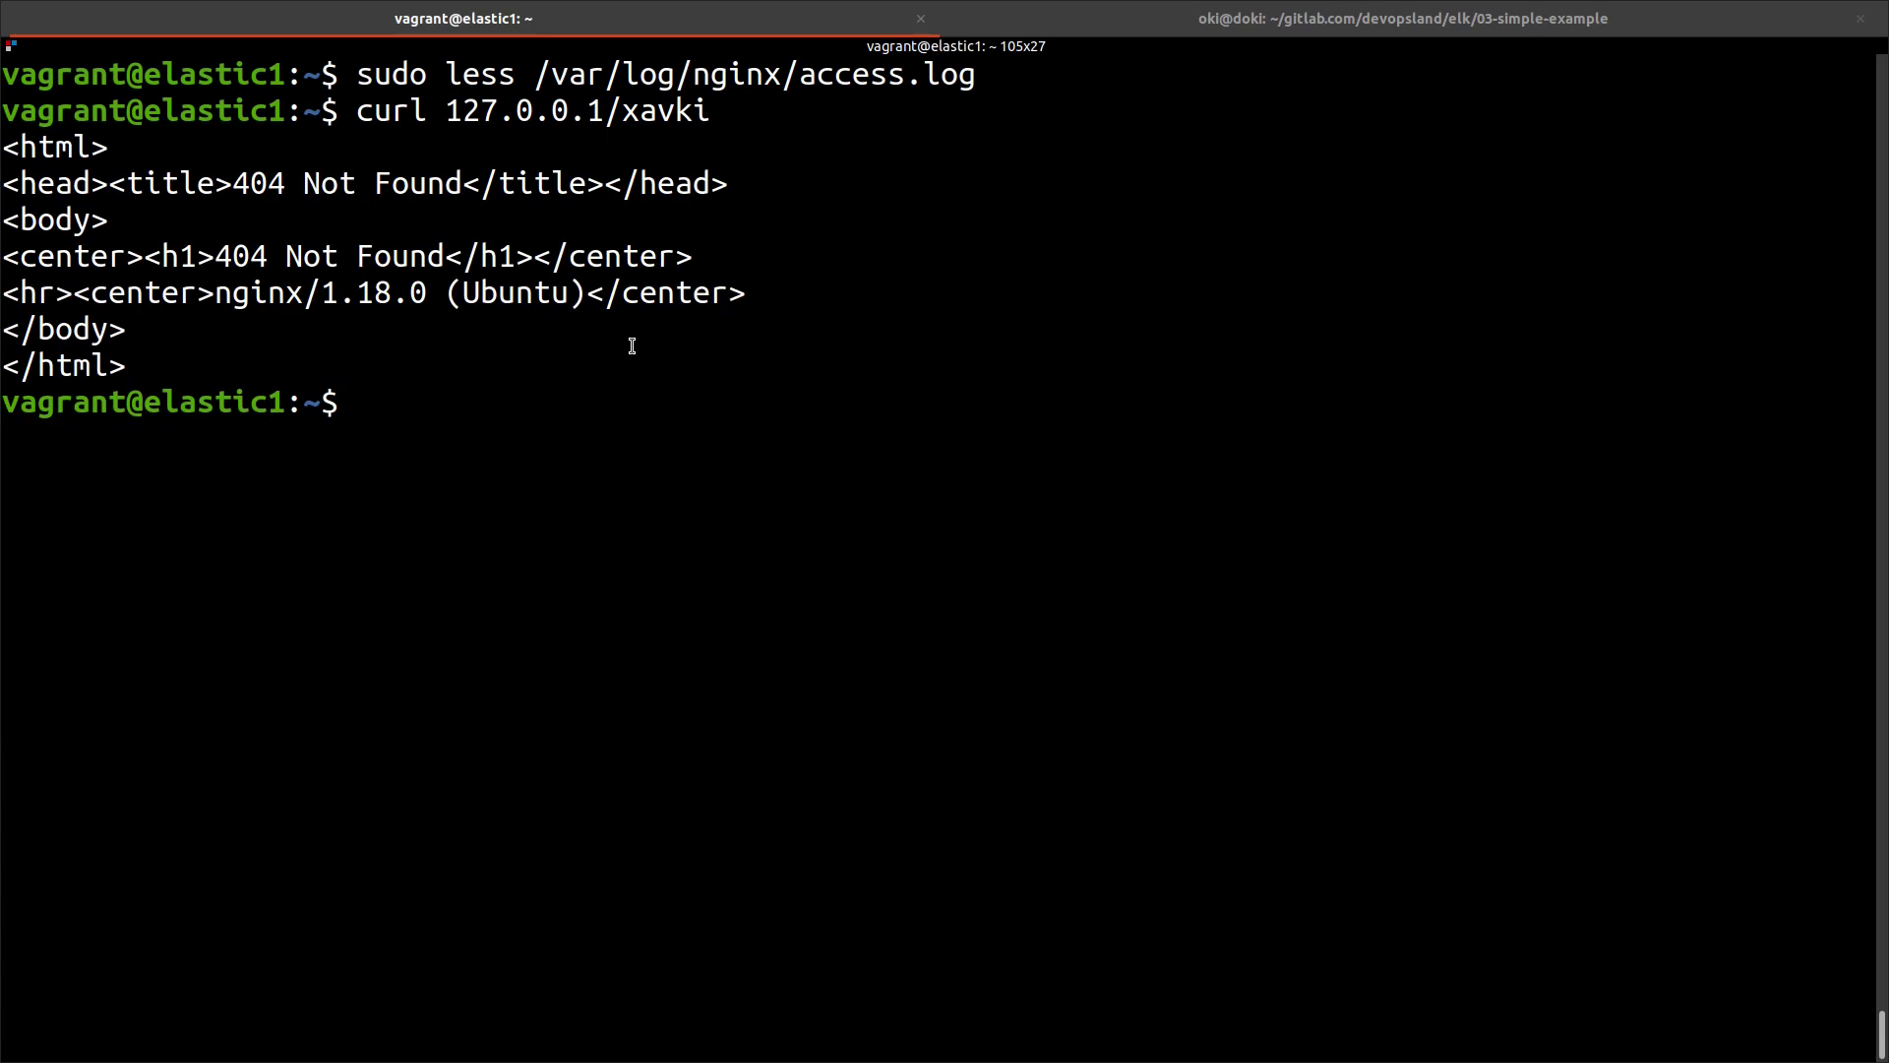
- Switch back to Kibana in Firefox, refresh the Discover results and expand the newest document
key("alt+Tab")
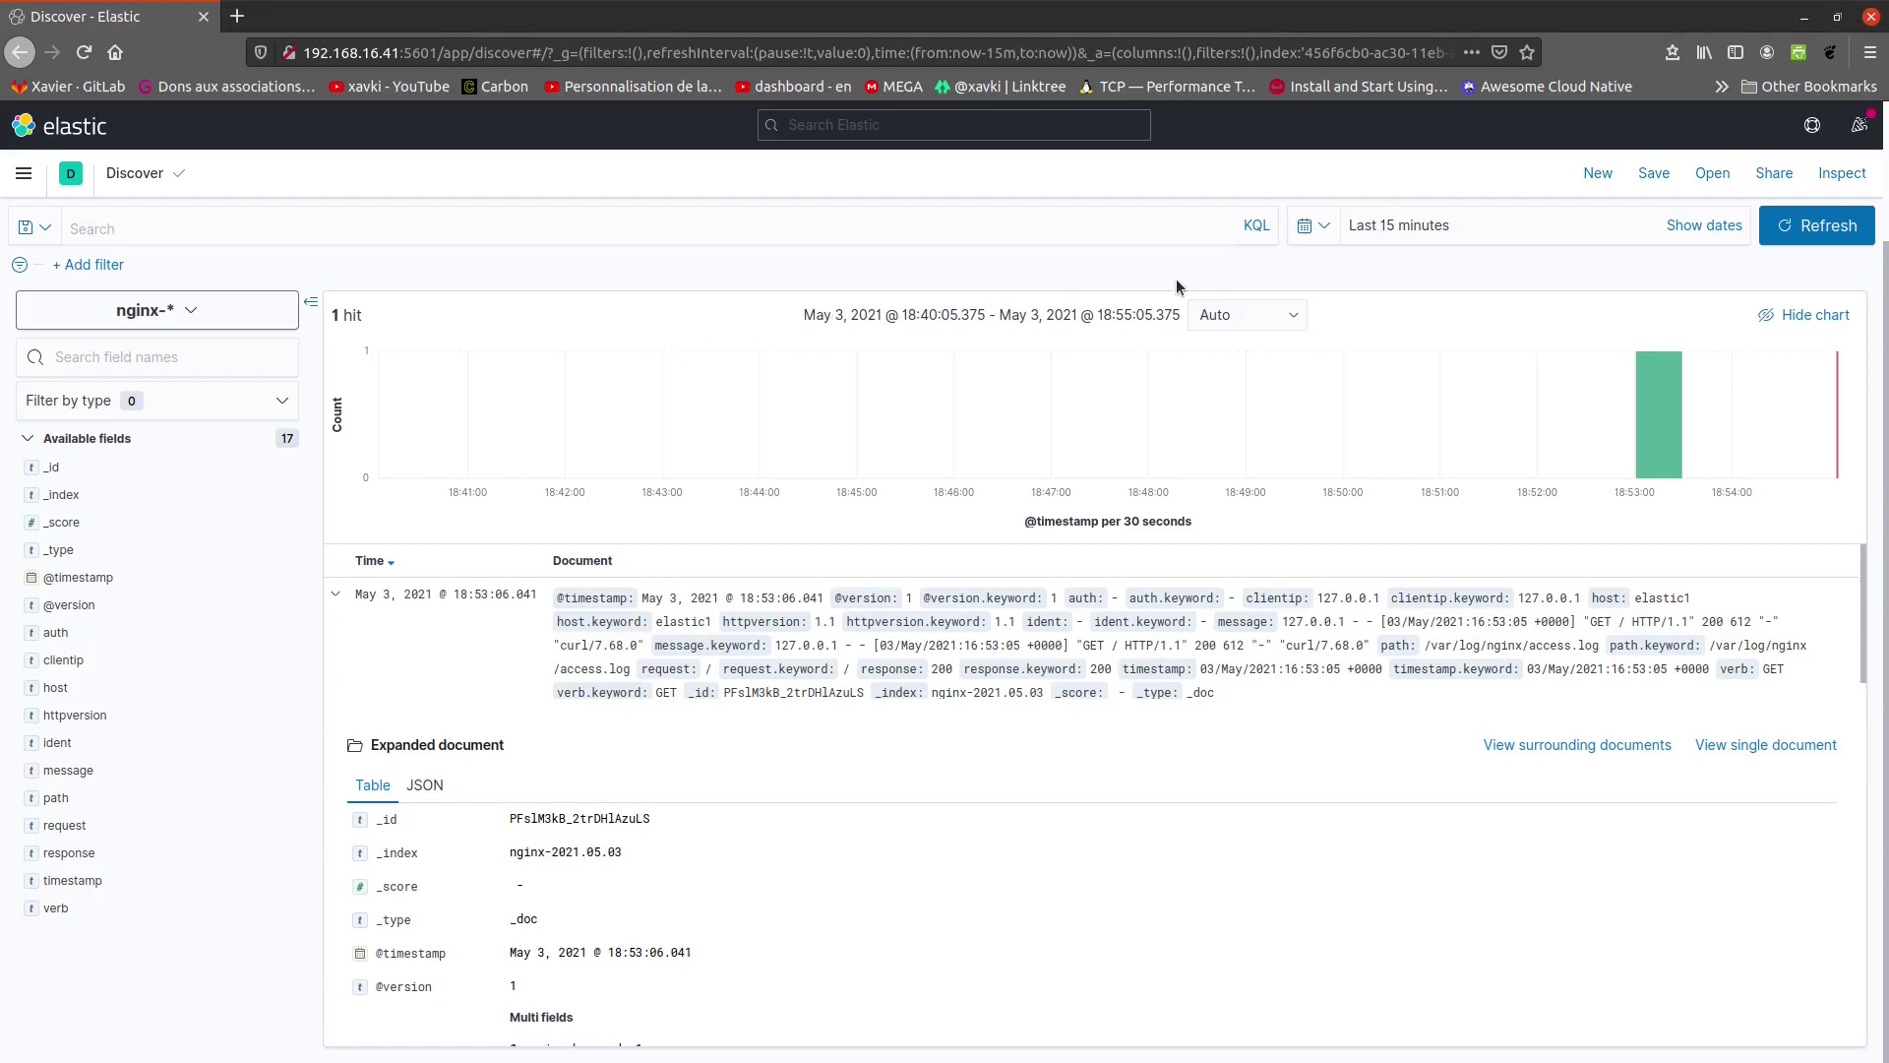
left_click(1827, 225)
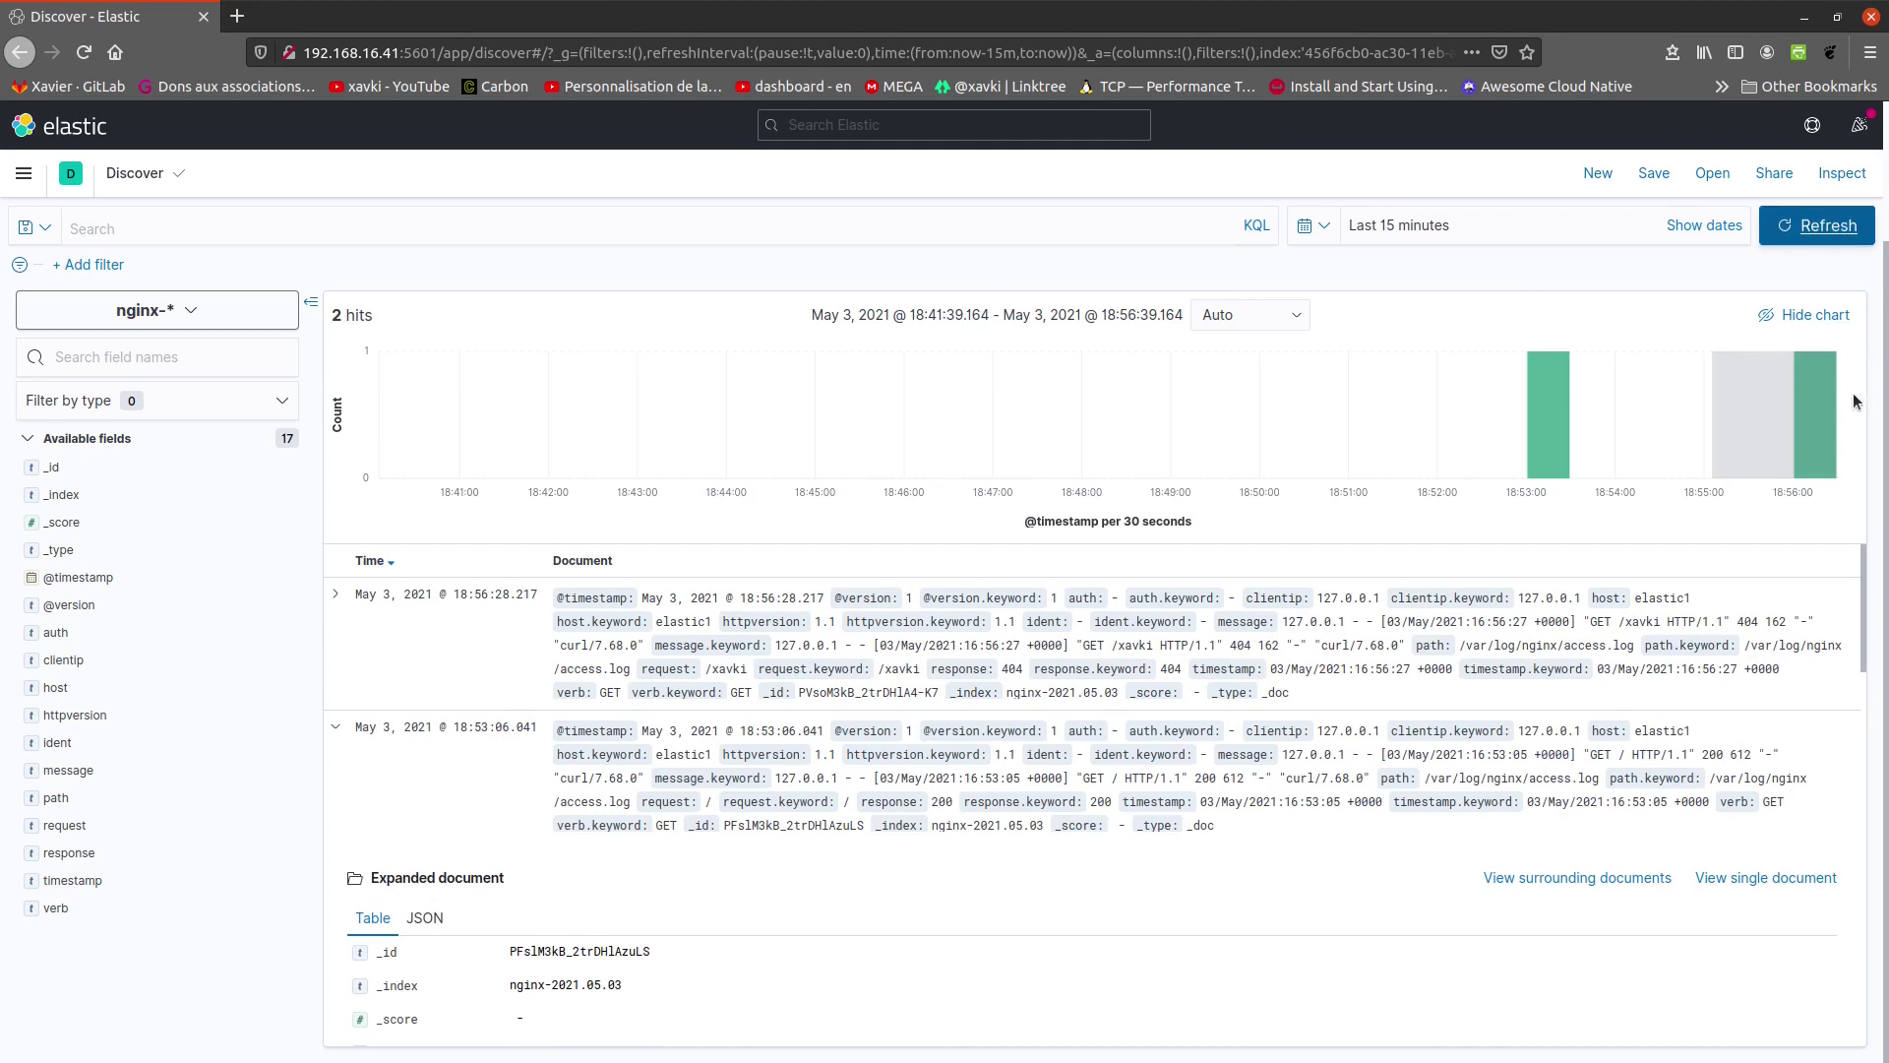
mouse_move(1821, 398)
left_click(335, 598)
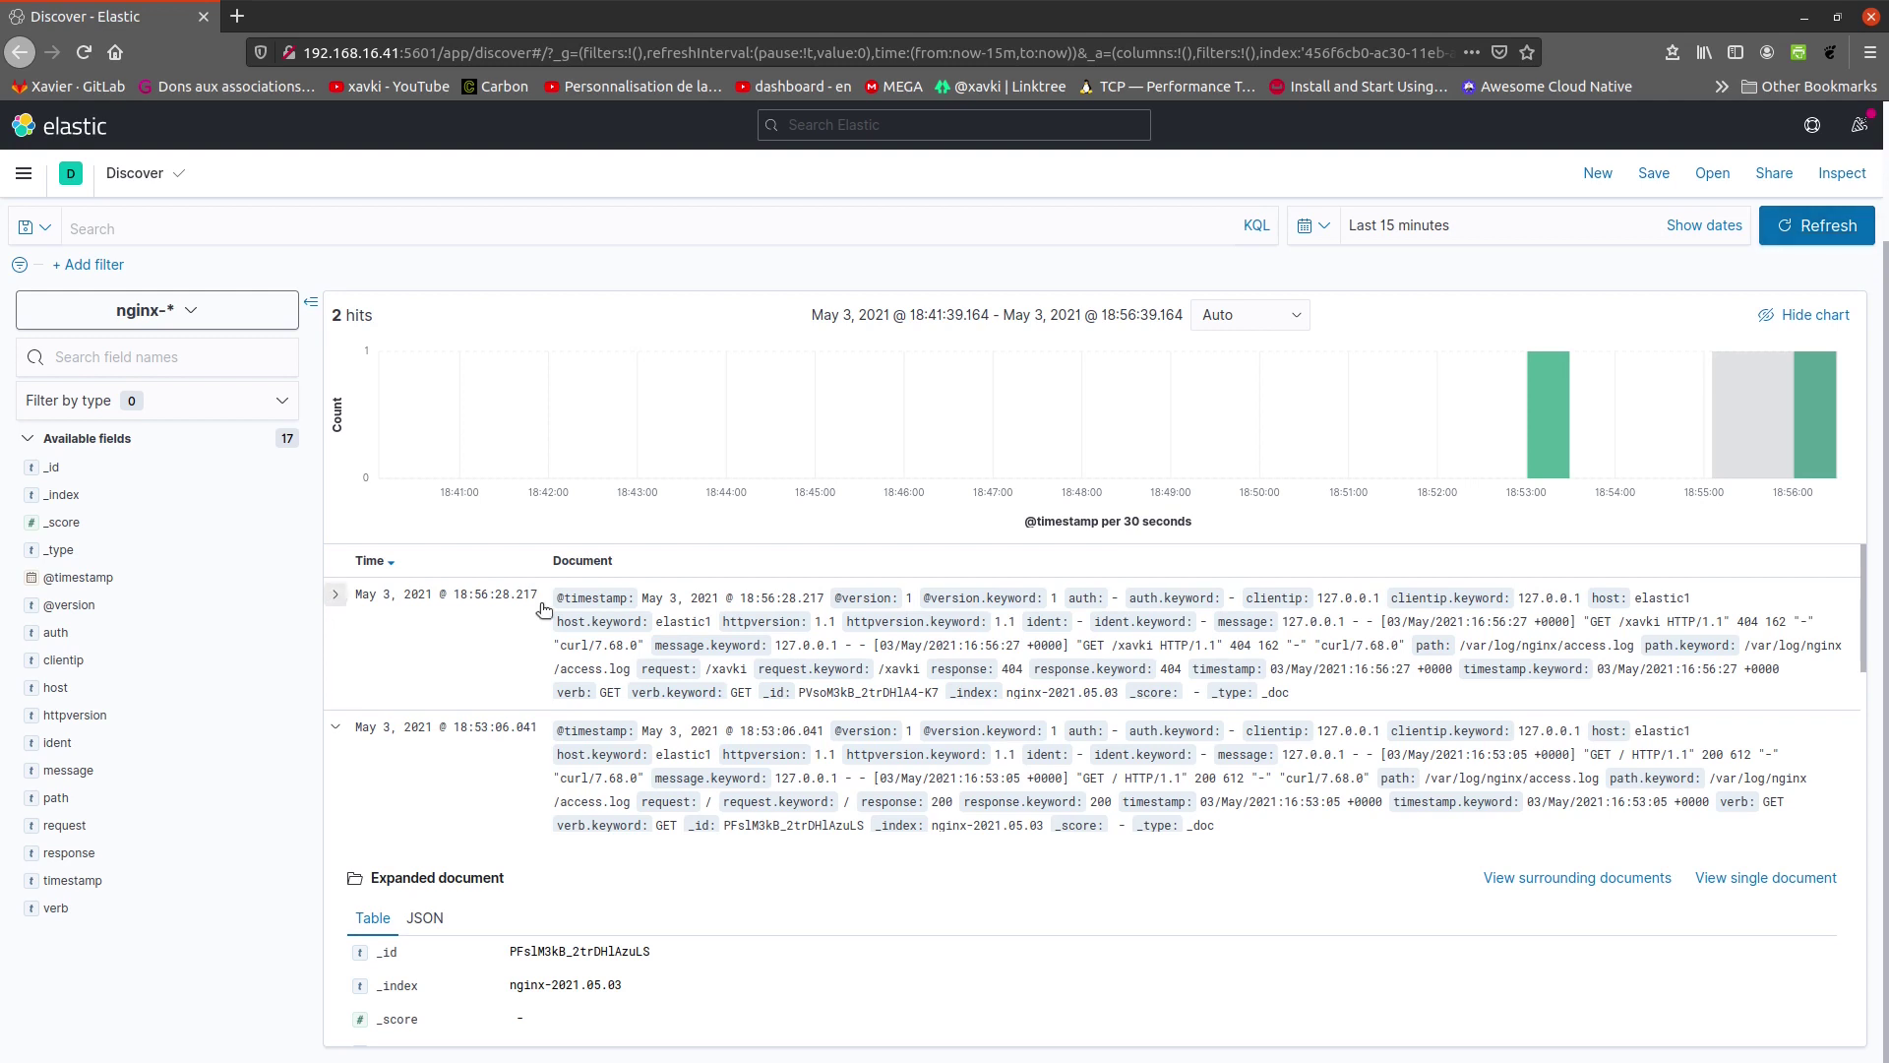
- Examine the request, response code and full message fields of the /xavki log document
scroll(574, 661, "down", 3)
scroll(575, 662, "up", 3)
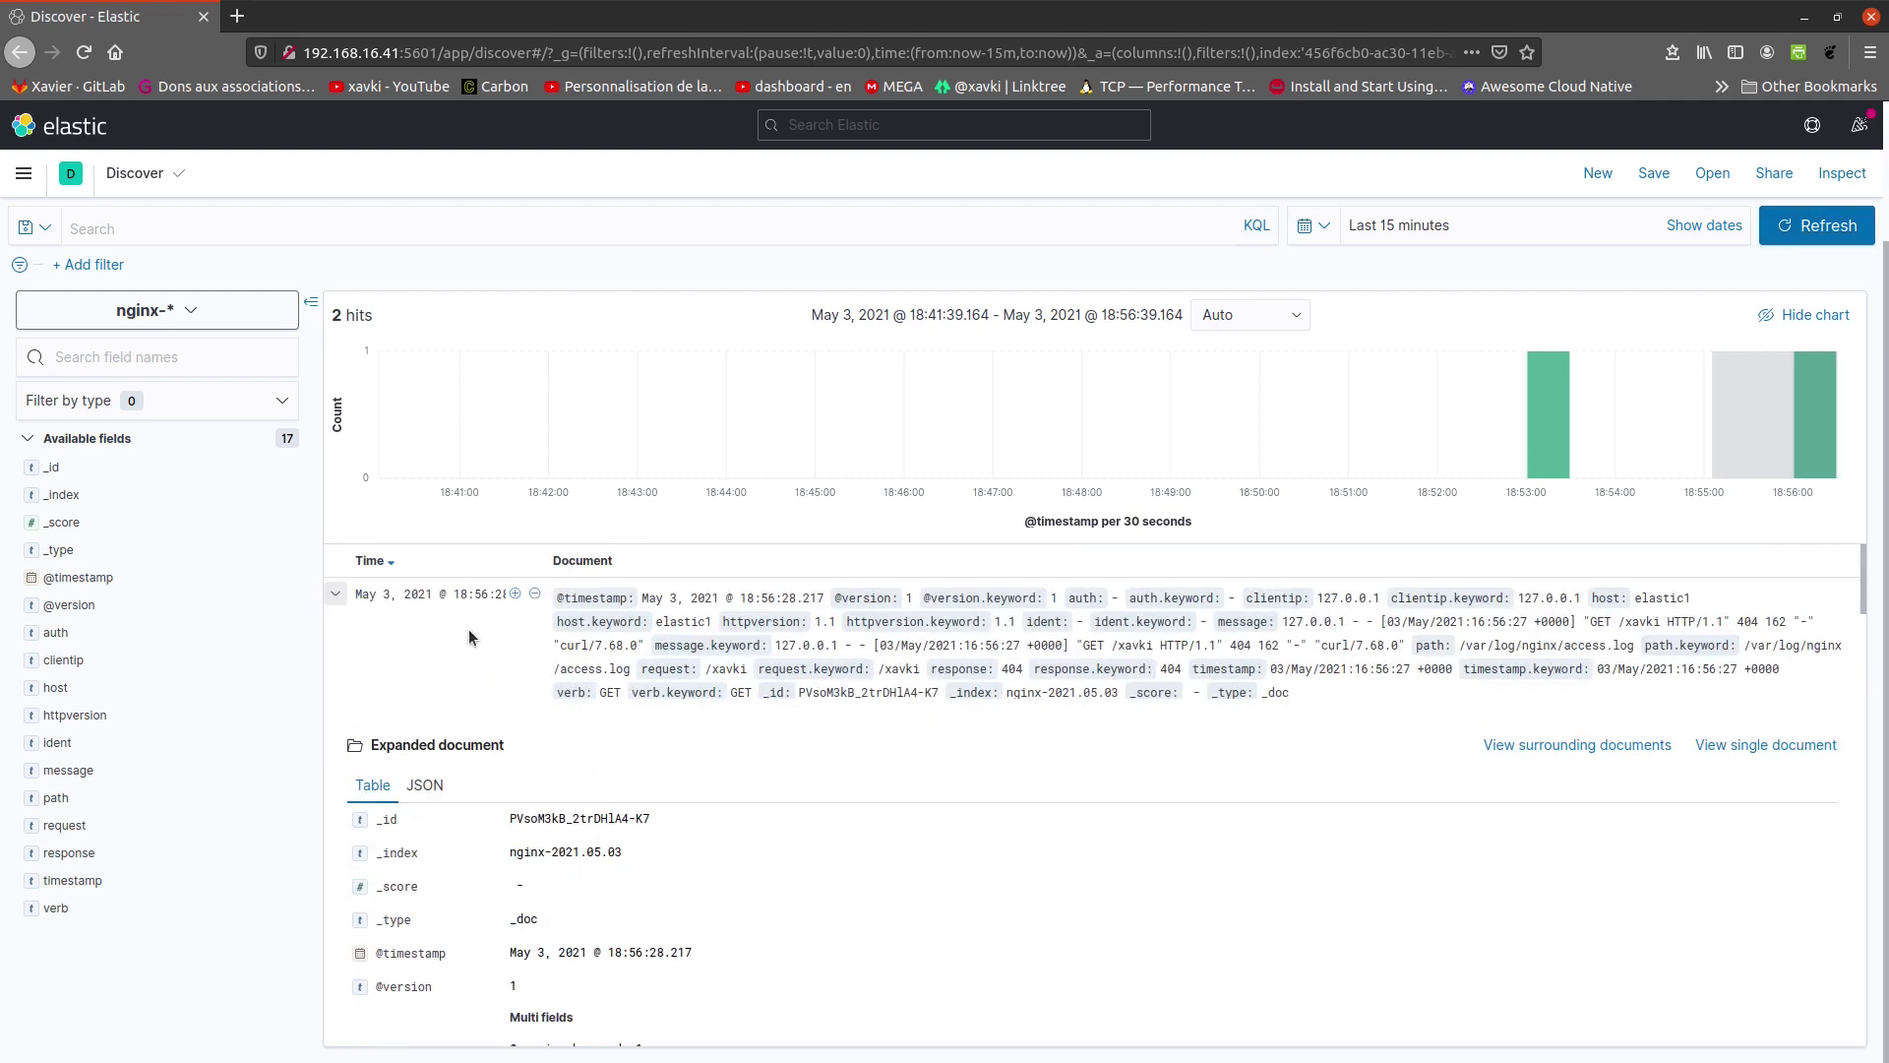
scroll(847, 730, "down", 6)
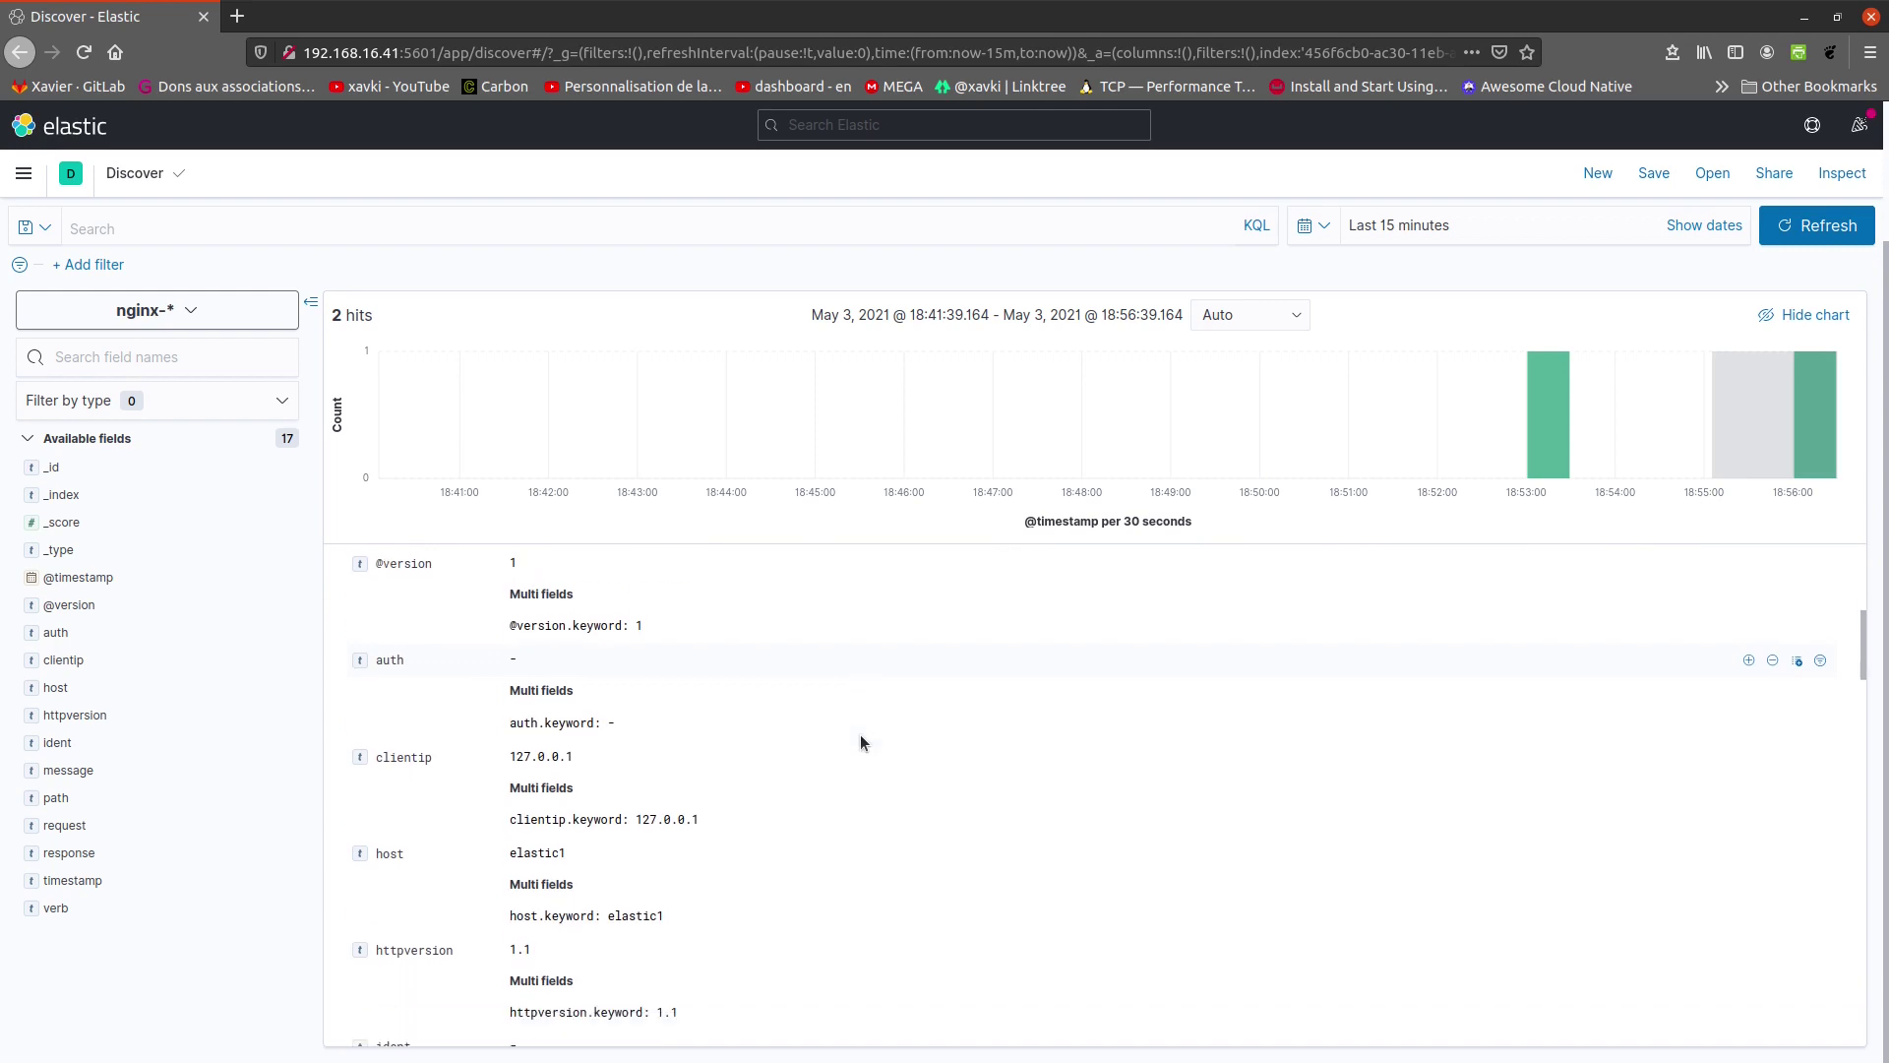
scroll(726, 785, "down", 5)
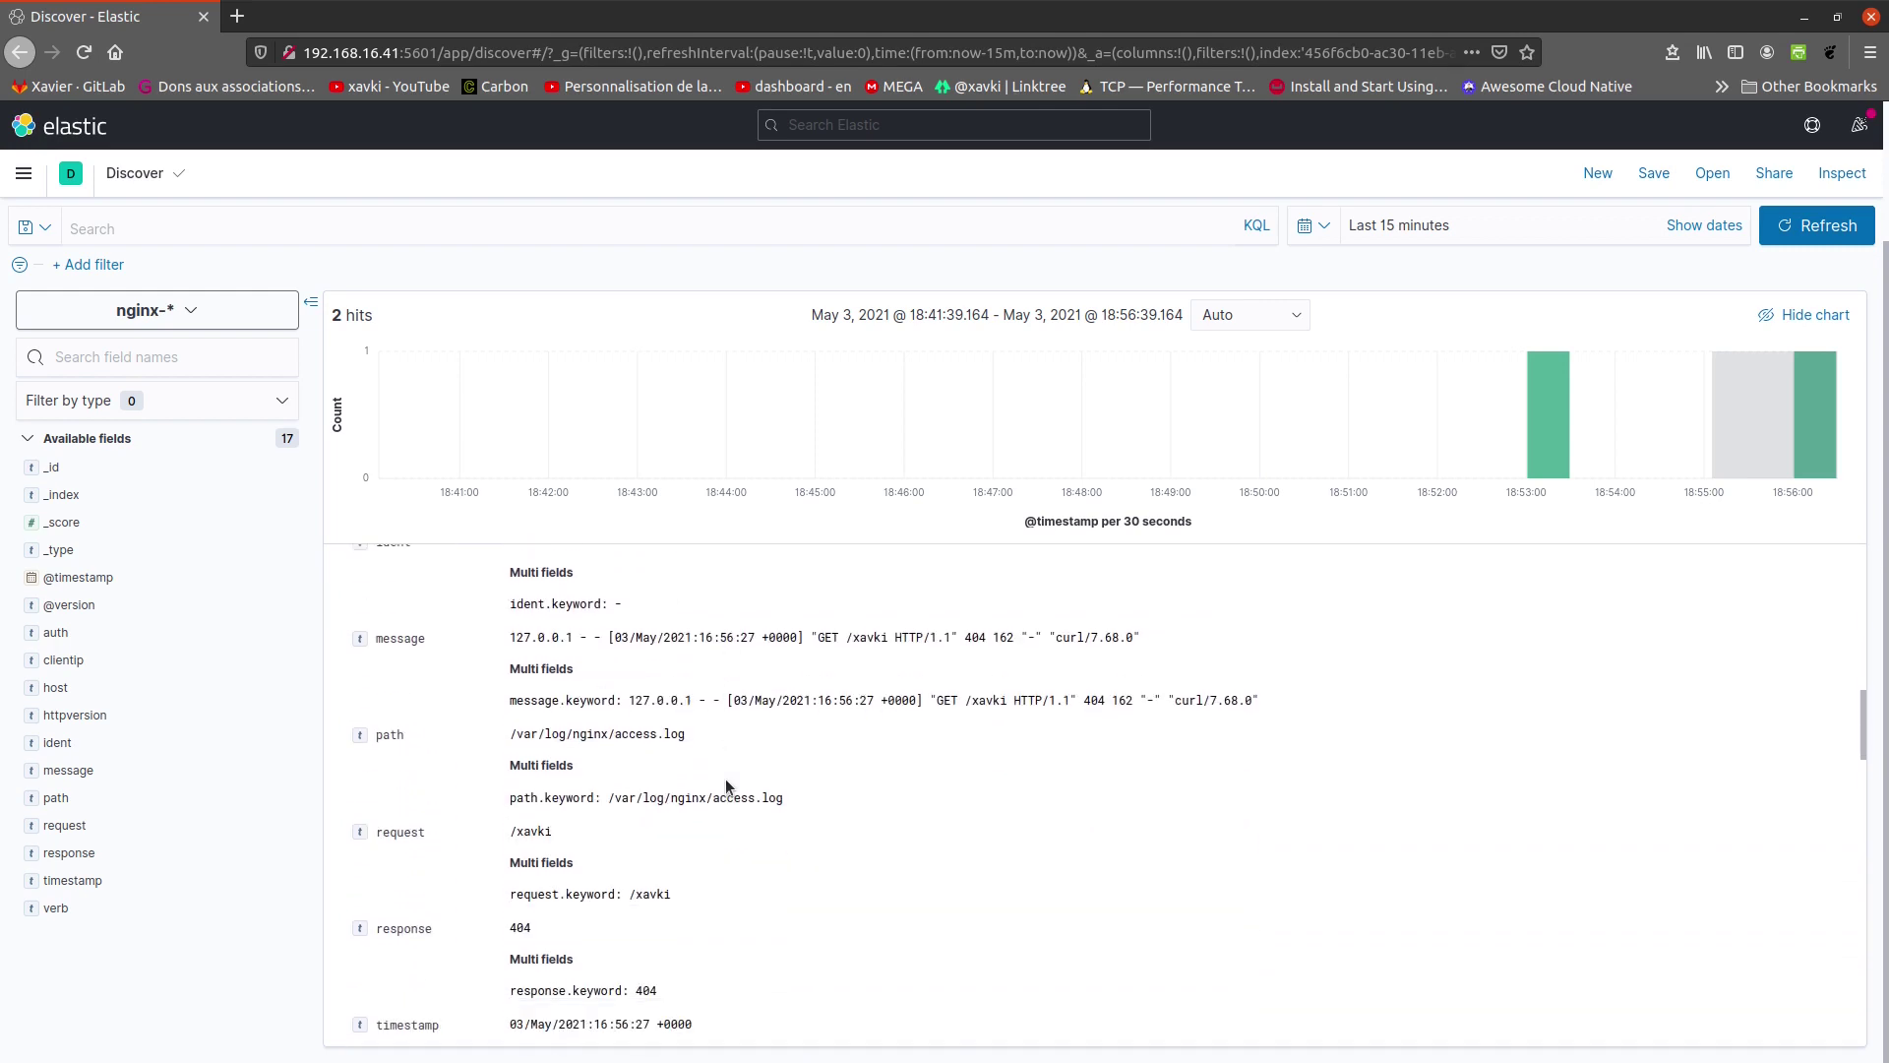
left_click_drag(519, 673, 508, 674)
scroll(638, 768, "up", 3)
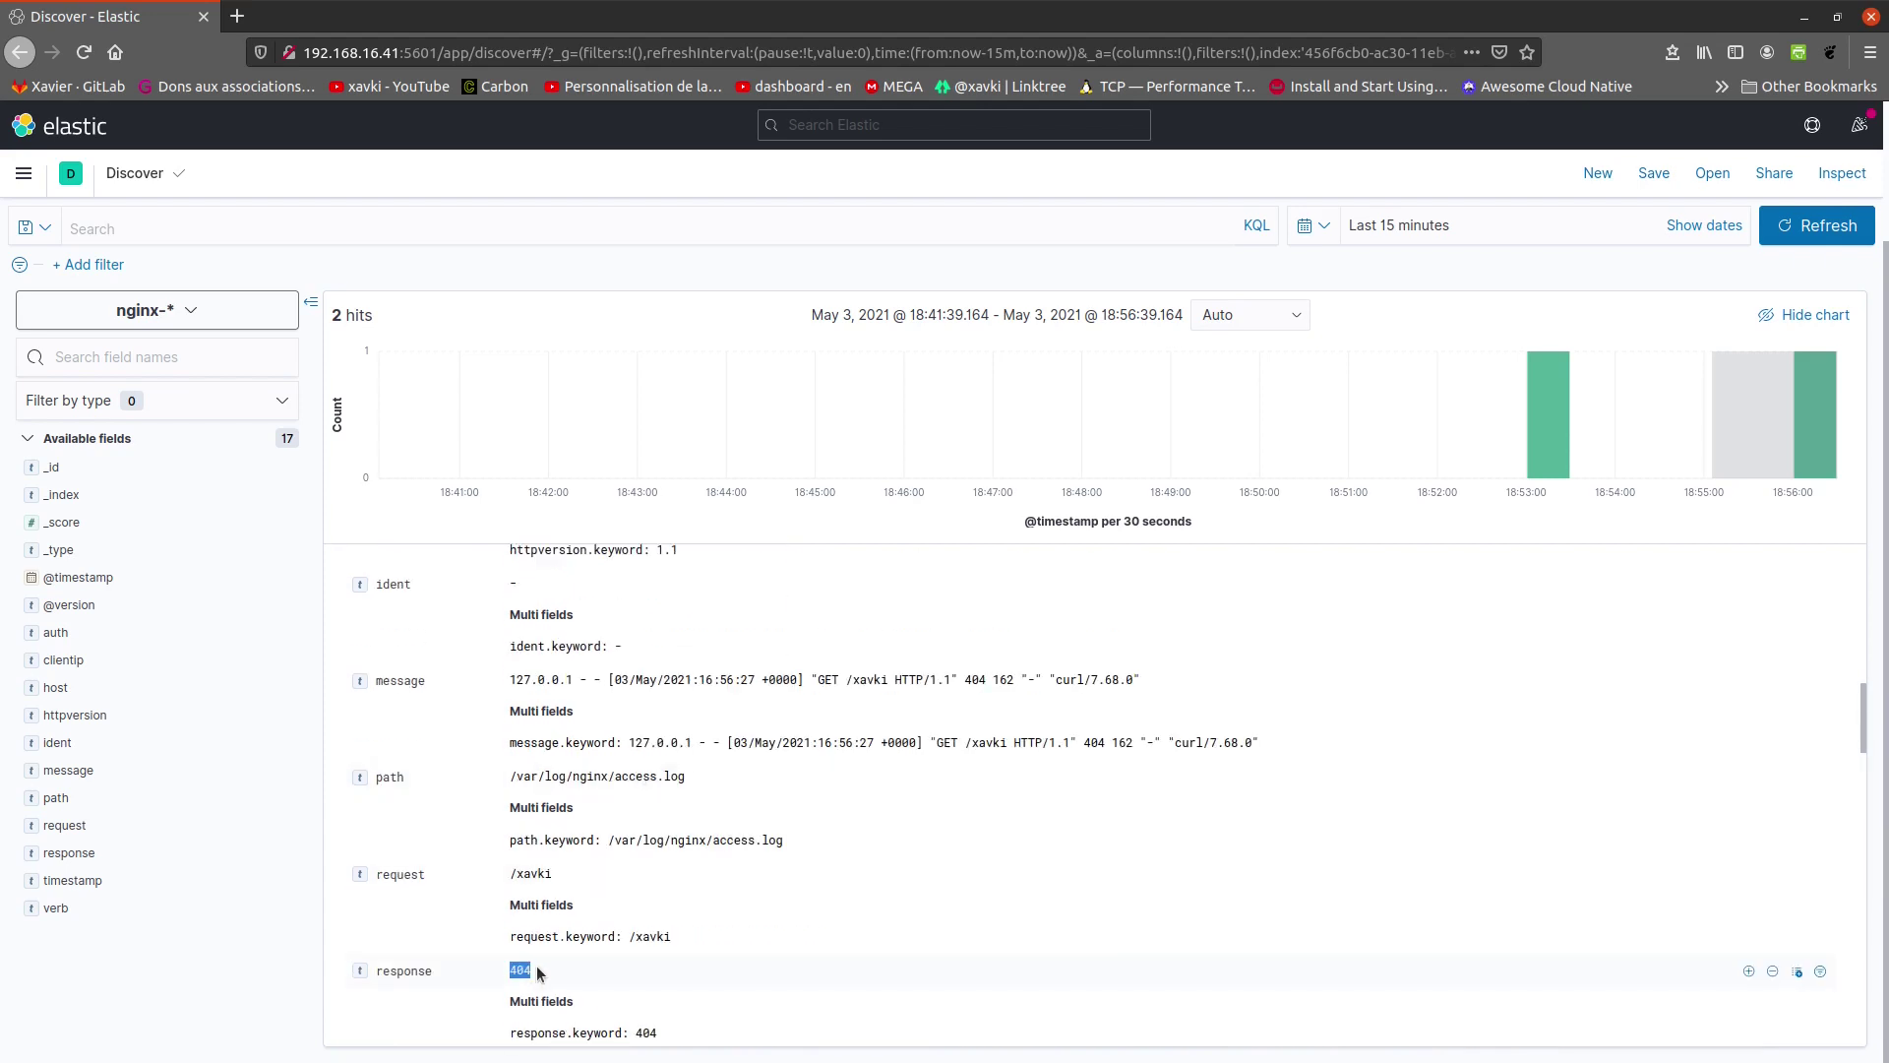
left_click_drag(529, 970, 492, 967)
scroll(724, 813, "up", 1)
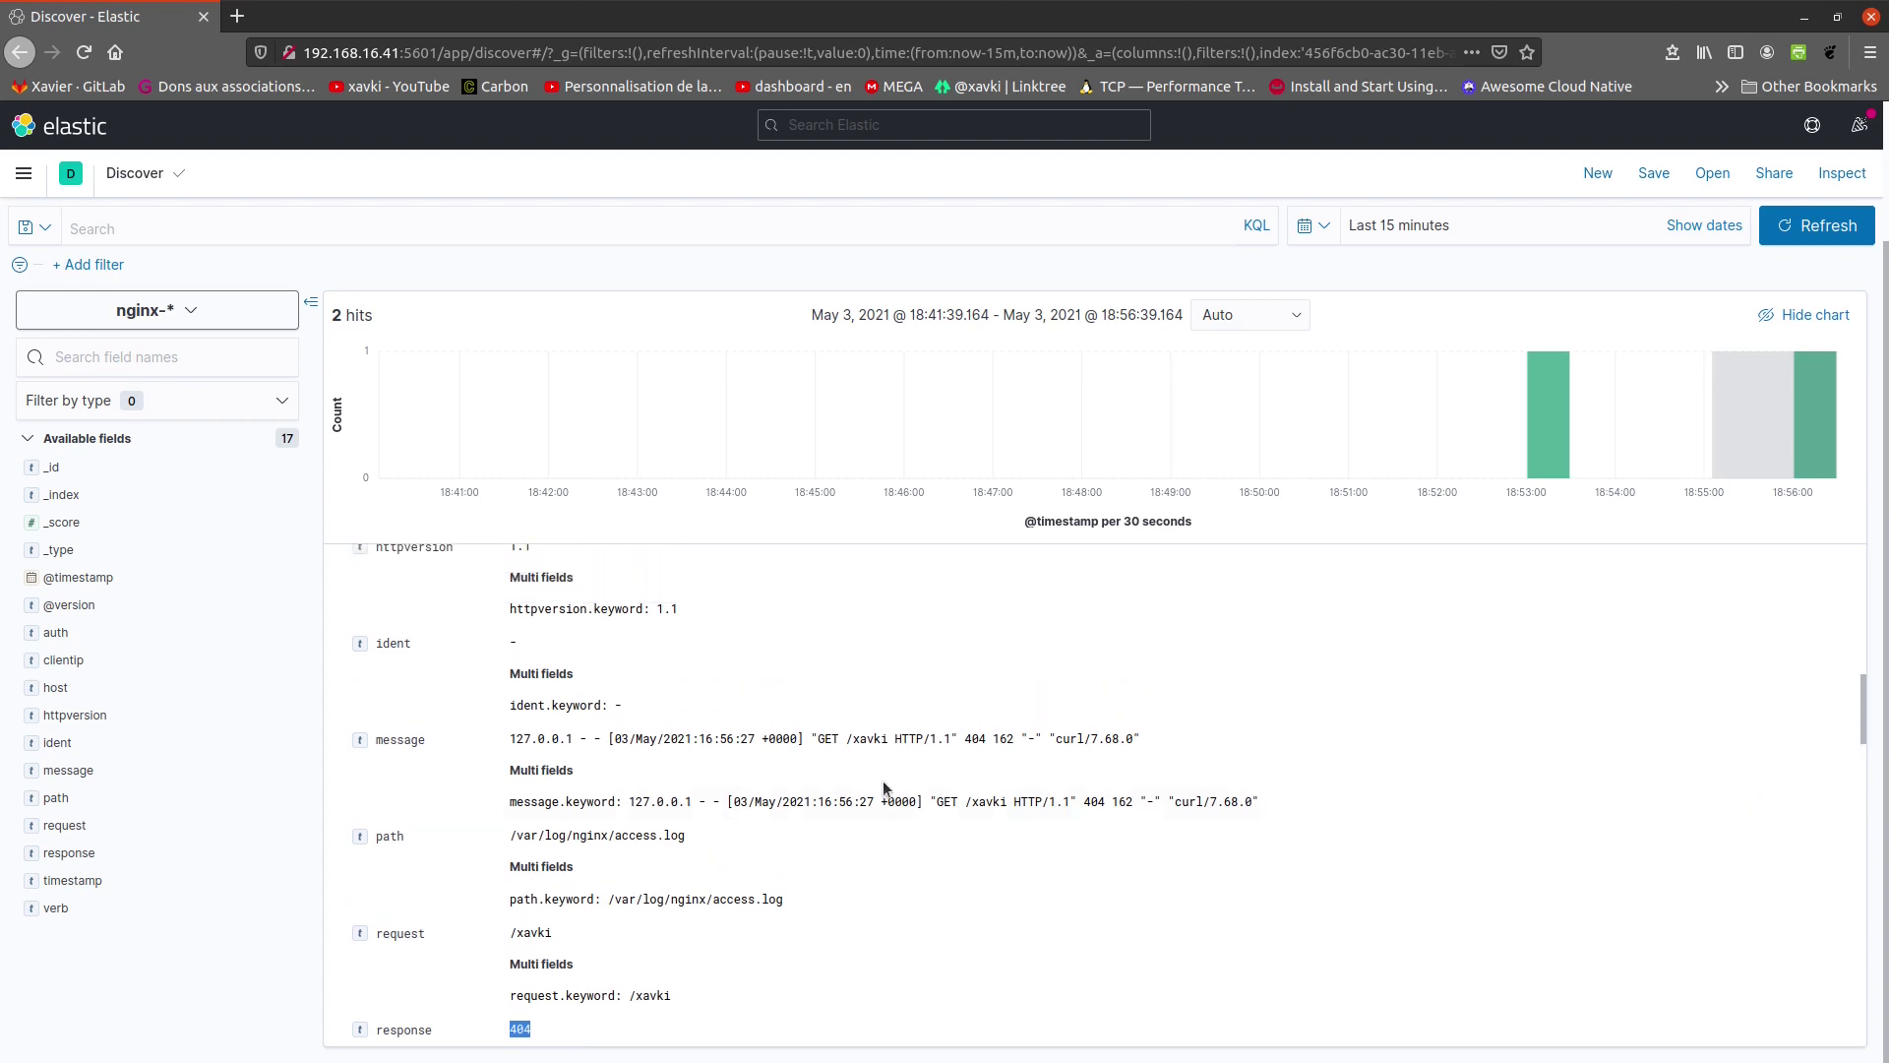
left_click_drag(1172, 744, 515, 734)
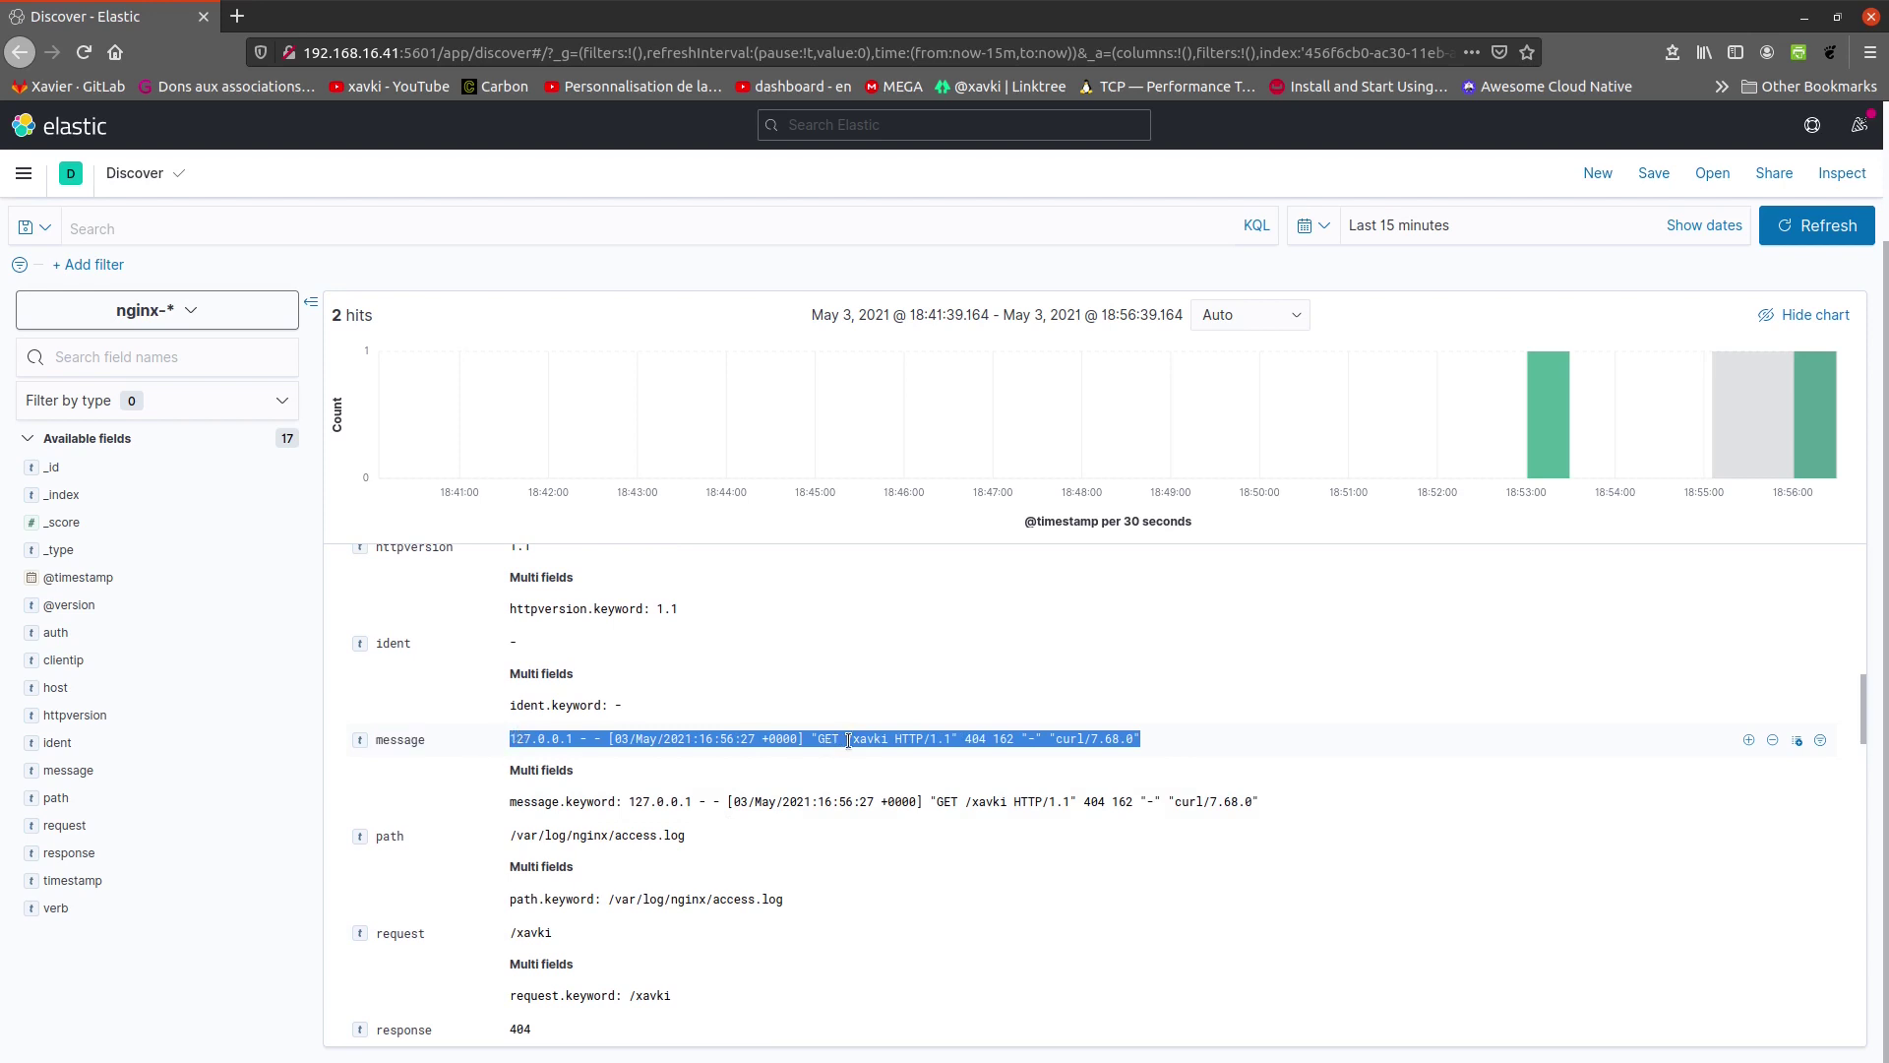